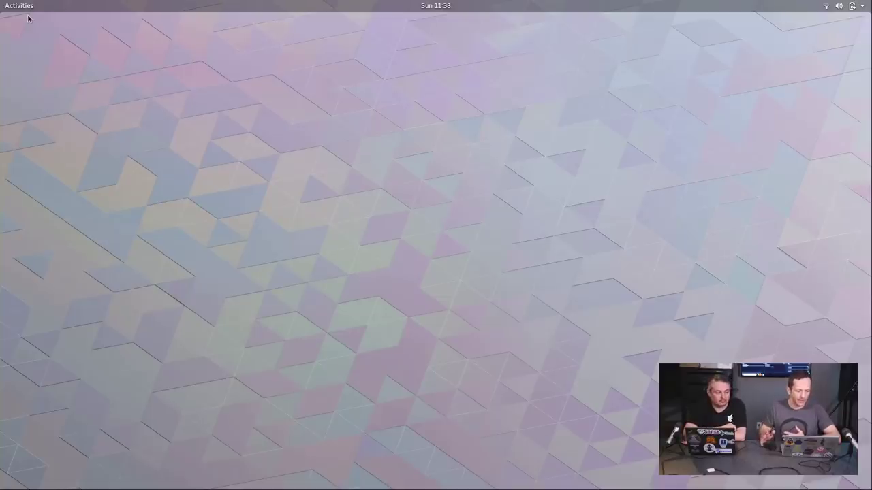
pyautogui.click(22, 5)
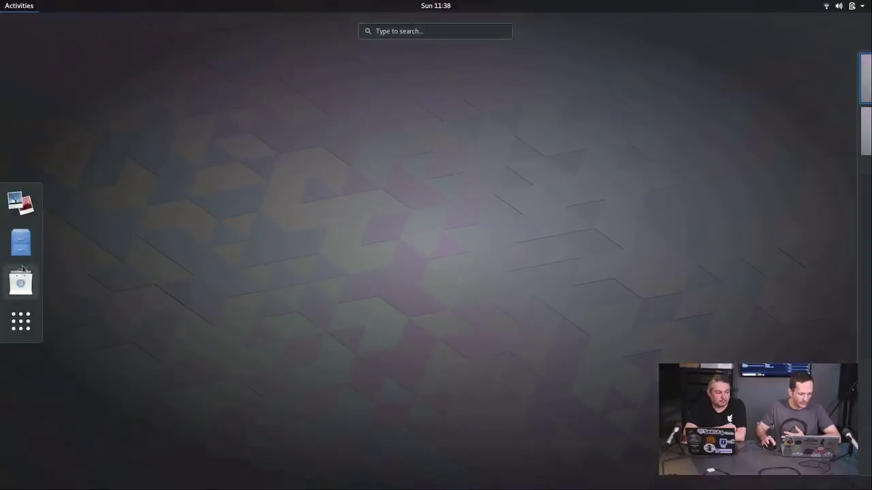
pyautogui.click(30, 259)
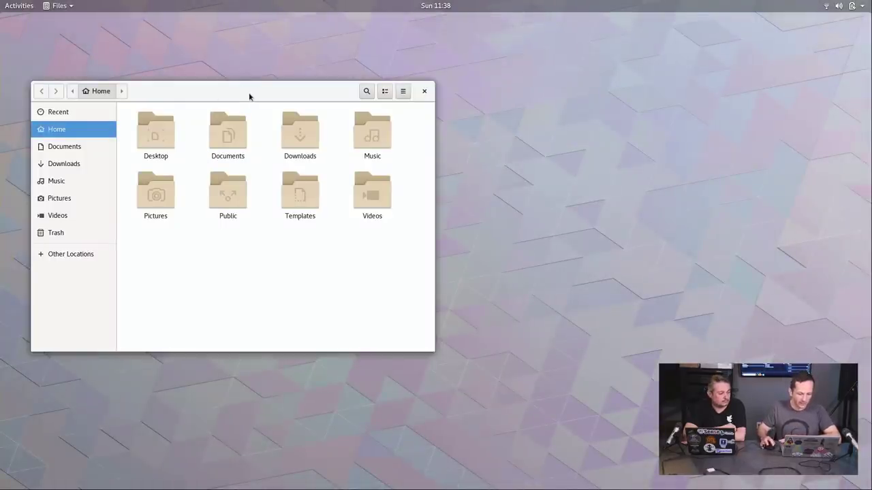
pyautogui.click(420, 97)
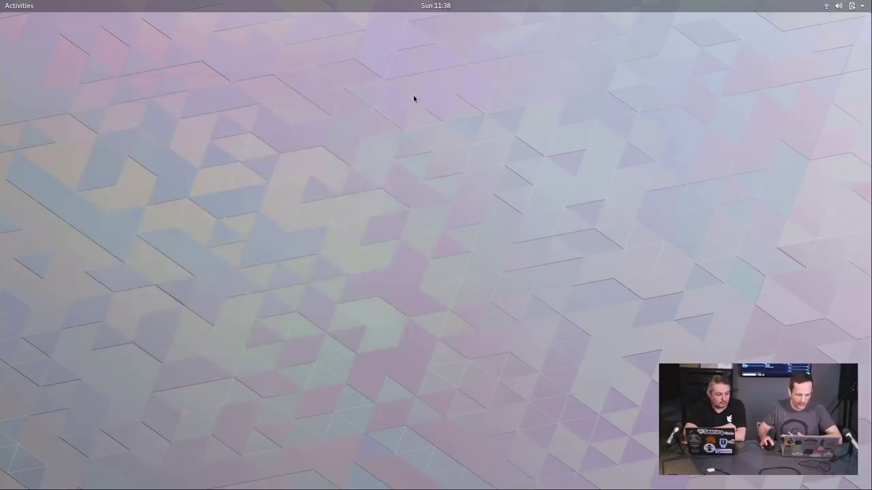
# Open the Files application at the Home folder and shift its window slightly across the desktop in two small moves
pyautogui.click(23, 5)
pyautogui.click(21, 243)
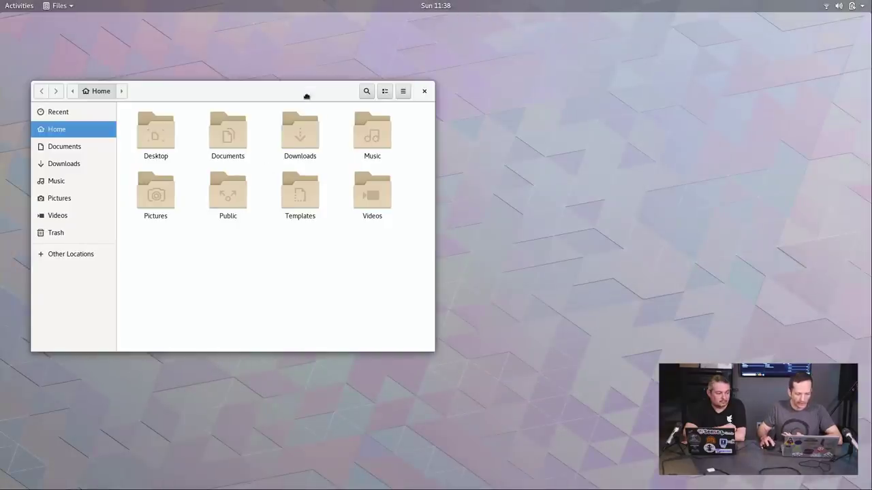
pyautogui.moveTo(300, 94); pyautogui.dragTo(318, 92)
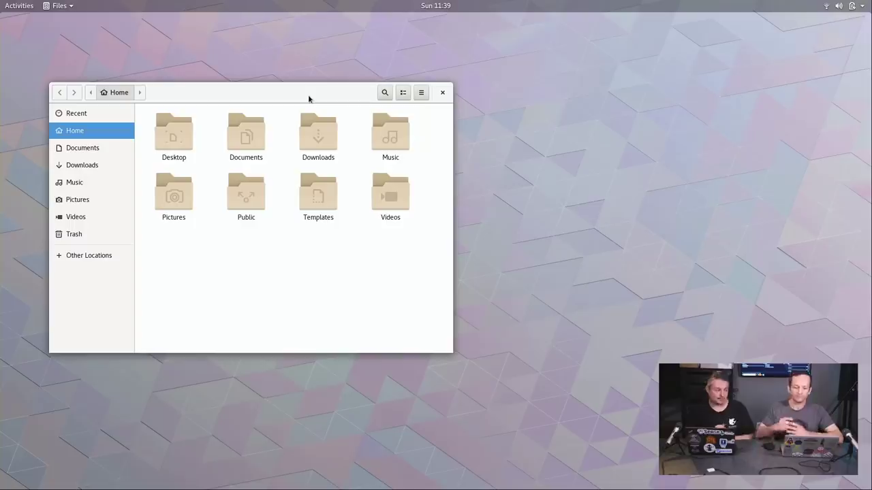
pyautogui.moveTo(309, 99); pyautogui.dragTo(329, 105)
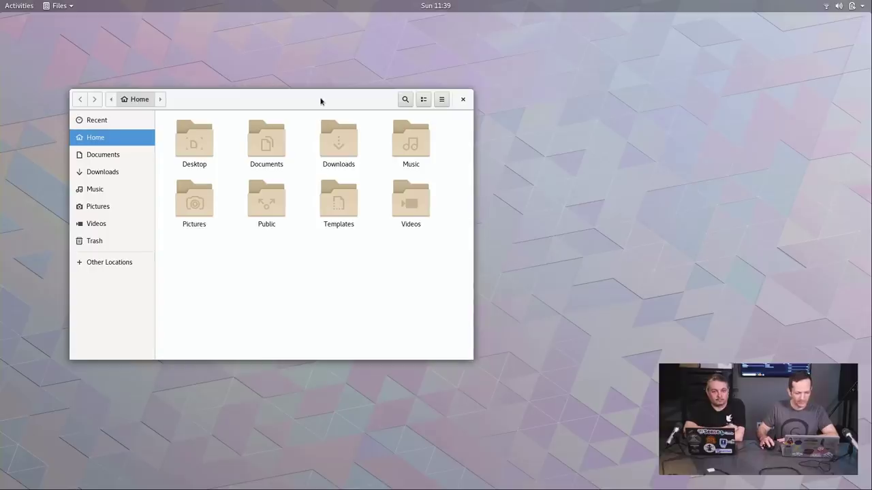
# Minimize the Files window, check for it in the activities overview, and return to the desktop
pyautogui.rightClick(310, 99)
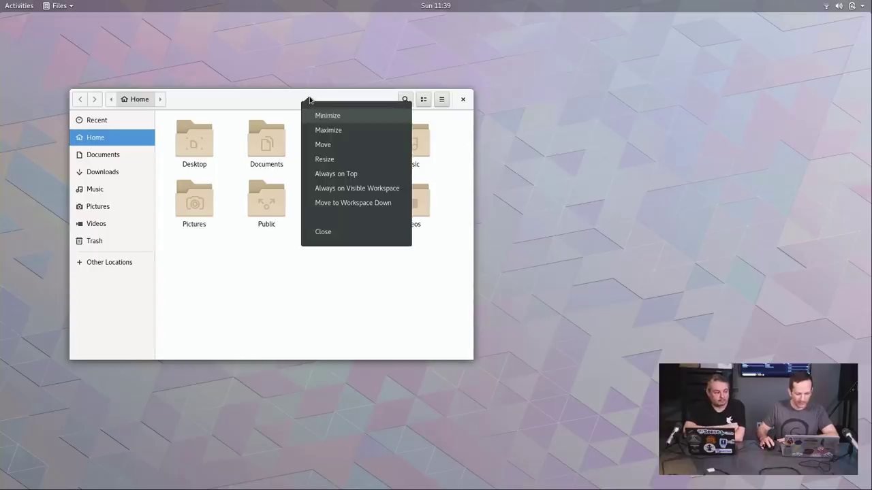
pyautogui.click(333, 120)
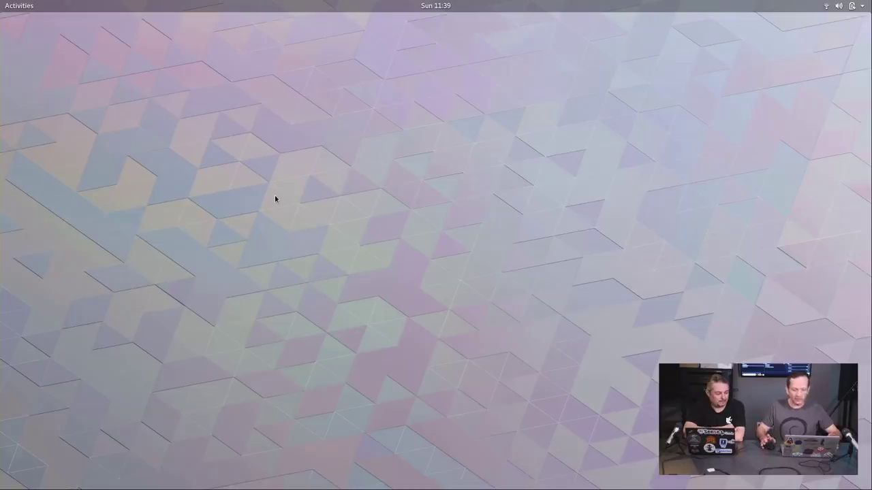
pyautogui.press('super')
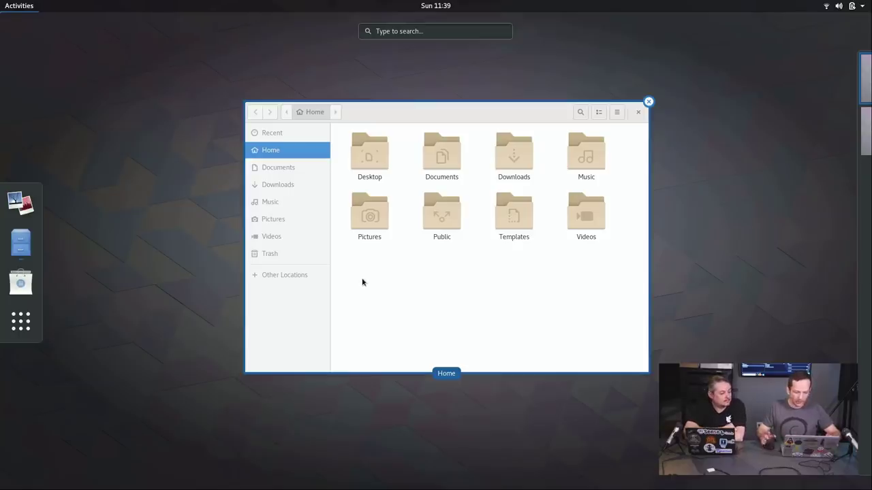
pyautogui.hotkey('ctrl', 'q')
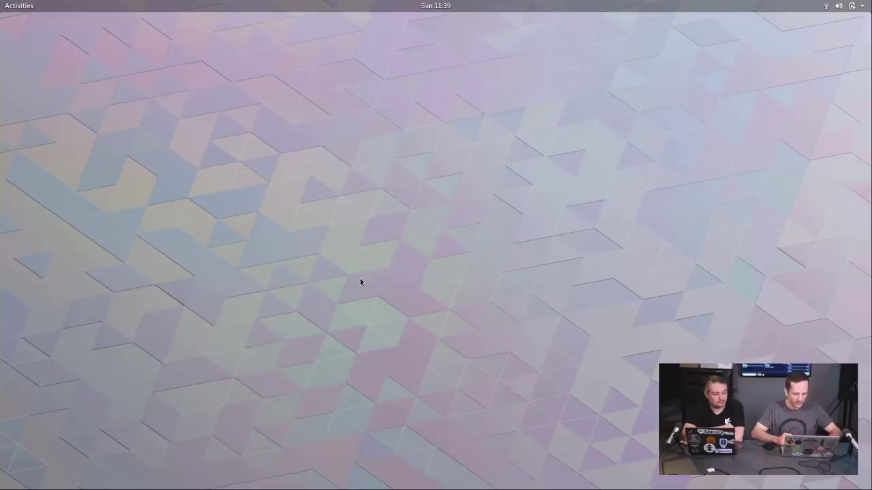
# Switch back and forth between the first and second workspaces in the activities overview
pyautogui.press('super')
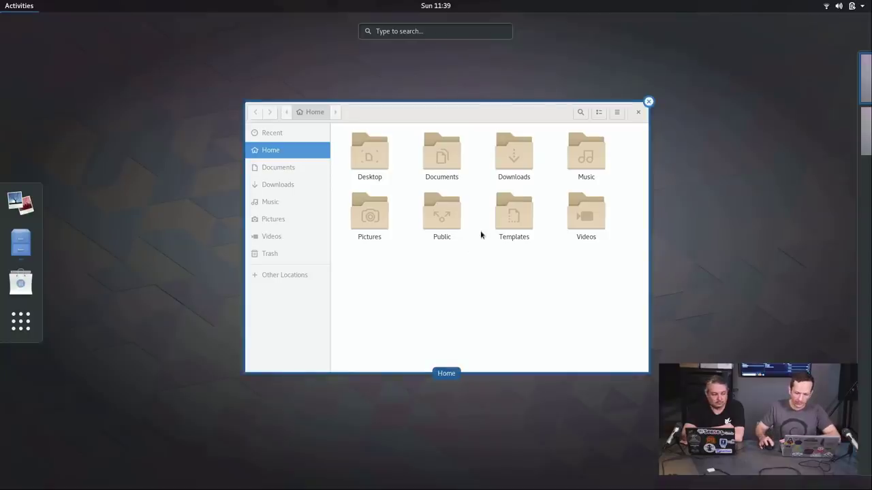
pyautogui.moveTo(841, 143)
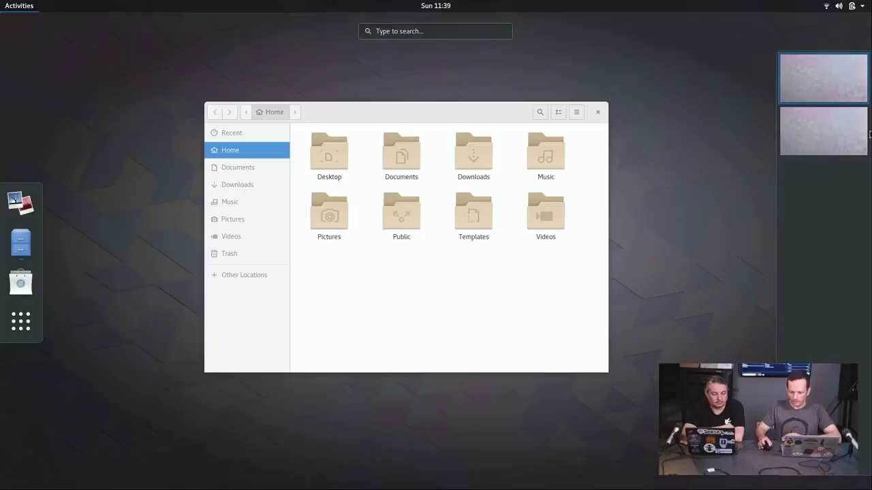
pyautogui.click(826, 136)
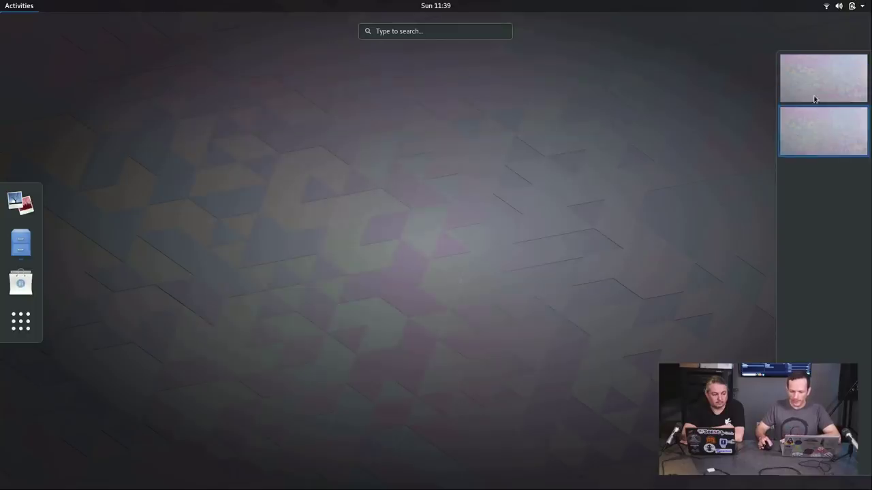
pyautogui.scroll(1, 820, 136)
pyautogui.click(821, 133)
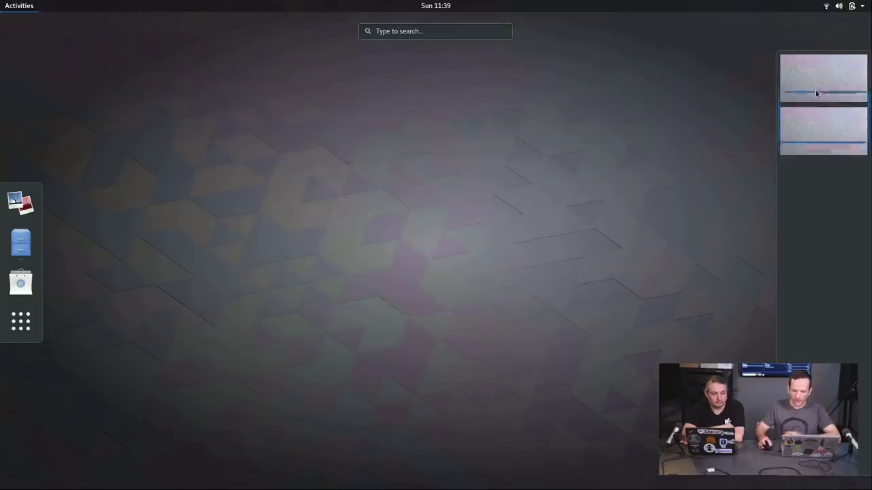
pyautogui.click(815, 90)
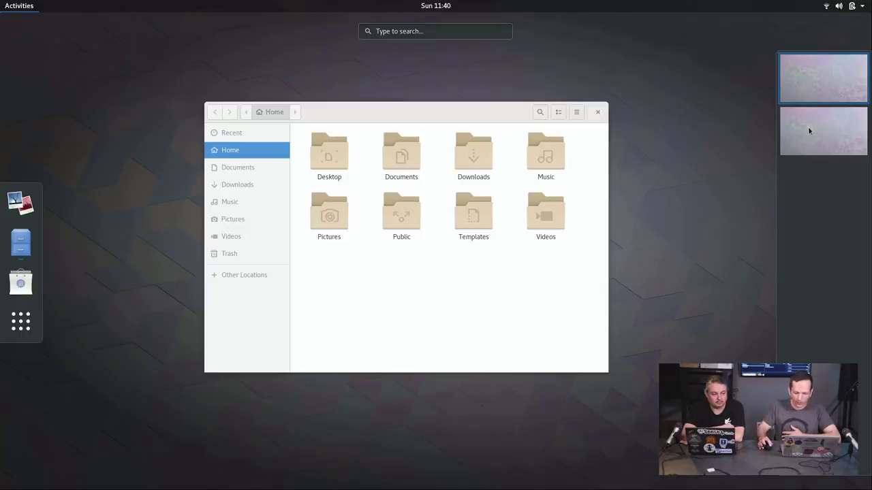
# Launch the Shotwell photo manager on the second workspace and dismiss its welcome message
pyautogui.click(807, 128)
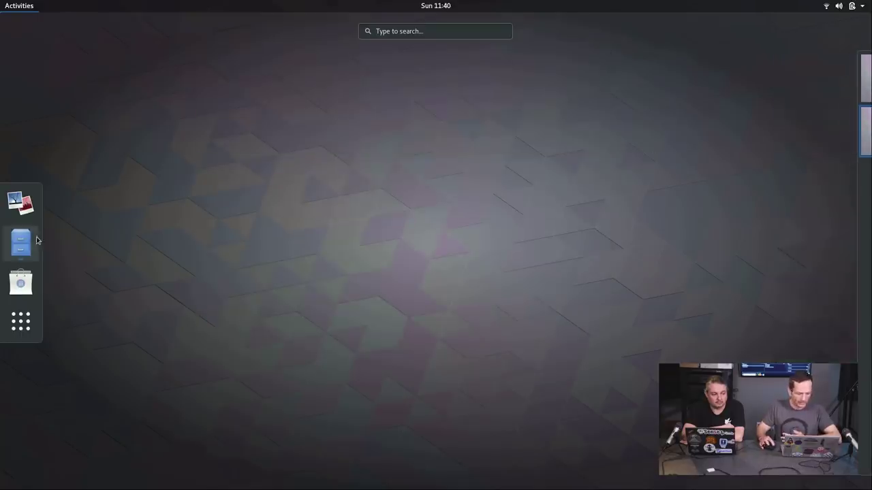
pyautogui.click(37, 214)
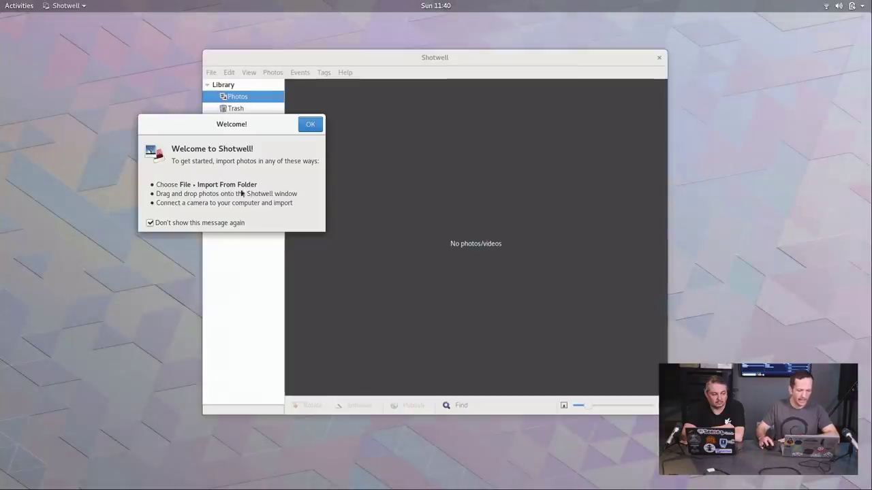
pyautogui.press('Return')
# Launch the Software application on the third workspace, and close it again once its welcome dialog is dismissed
pyautogui.press('super')
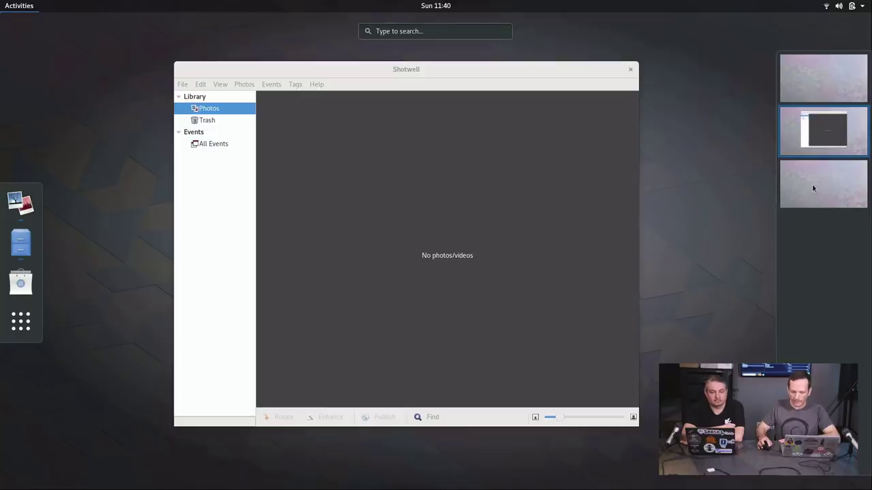
pyautogui.click(812, 195)
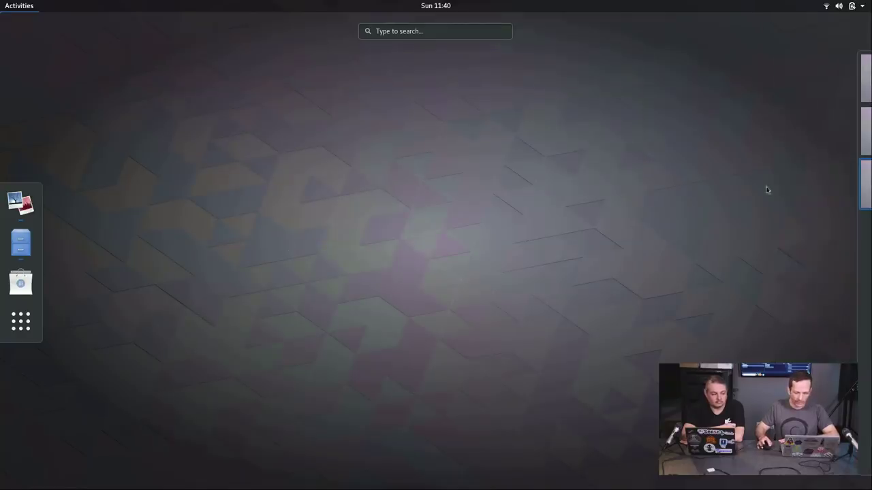
pyautogui.click(19, 291)
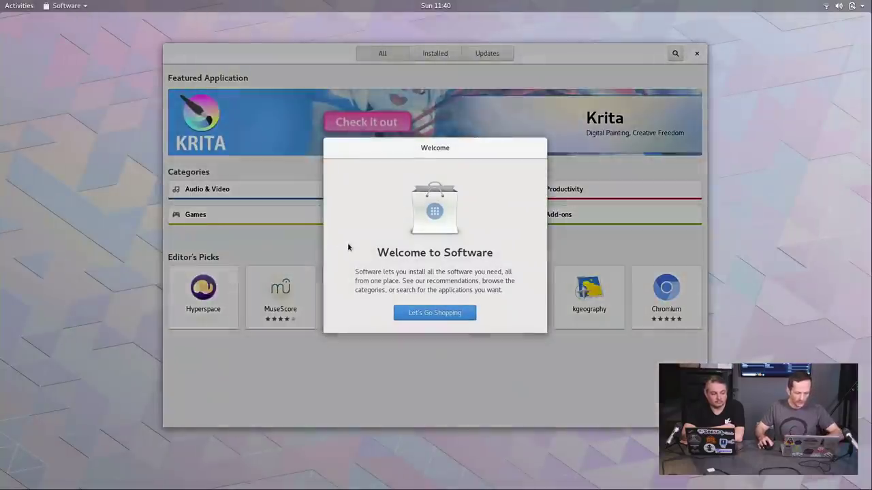
pyautogui.press('super')
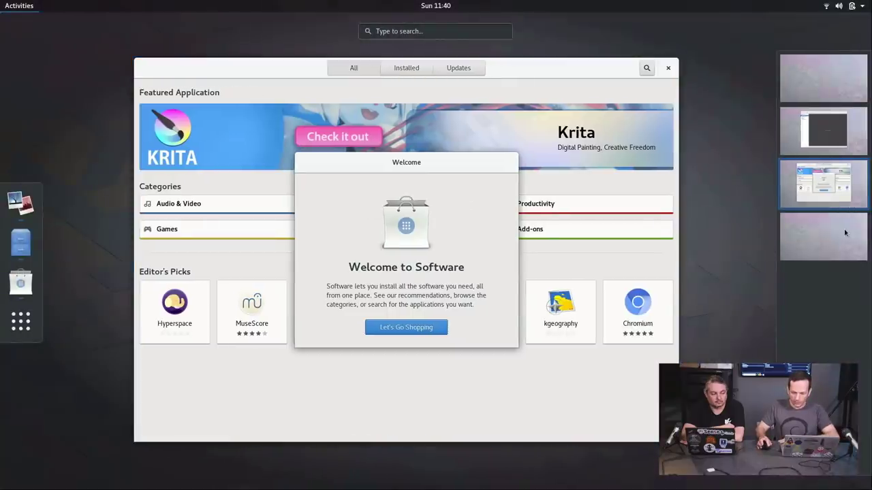
pyautogui.click(844, 178)
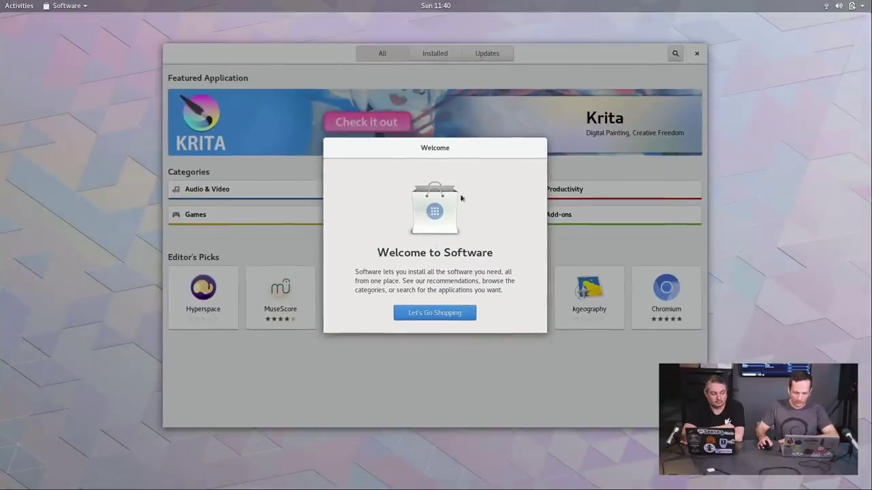
pyautogui.click(428, 313)
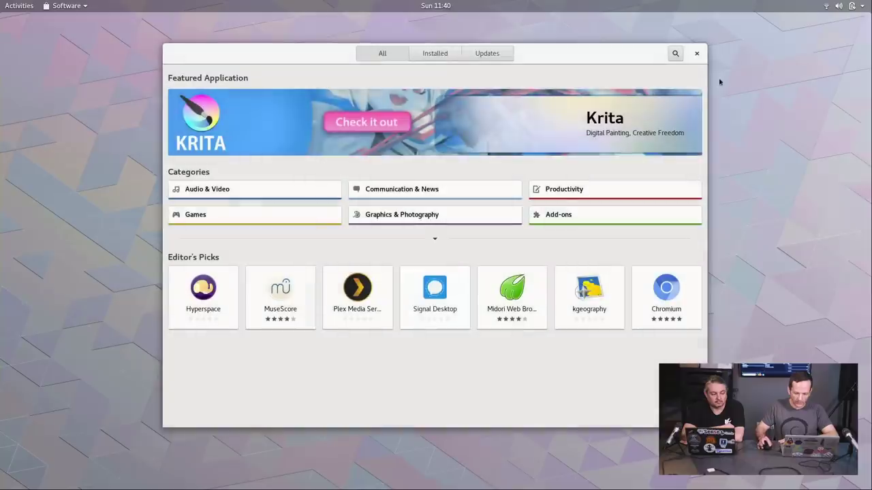
pyautogui.click(697, 54)
# Examine the three workspaces in the activities overview by switching among them, ending on the empty third one
pyautogui.press('super')
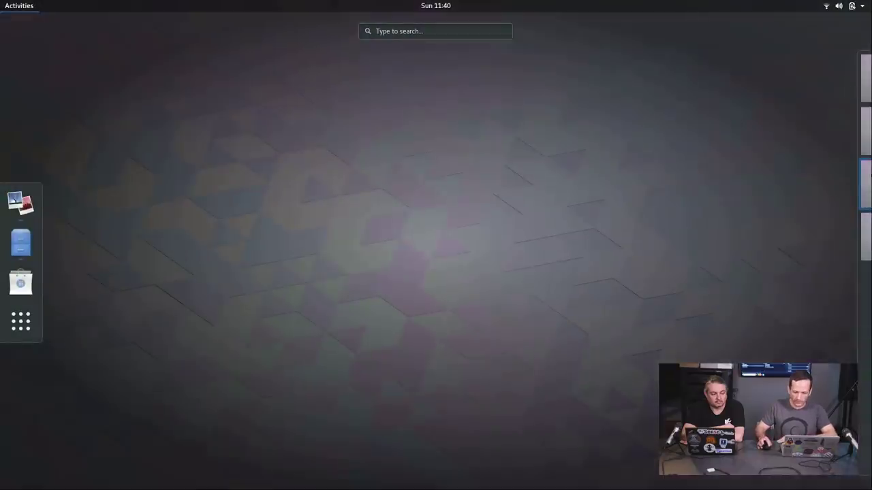
pyautogui.click(829, 131)
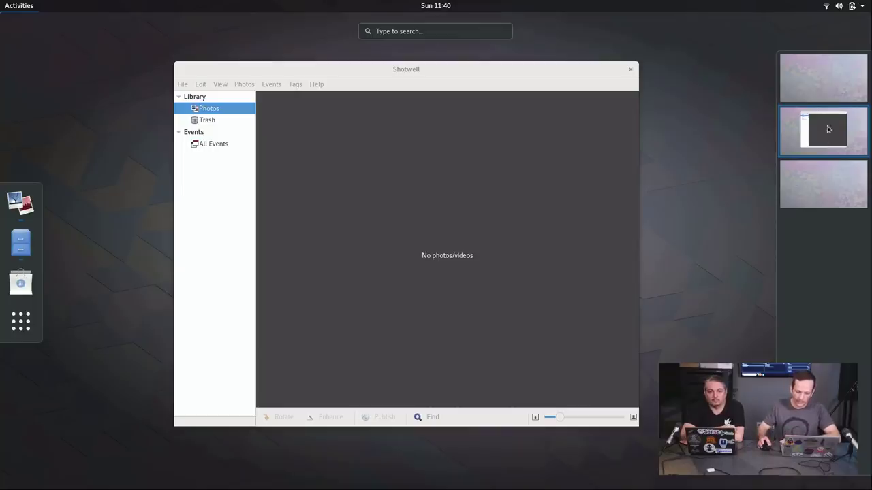
pyautogui.click(823, 99)
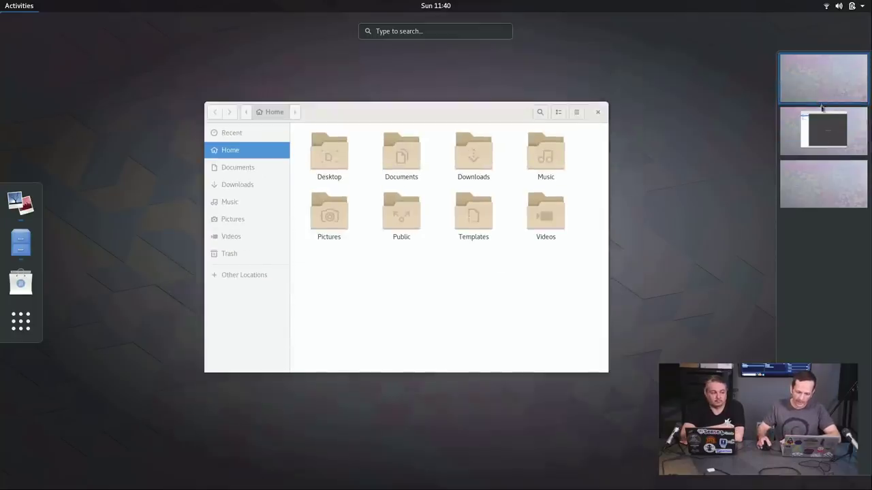
pyautogui.click(829, 182)
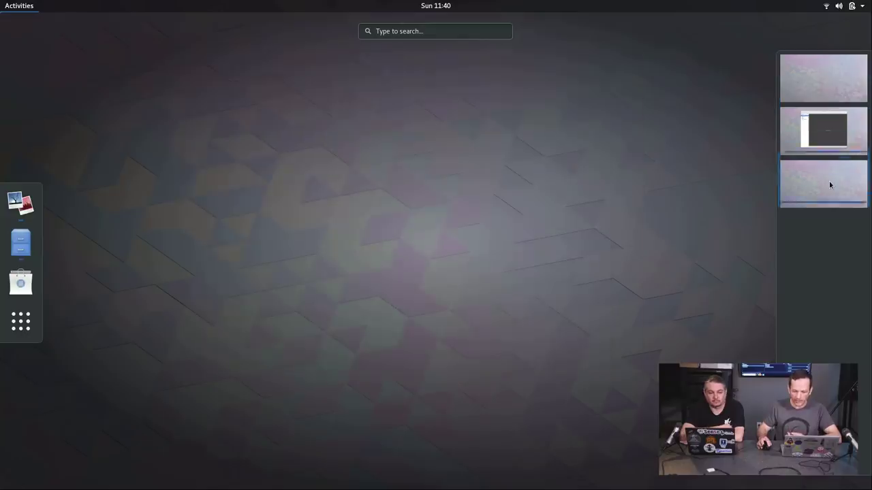
pyautogui.click(819, 88)
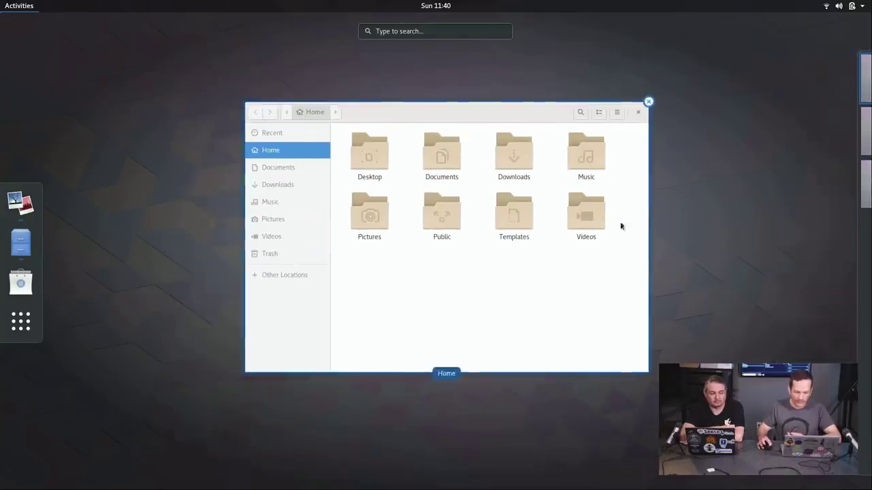
pyautogui.click(844, 122)
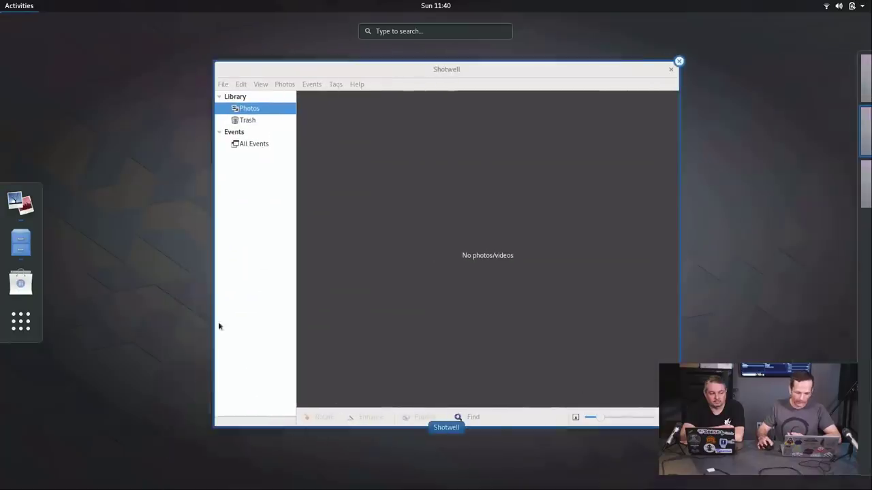
pyautogui.click(831, 190)
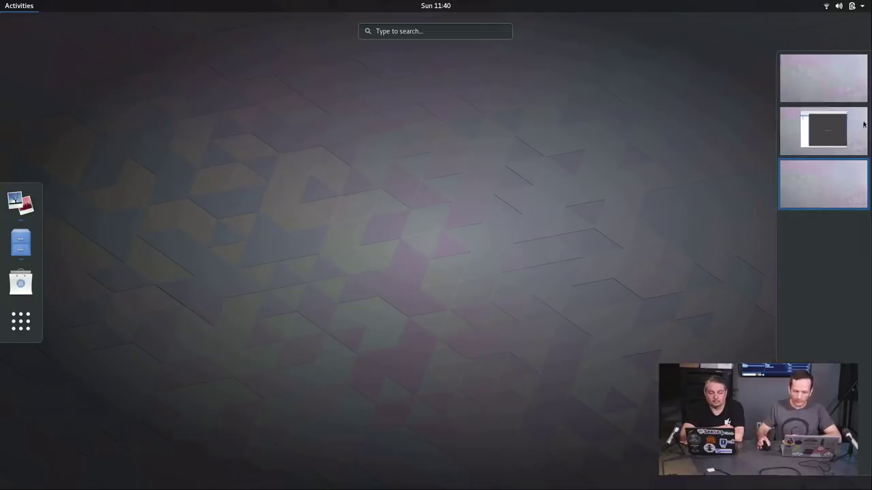
pyautogui.click(839, 71)
pyautogui.click(852, 133)
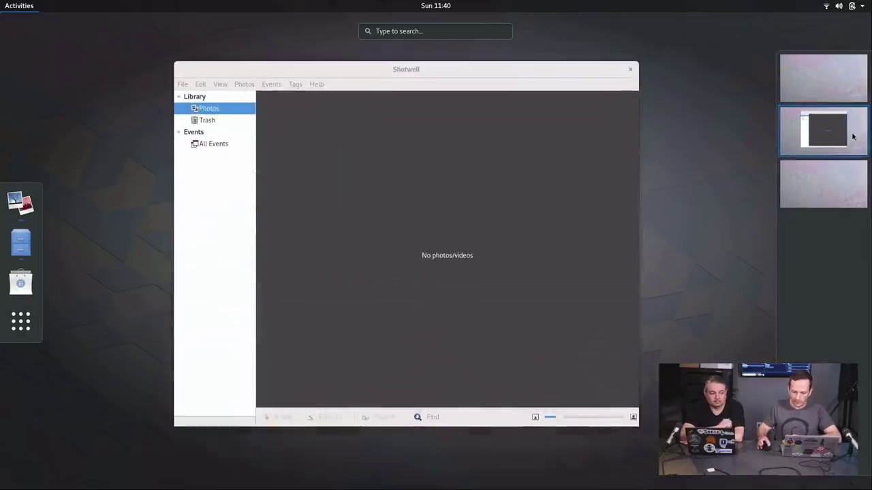
pyautogui.click(843, 184)
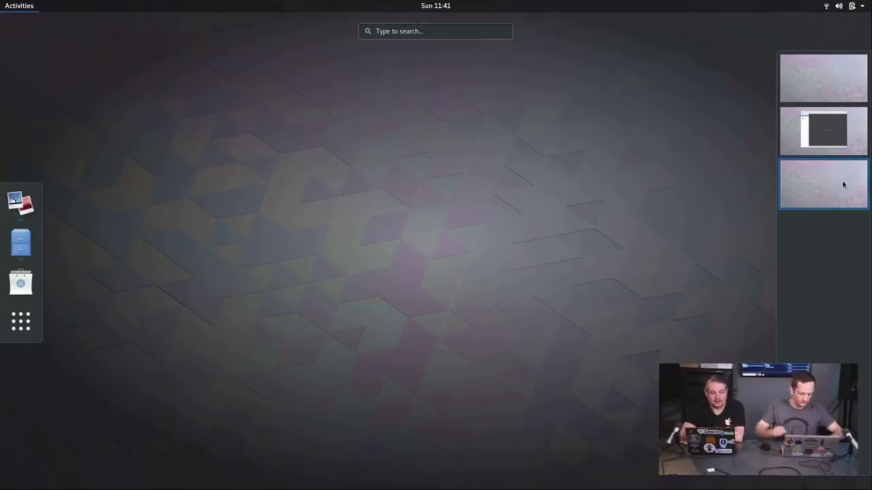
pyautogui.click(843, 185)
# Restore the minimized Files window on the first workspace and move it towards the middle of the desktop
pyautogui.press('super')
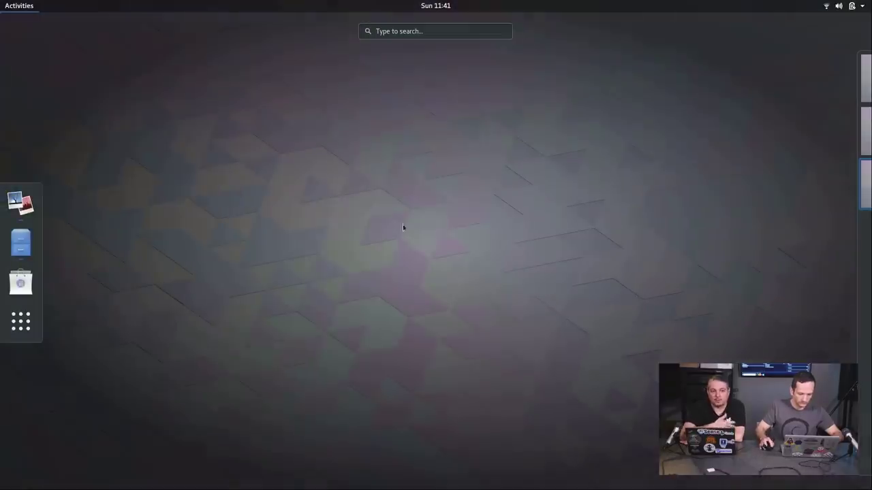
pyautogui.click(826, 120)
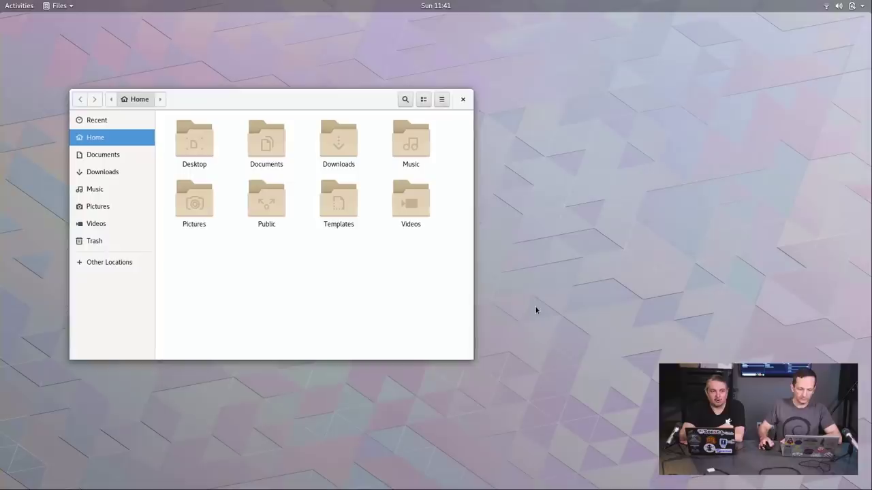
pyautogui.moveTo(346, 100); pyautogui.dragTo(444, 103)
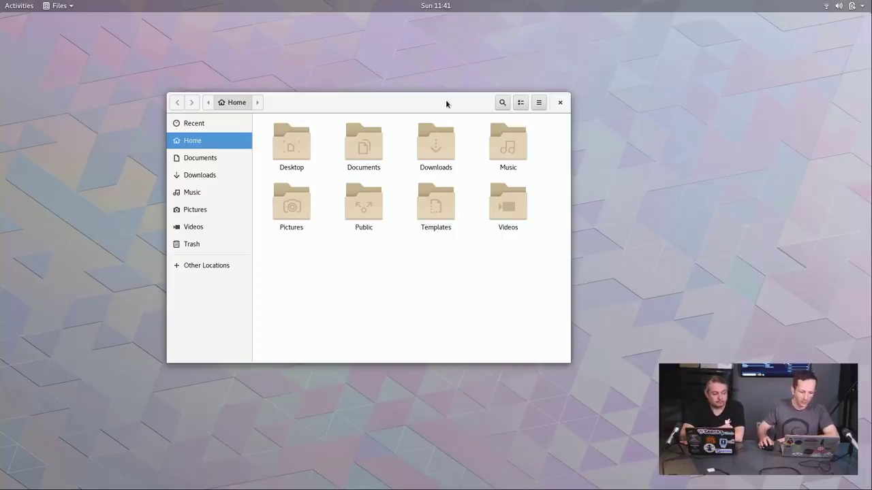
# Minimize the Files window through its window options
pyautogui.rightClick(457, 101)
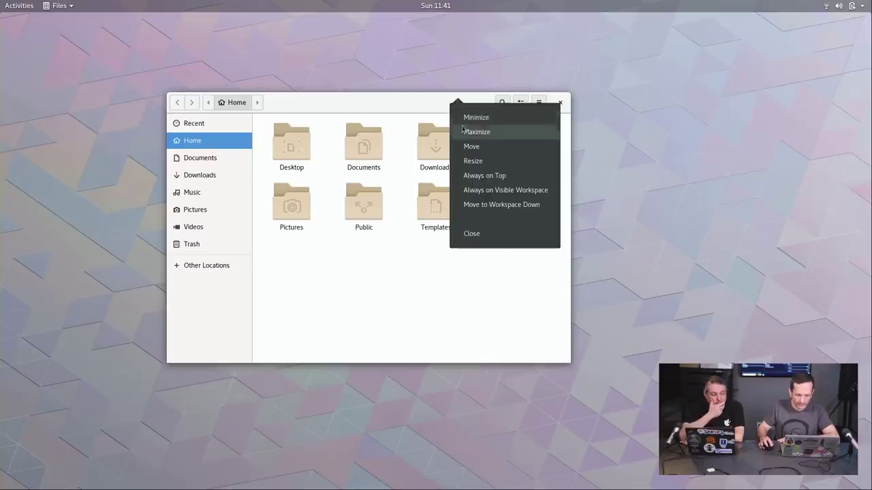
pyautogui.click(417, 109)
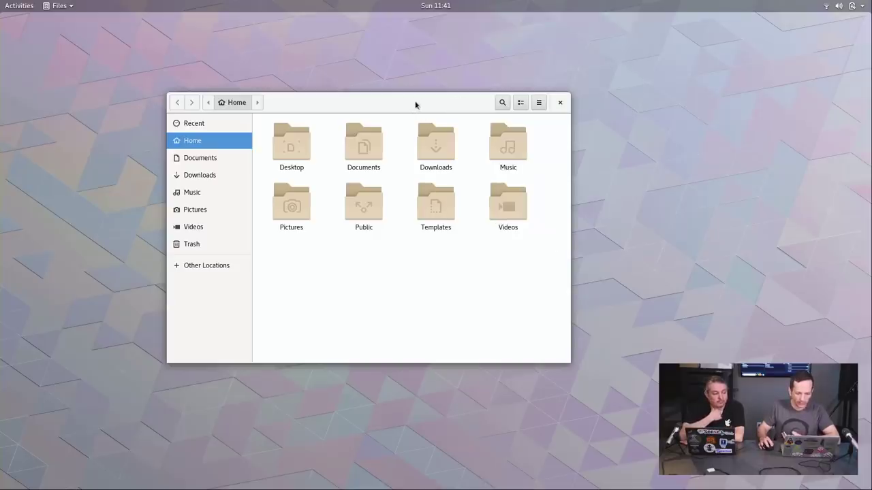
pyautogui.rightClick(414, 103)
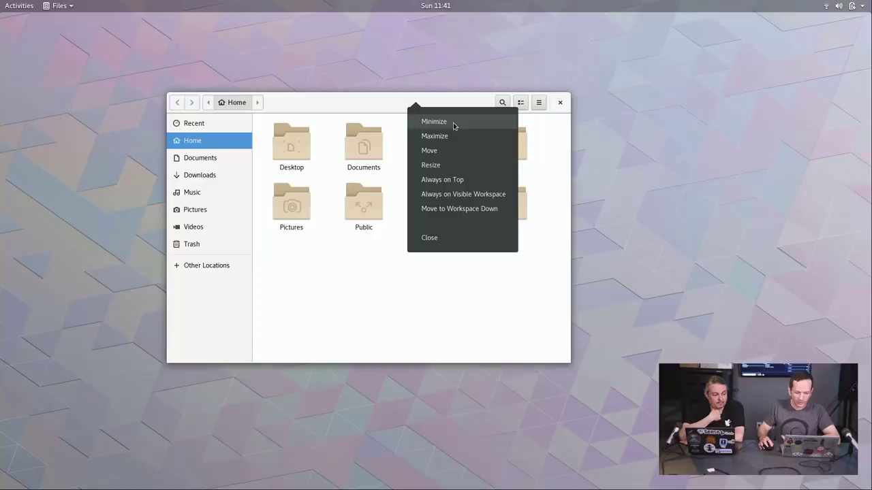
pyautogui.click(453, 123)
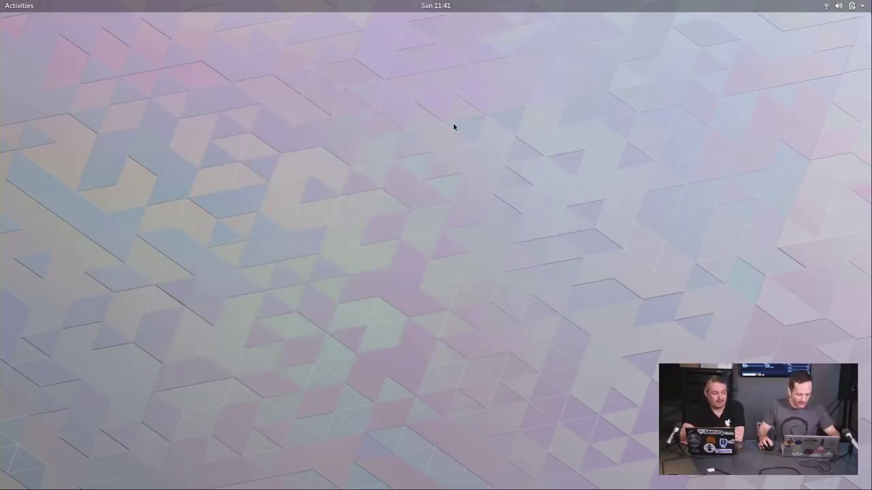
# Launch the Software application from the activities overview, and bring the minimized Files window back in front of it
pyautogui.press('super')
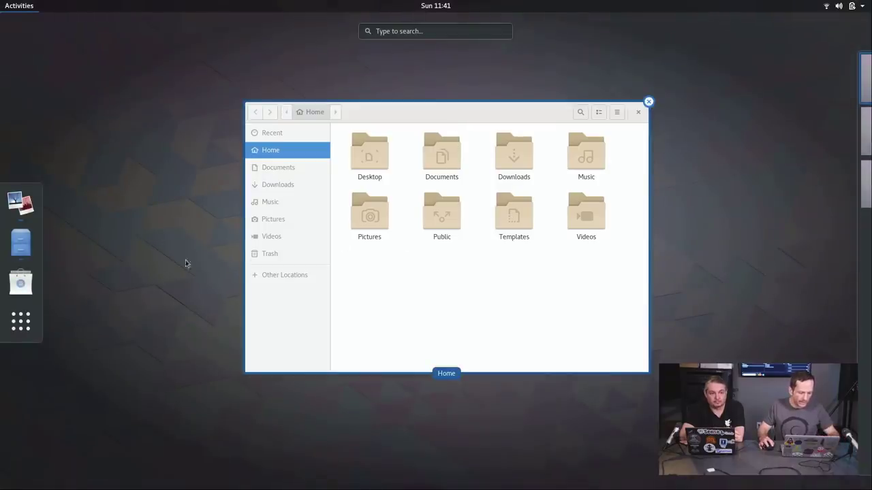
pyautogui.click(22, 282)
pyautogui.press('super')
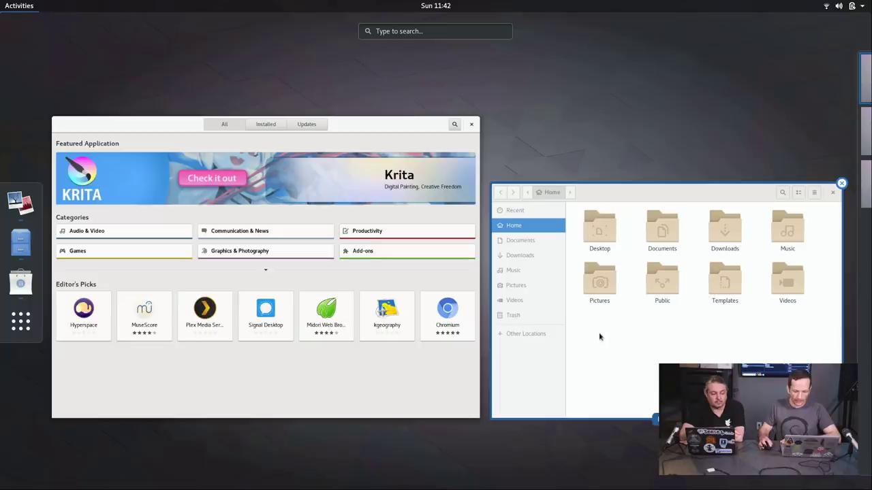
pyautogui.click(610, 203)
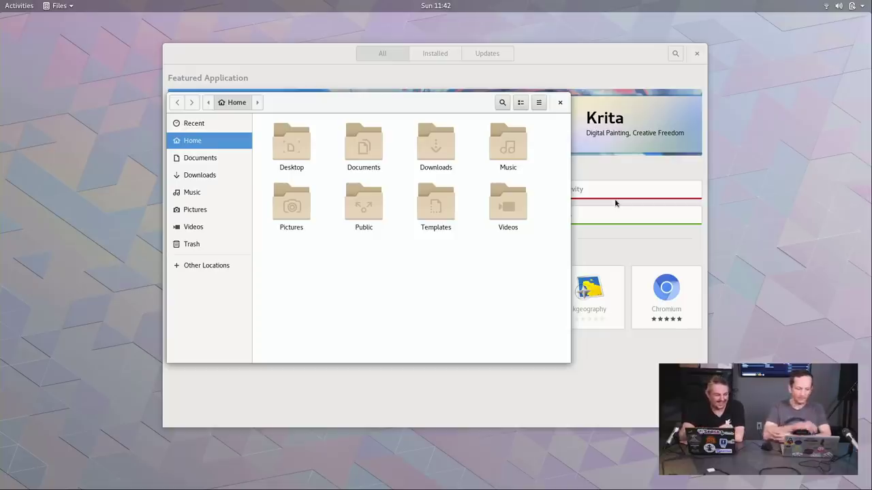
# Move the Files and Software windows apart so they only partly overlap, and close Files after bringing it to the front
pyautogui.moveTo(447, 100); pyautogui.dragTo(394, 118)
pyautogui.click(591, 56)
pyautogui.moveTo(591, 56); pyautogui.dragTo(656, 70)
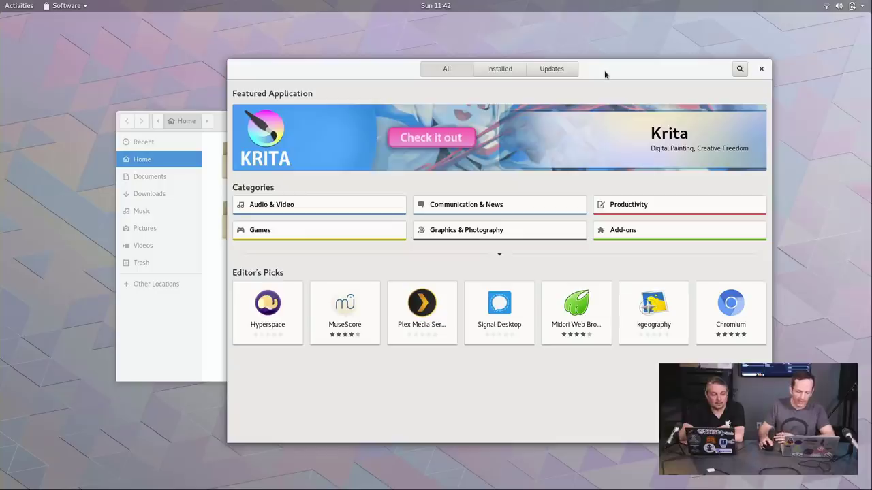
pyautogui.click(208, 347)
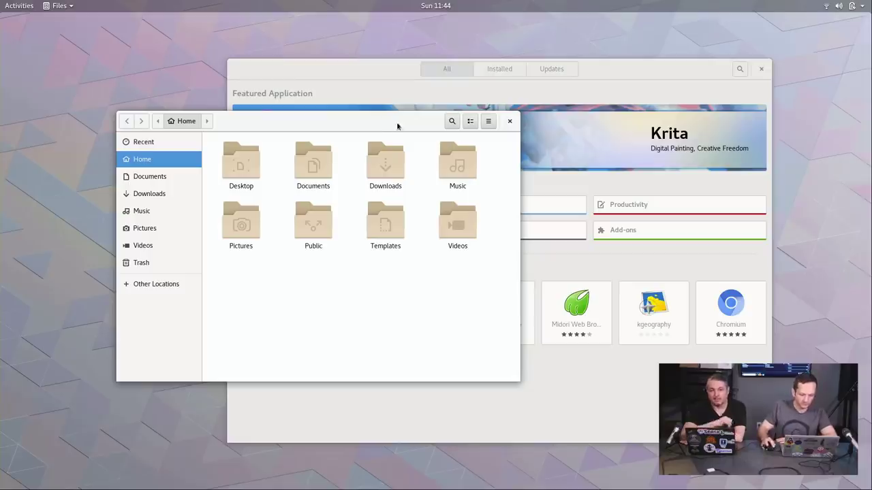
pyautogui.click(510, 121)
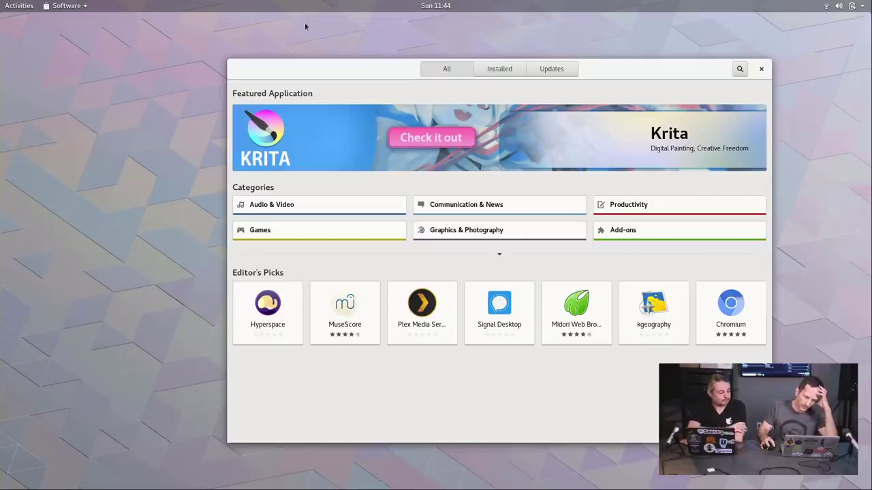
# View the Chromium details page from the Editor's Picks in Software, and close the Software window
pyautogui.moveTo(332, 80); pyautogui.dragTo(301, 73)
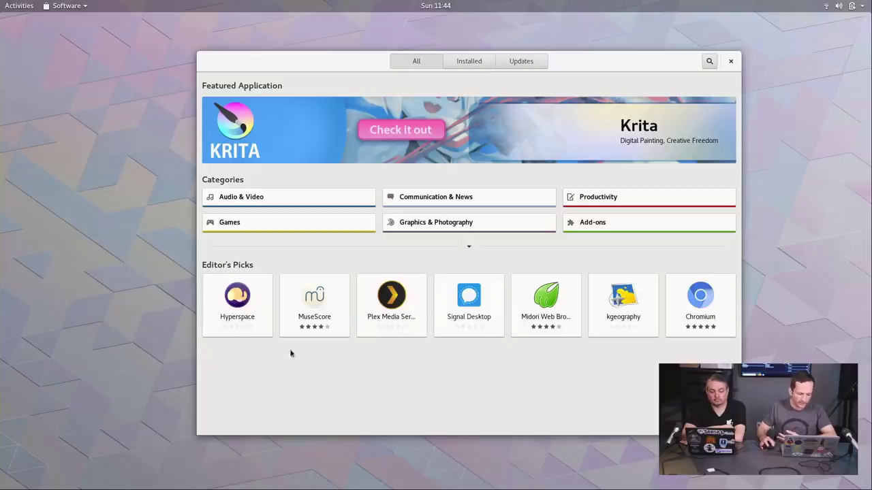
pyautogui.click(683, 299)
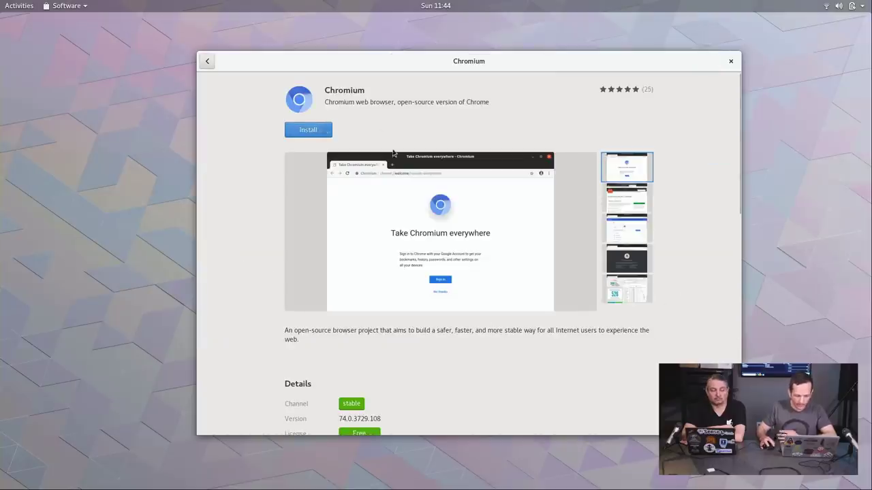
pyautogui.click(730, 62)
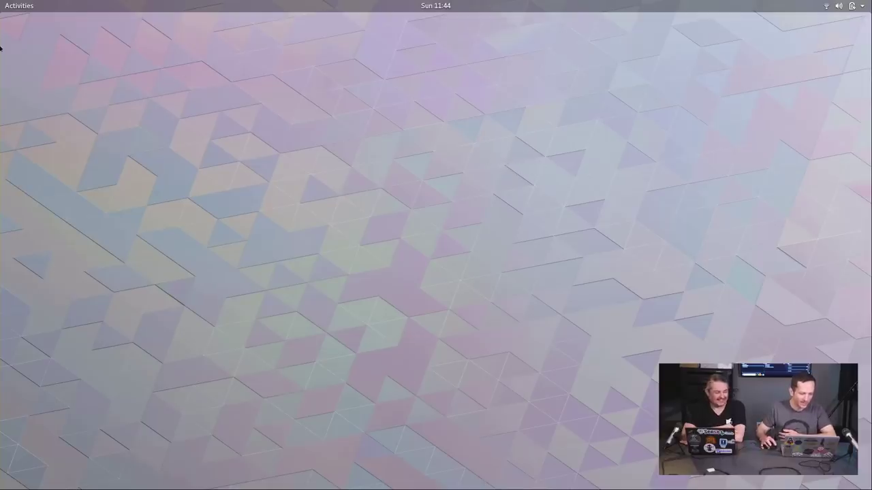
# Examine the application grid by paging through all installed applications and comparing them with the frequently used ones
pyautogui.press('super')
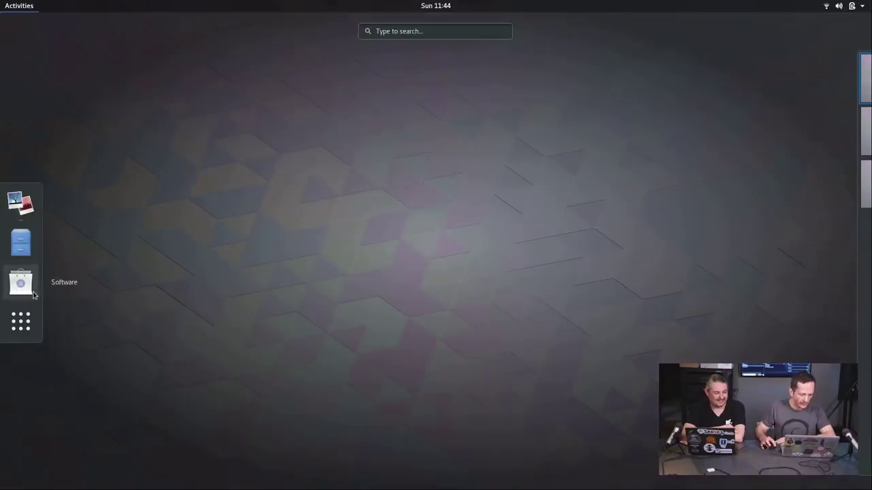
pyautogui.click(25, 327)
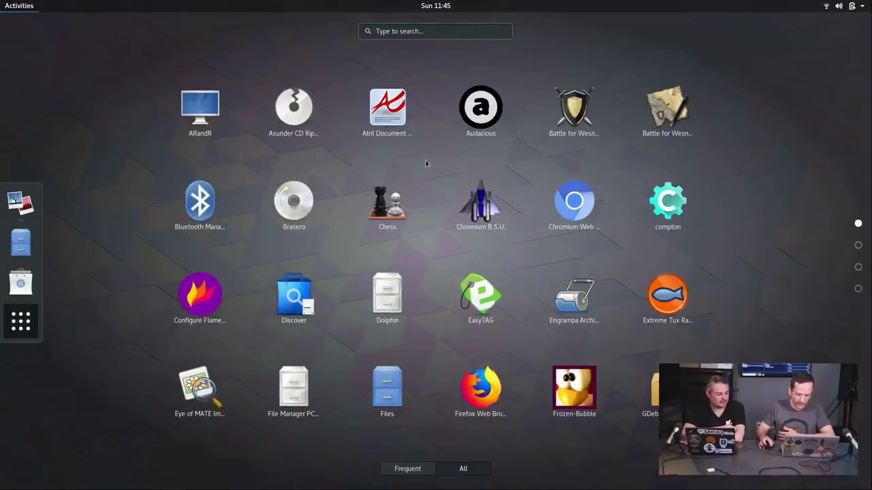
pyautogui.scroll(-2, 440, 220)
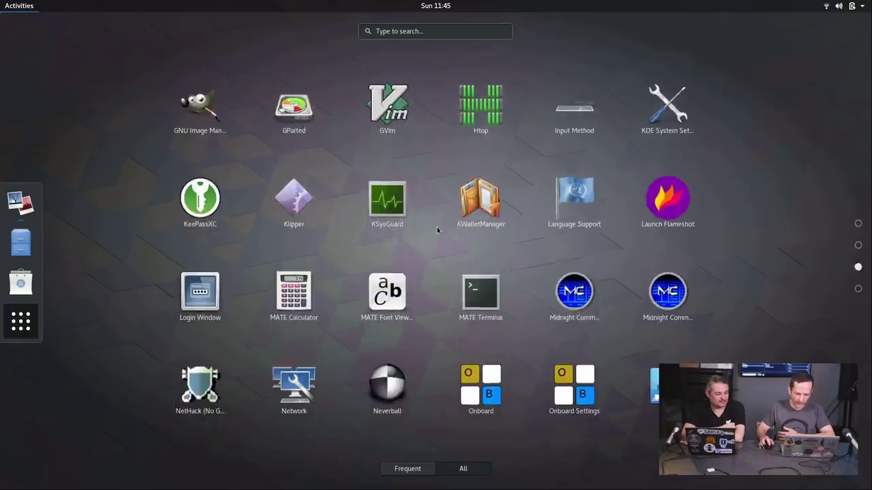
pyautogui.scroll(2, 437, 229)
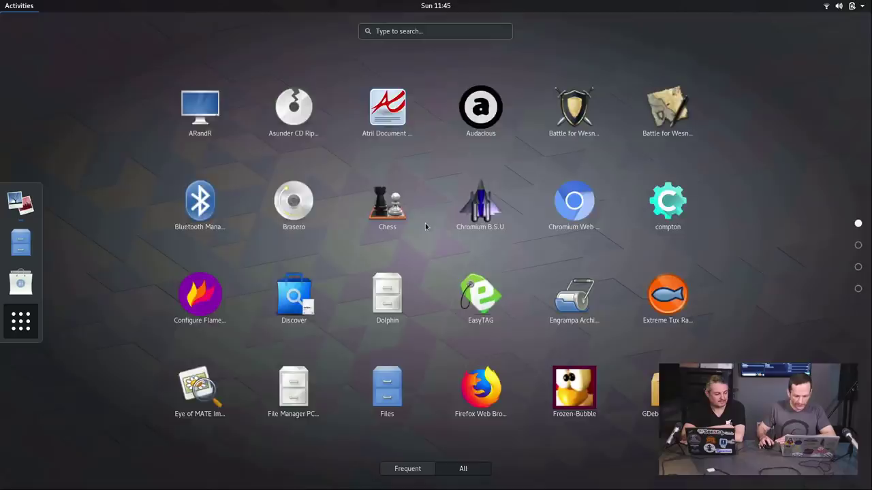
pyautogui.scroll(-1, 425, 225)
pyautogui.scroll(-1, 424, 222)
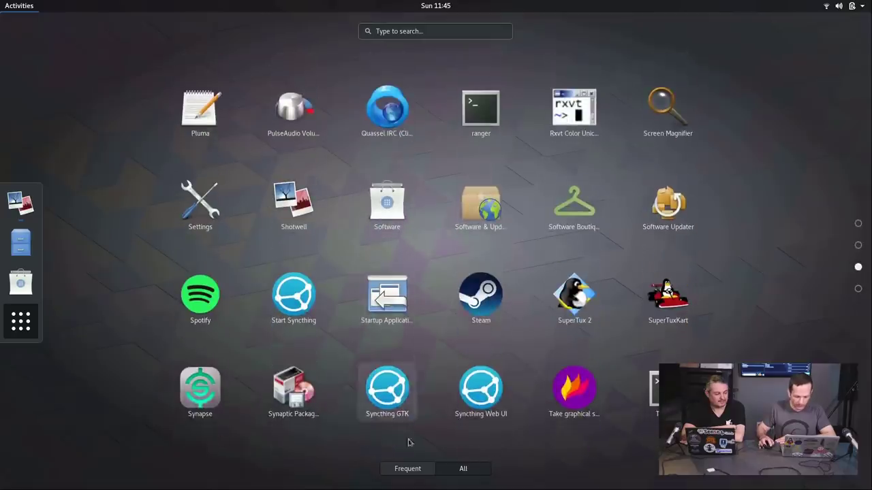
pyautogui.click(408, 469)
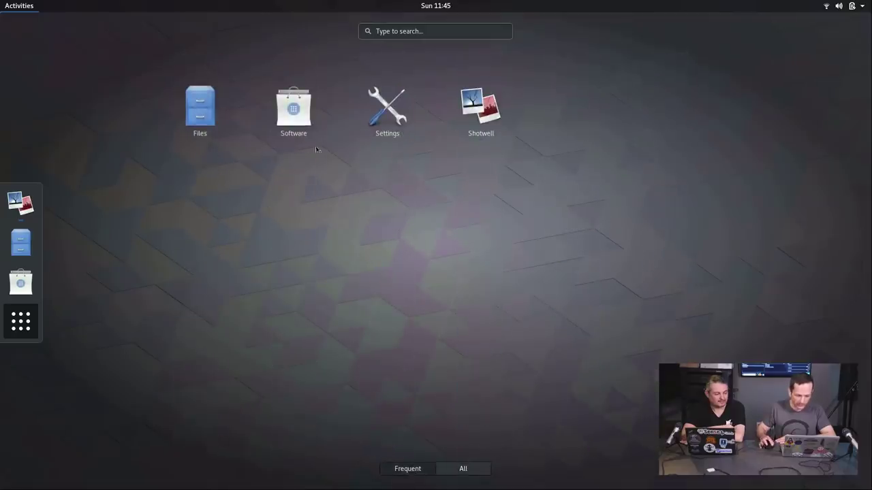
pyautogui.click(462, 469)
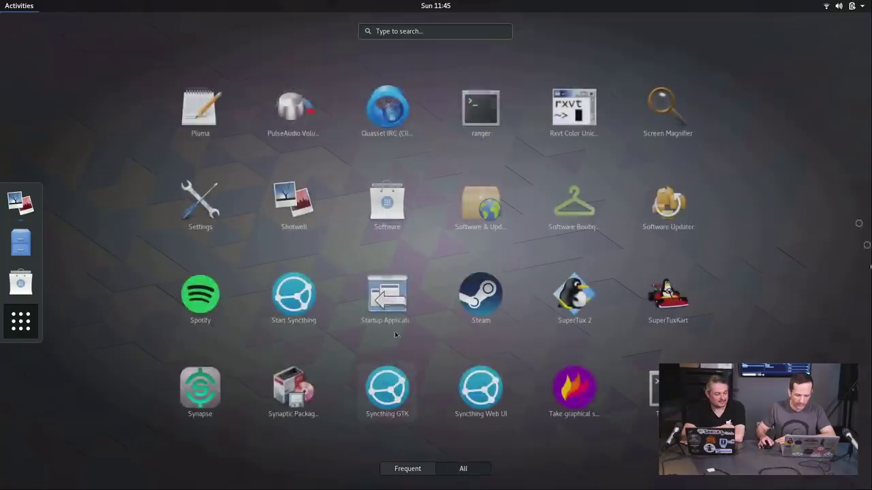
pyautogui.scroll(2, 400, 323)
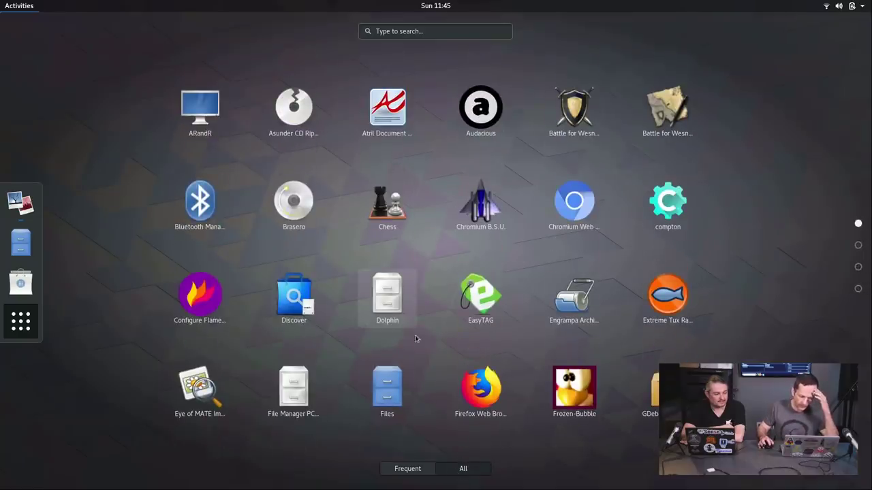
# Launch the Dolphin file manager from the application grid and move its window towards the middle of the desktop
pyautogui.click(391, 307)
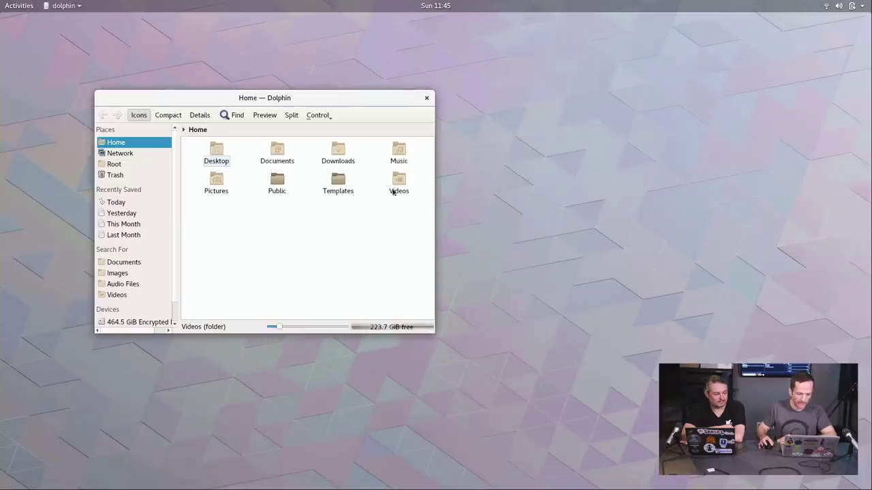
pyautogui.moveTo(319, 100); pyautogui.dragTo(375, 107)
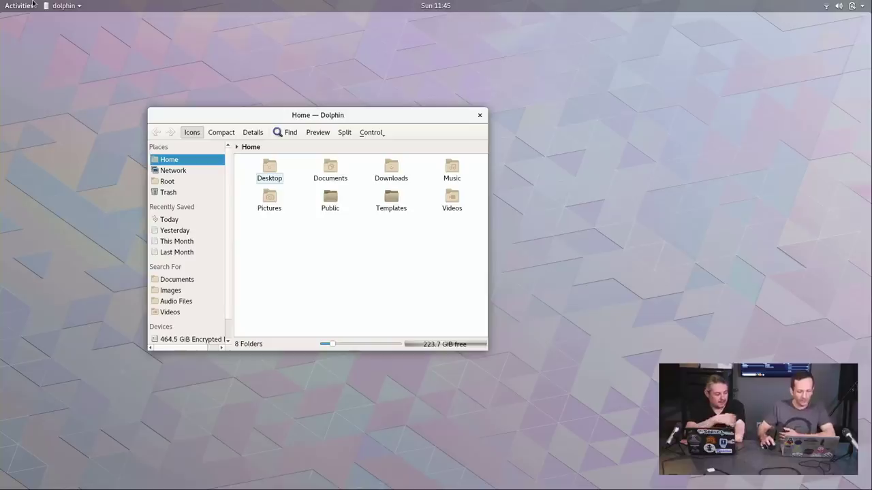
pyautogui.moveTo(406, 119); pyautogui.dragTo(462, 131)
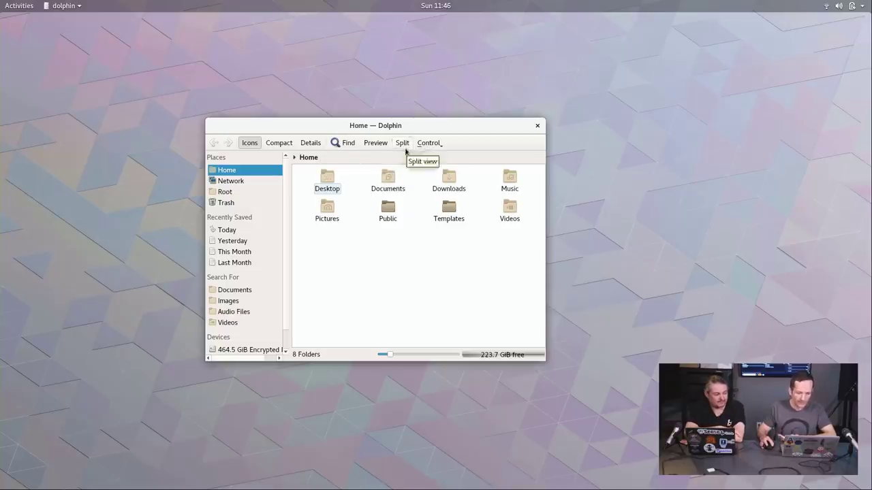
# Close Dolphin and log the current user out of the GNOME session
pyautogui.click(536, 127)
pyautogui.click(851, 6)
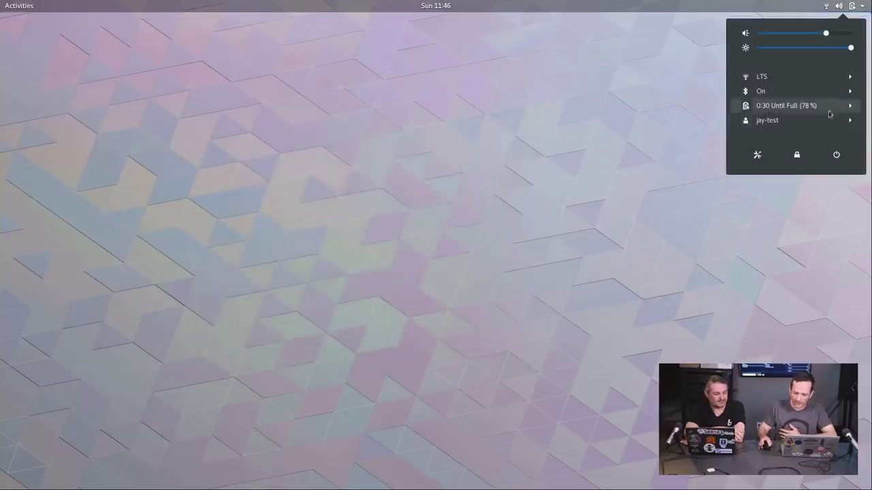
pyautogui.click(815, 127)
pyautogui.click(802, 150)
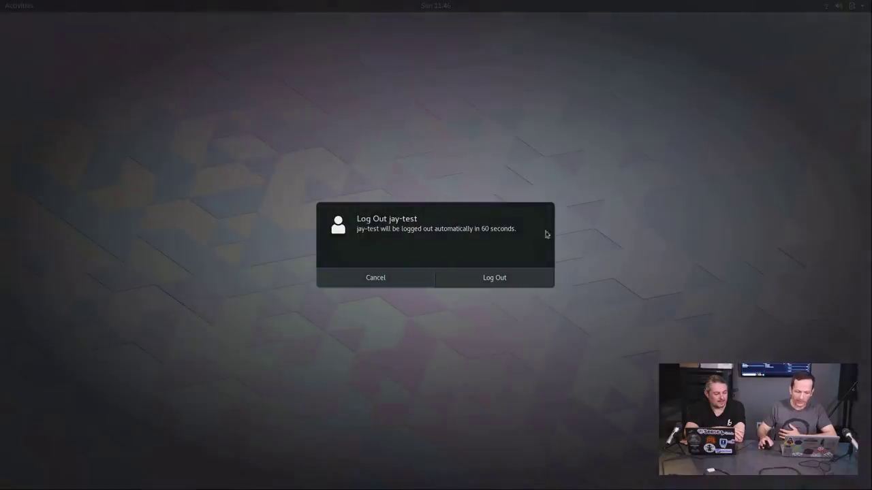
pyautogui.click(474, 278)
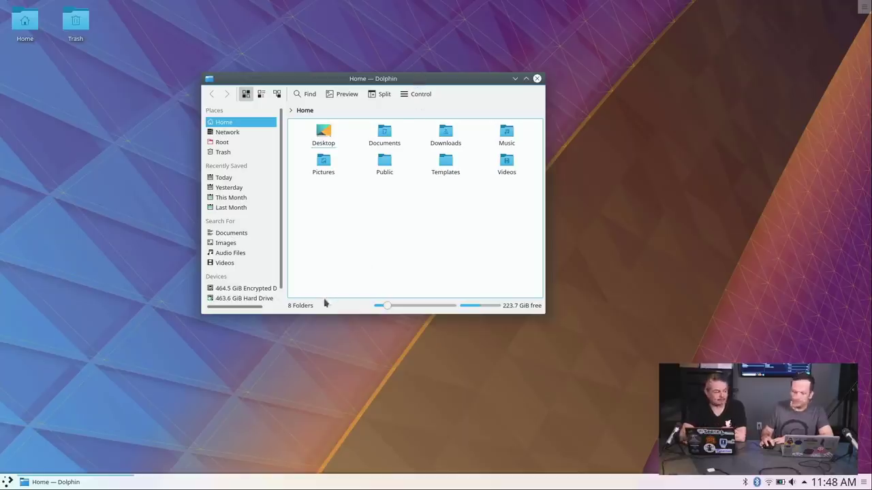
# View the favorites in the Plasma application launcher, dismiss it and return focus to the Dolphin window
pyautogui.click(8, 484)
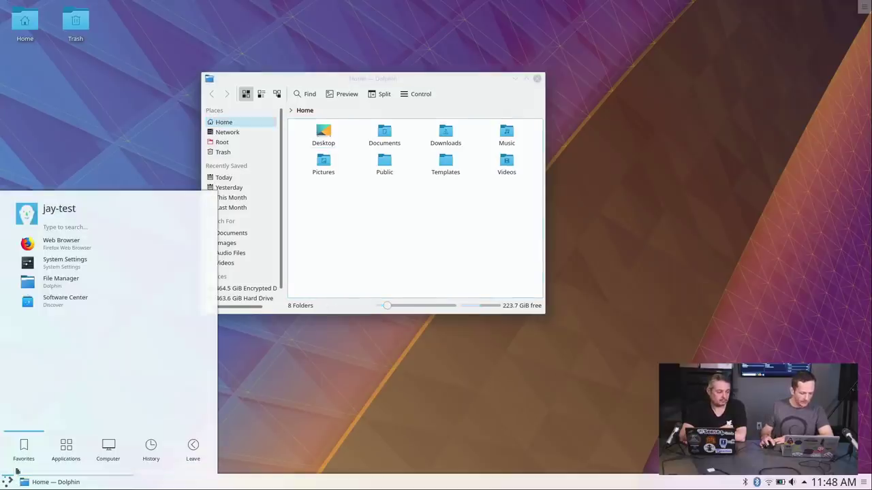
pyautogui.click(380, 422)
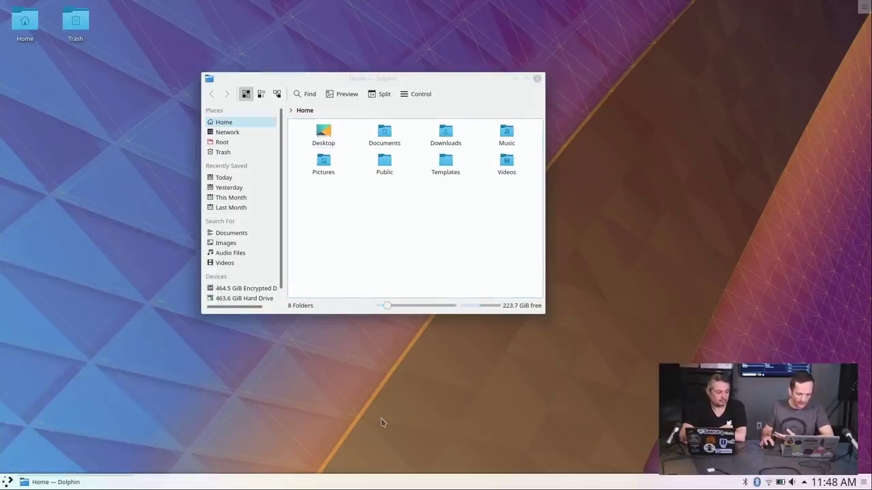
pyautogui.click(444, 75)
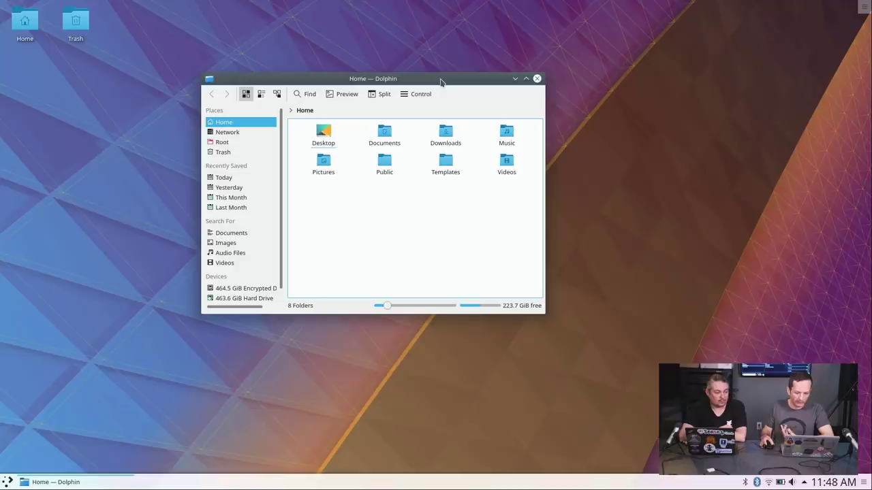
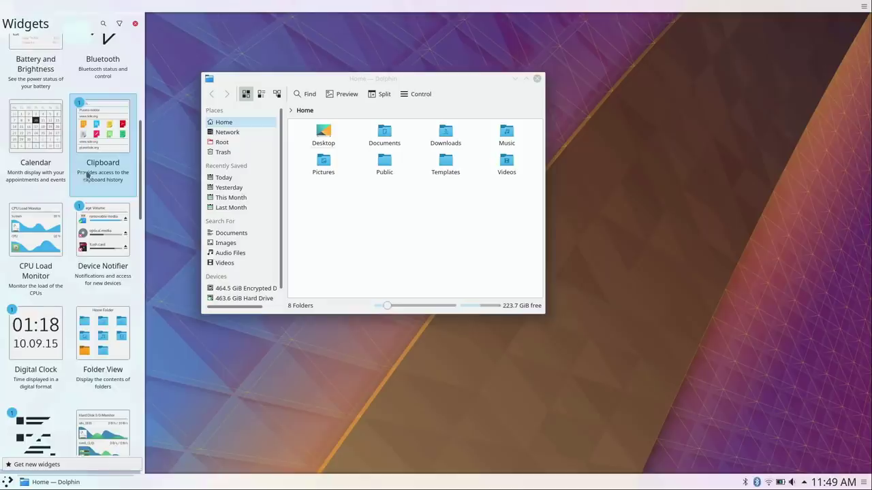
# Add a Folder View widget to the desktop and set its location to show the Home place
pyautogui.scroll(-3, 87, 175)
pyautogui.moveTo(99, 211); pyautogui.dragTo(520, 158)
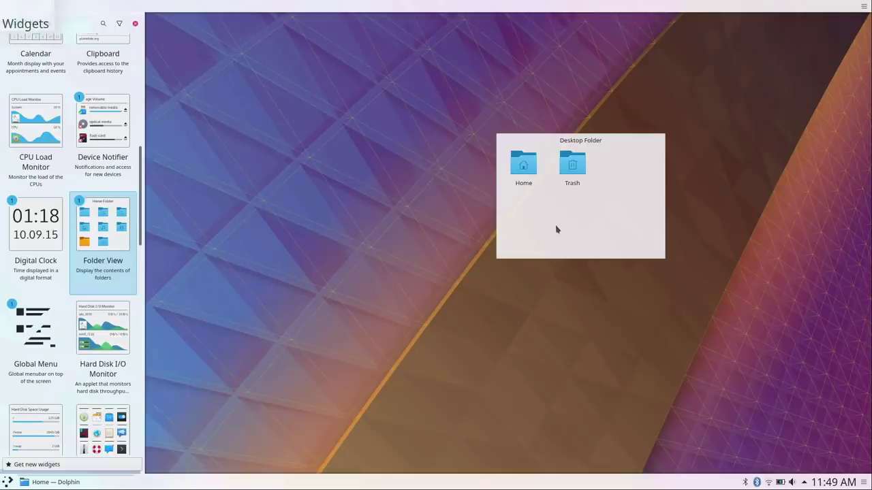
pyautogui.rightClick(530, 145)
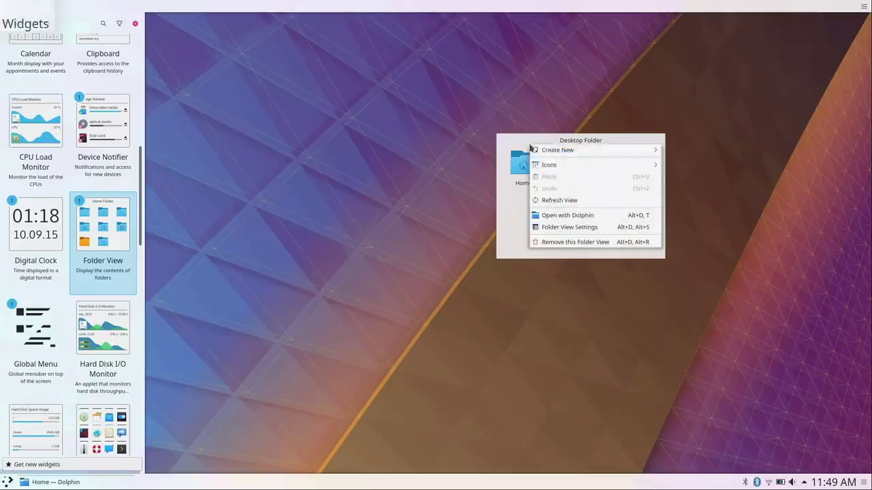
pyautogui.click(566, 227)
pyautogui.moveTo(650, 223); pyautogui.dragTo(459, 185)
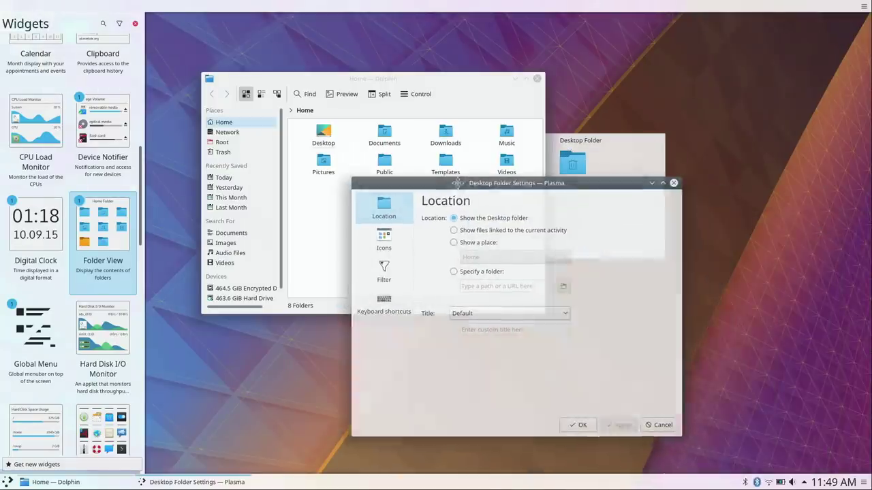
pyautogui.click(470, 242)
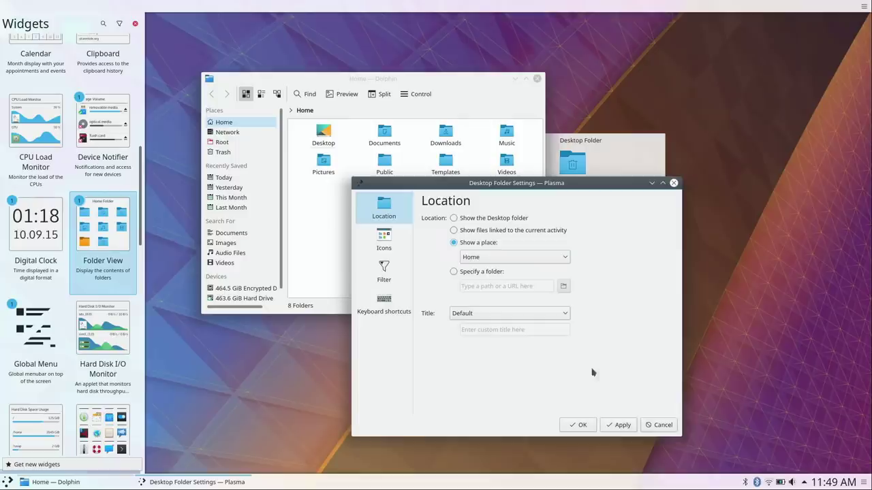
pyautogui.click(622, 425)
pyautogui.click(578, 425)
# Move Dolphin clear of the Home folder widget to preview its Public and Pictures folders, and bring Dolphin back towards the middle
pyautogui.click(515, 79)
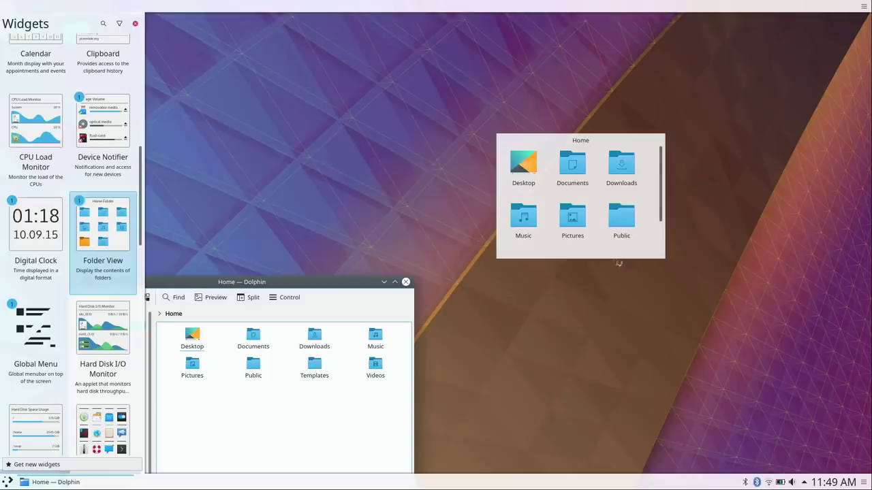
pyautogui.click(603, 214)
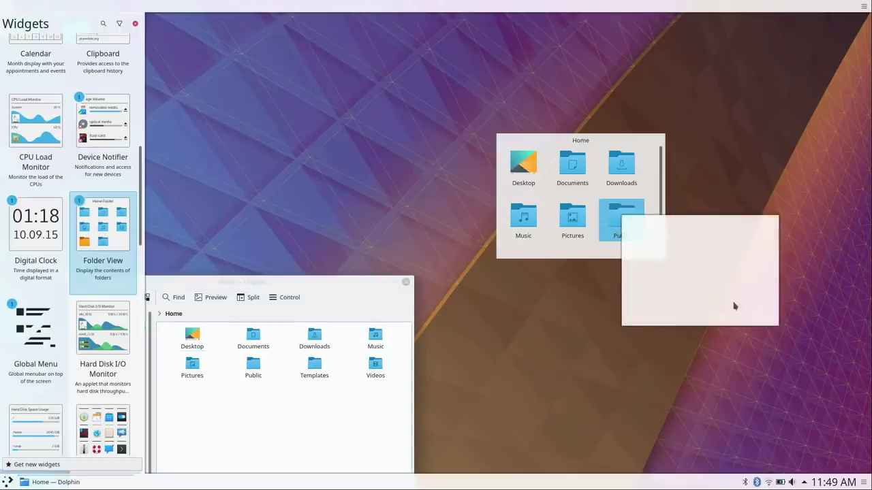
pyautogui.click(556, 214)
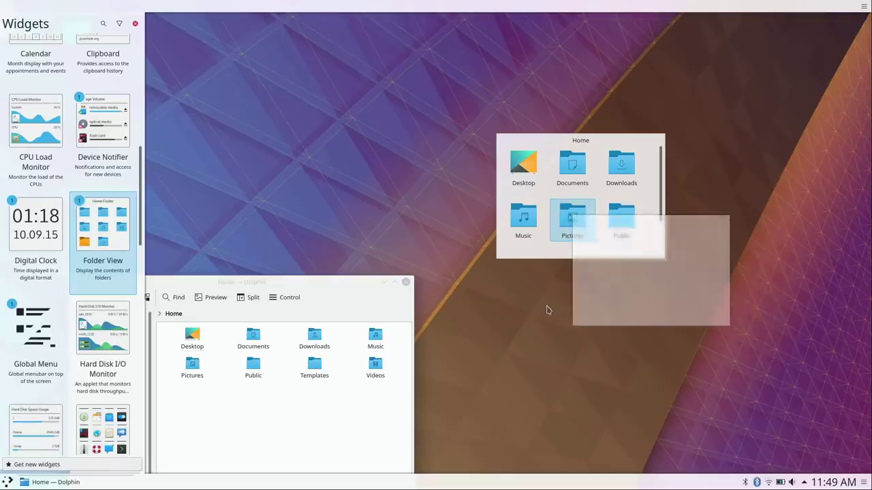
pyautogui.moveTo(346, 290); pyautogui.dragTo(448, 193)
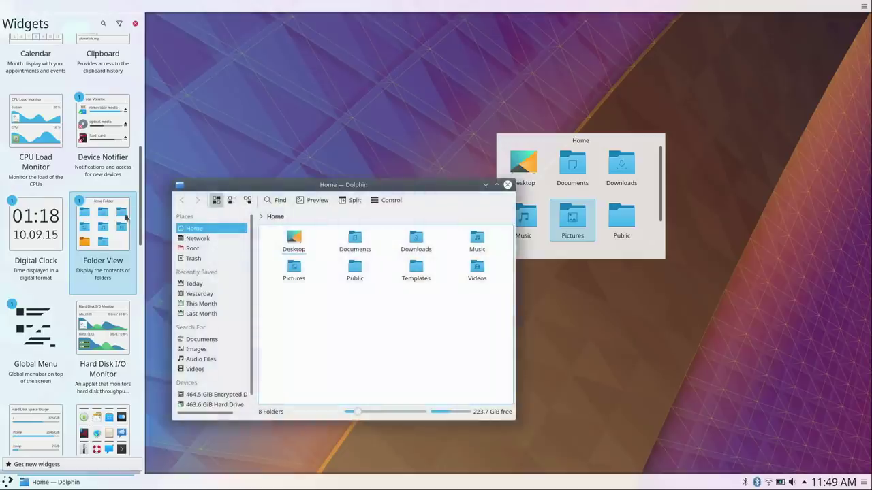
# Add a second Folder View widget to the taskbar panel beside the system tray and open its folder list
pyautogui.moveTo(116, 224); pyautogui.dragTo(604, 453)
pyautogui.moveTo(640, 487); pyautogui.dragTo(727, 482)
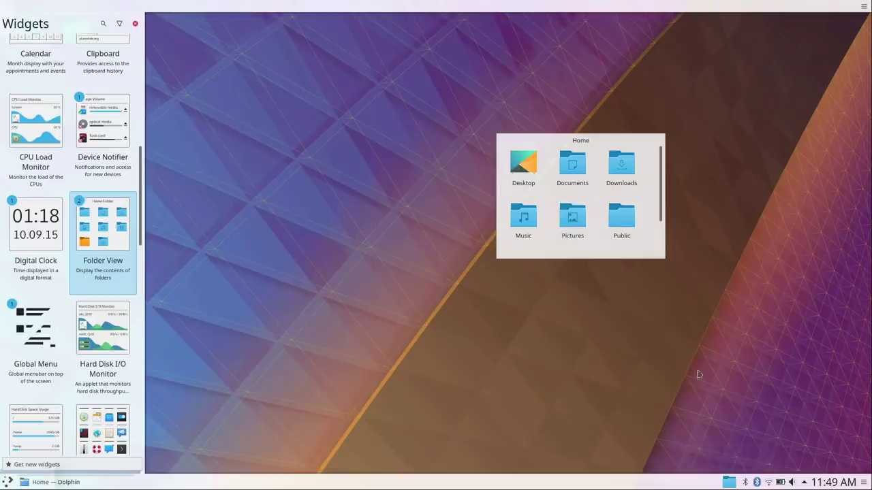
pyautogui.click(729, 484)
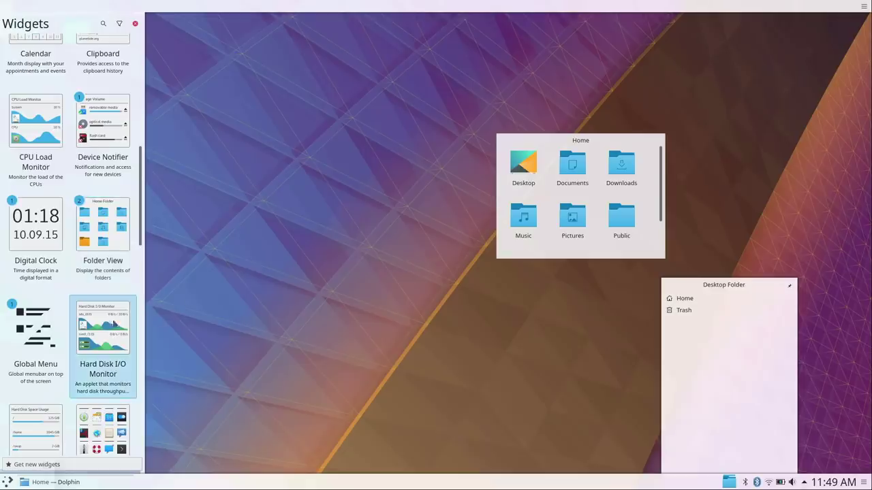
# Add a Device Notifier widget to the upper part of the desktop, view its device list and close the list
pyautogui.scroll(5, 114, 334)
pyautogui.scroll(3, 116, 335)
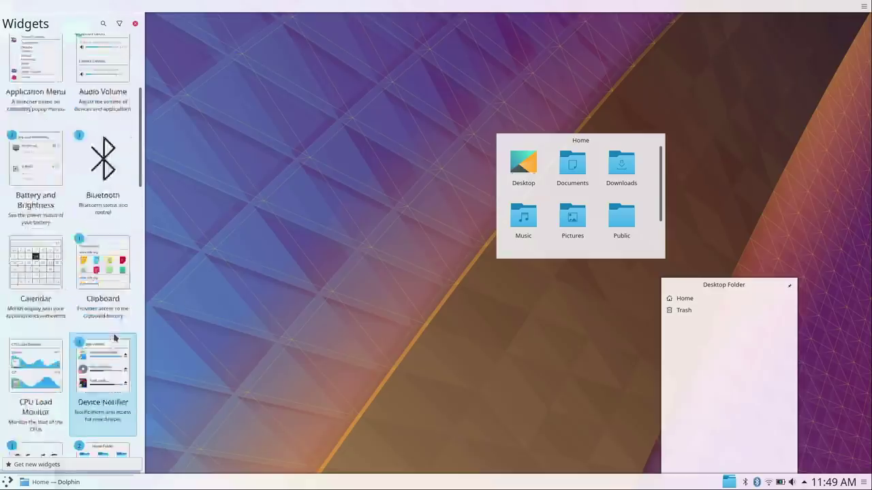
pyautogui.moveTo(139, 183); pyautogui.dragTo(150, 227)
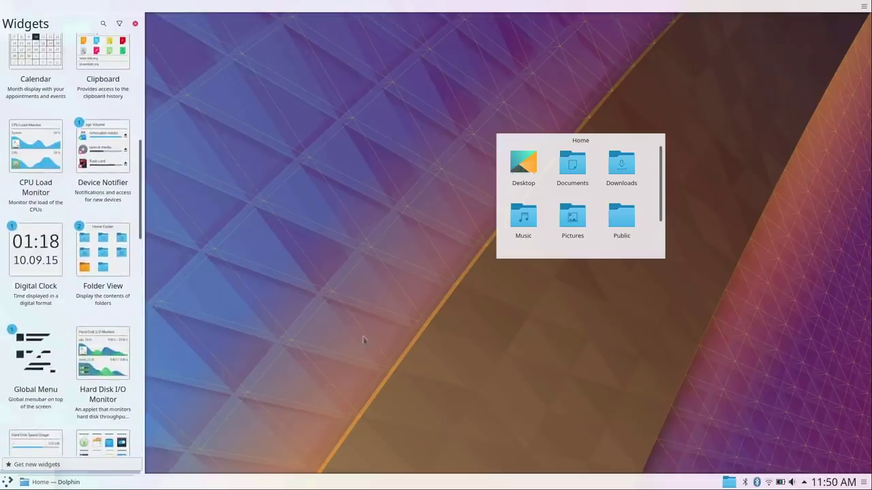
pyautogui.scroll(2, 102, 354)
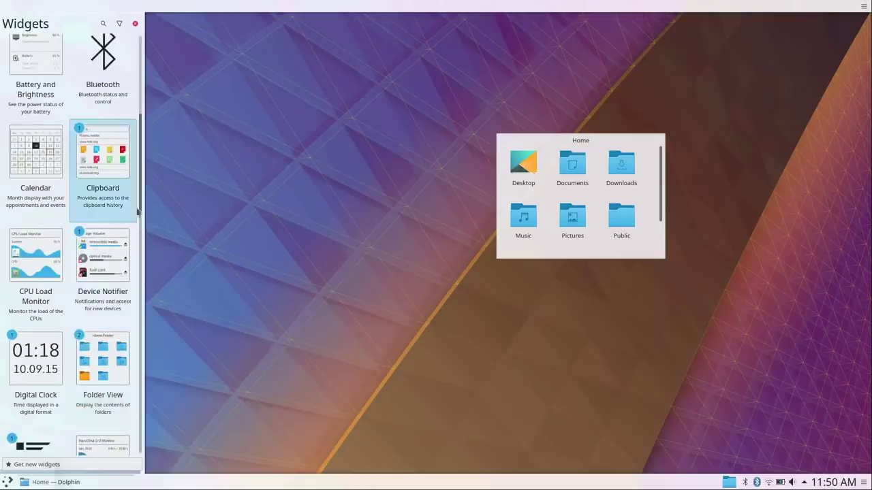
pyautogui.moveTo(112, 245); pyautogui.dragTo(320, 126)
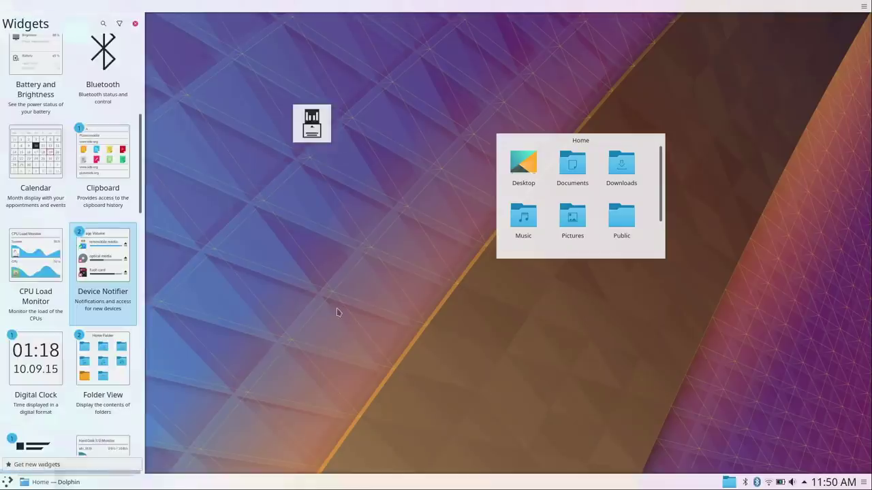
pyautogui.click(316, 125)
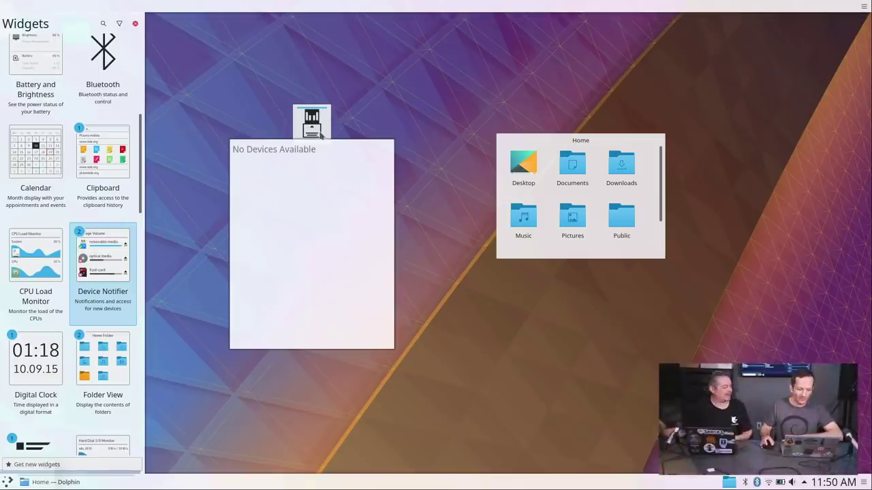
pyautogui.click(412, 95)
# Add a Network Monitor widget to the desktop below the Device Notifier widget
pyautogui.scroll(2, 123, 269)
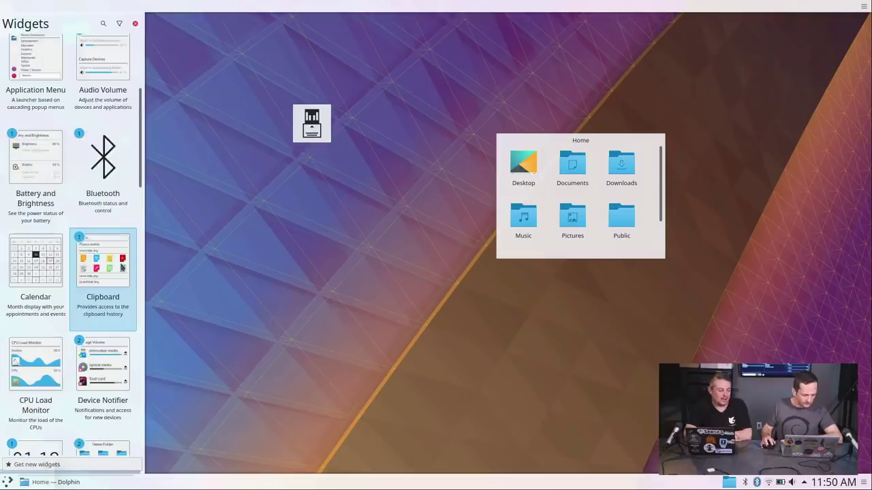
pyautogui.scroll(-7, 122, 269)
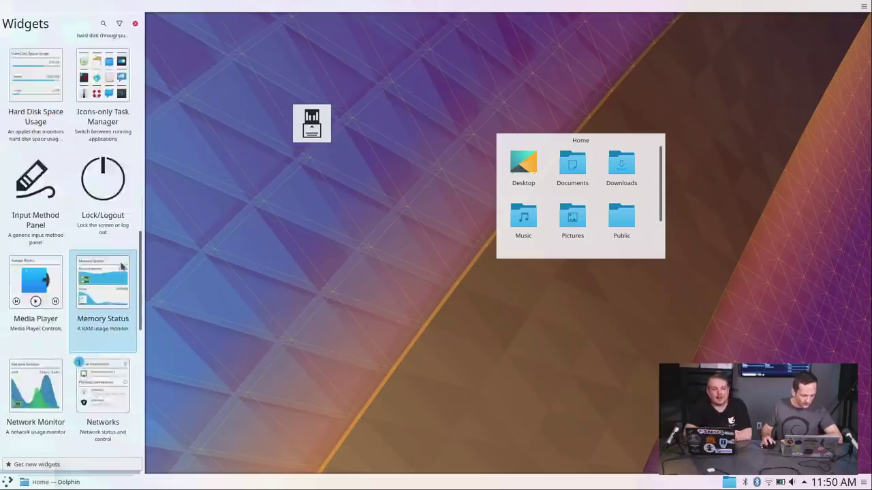
pyautogui.scroll(-4, 121, 262)
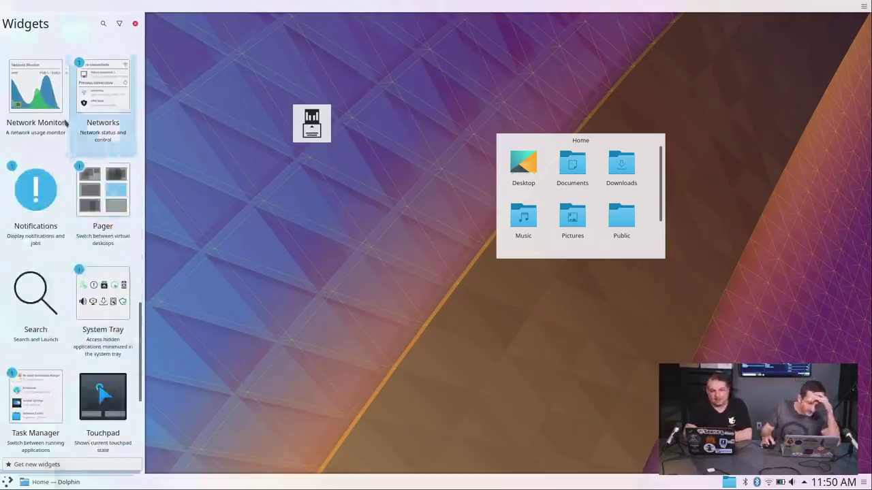
pyautogui.press('Escape')
pyautogui.moveTo(113, 163); pyautogui.dragTo(273, 274)
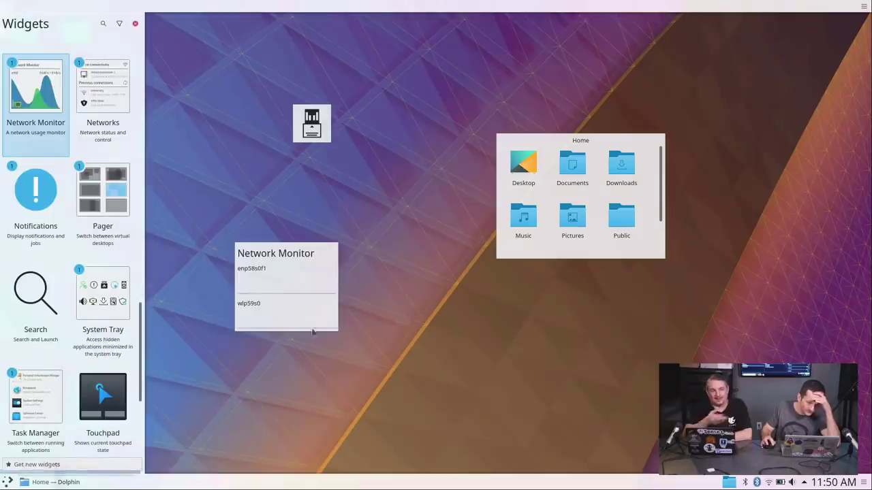
# Add a Window list widget beside the Device Notifier and a Search widget above them on the desktop
pyautogui.scroll(-2, 99, 353)
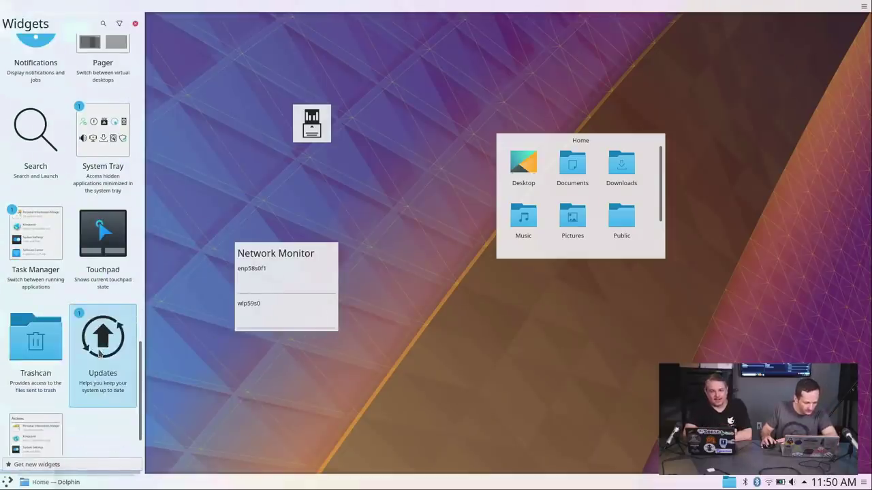
pyautogui.scroll(-1, 99, 351)
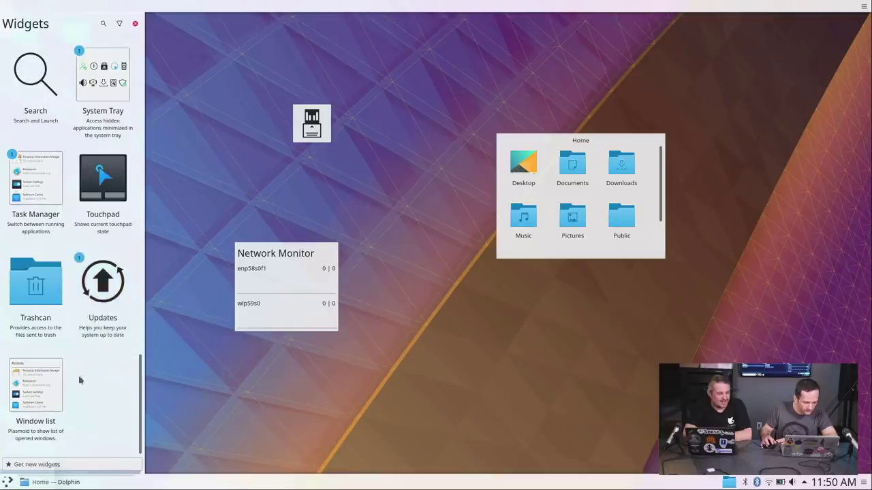
pyautogui.moveTo(42, 394); pyautogui.dragTo(436, 126)
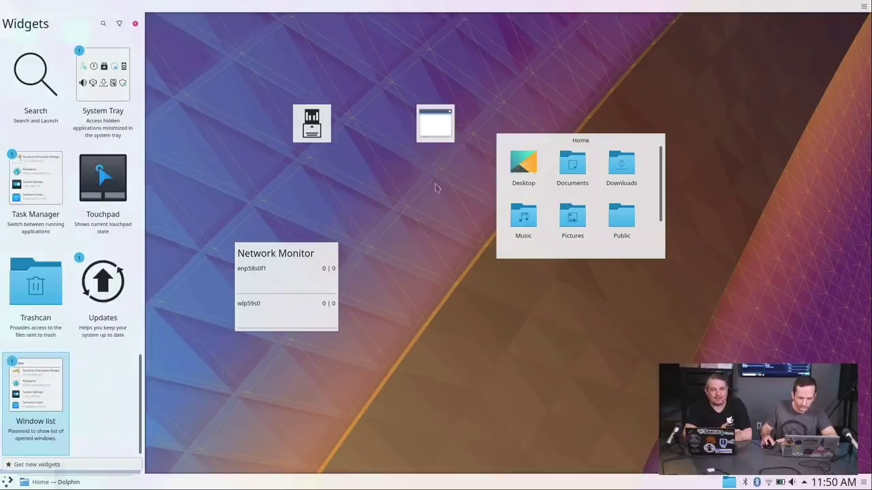
pyautogui.click(436, 134)
pyautogui.click(431, 132)
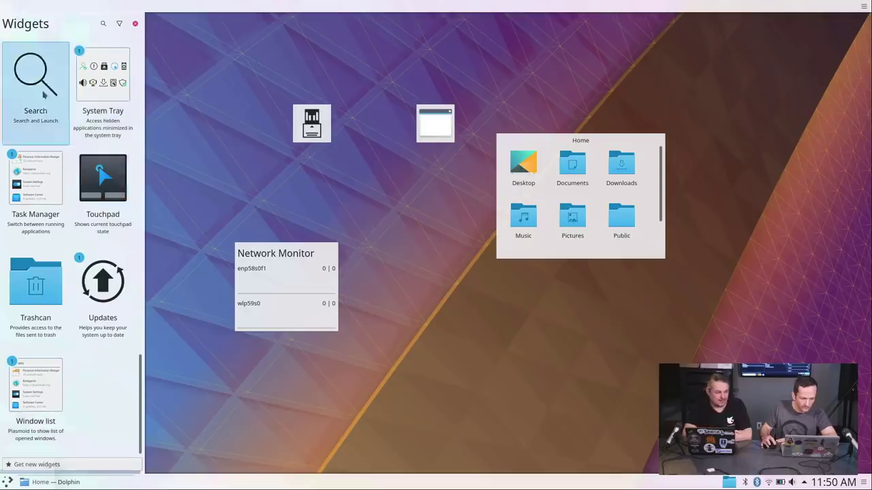
pyautogui.moveTo(35, 75); pyautogui.dragTo(342, 47)
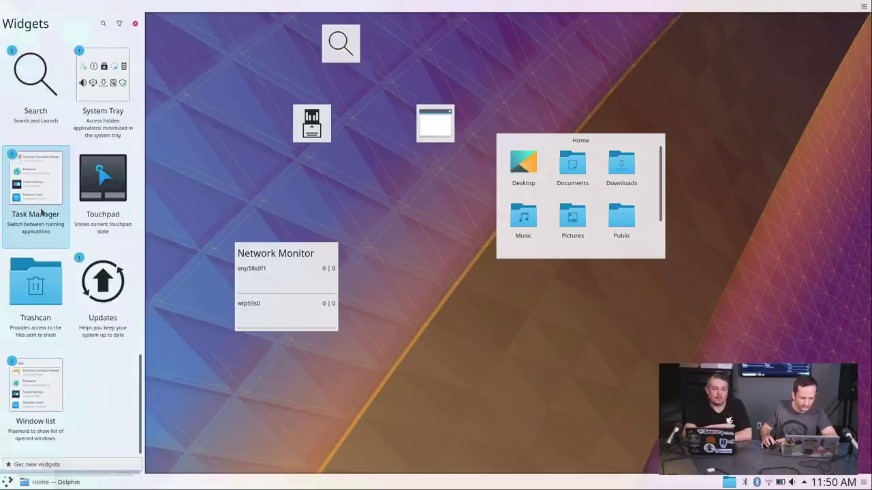
# Add a CPU Load Monitor widget to the desktop beside the Network Monitor and close the widget explorer
pyautogui.scroll(5, 60, 215)
pyautogui.scroll(8, 61, 215)
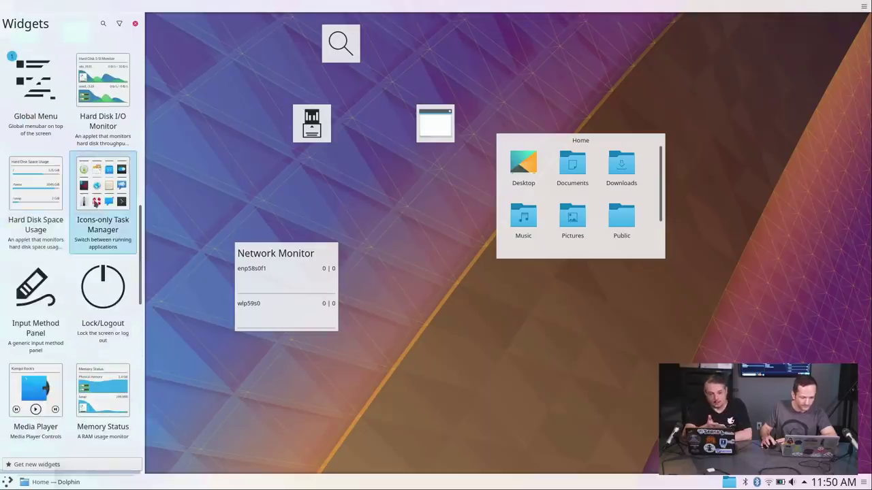
pyautogui.scroll(1, 101, 208)
pyautogui.scroll(3, 102, 208)
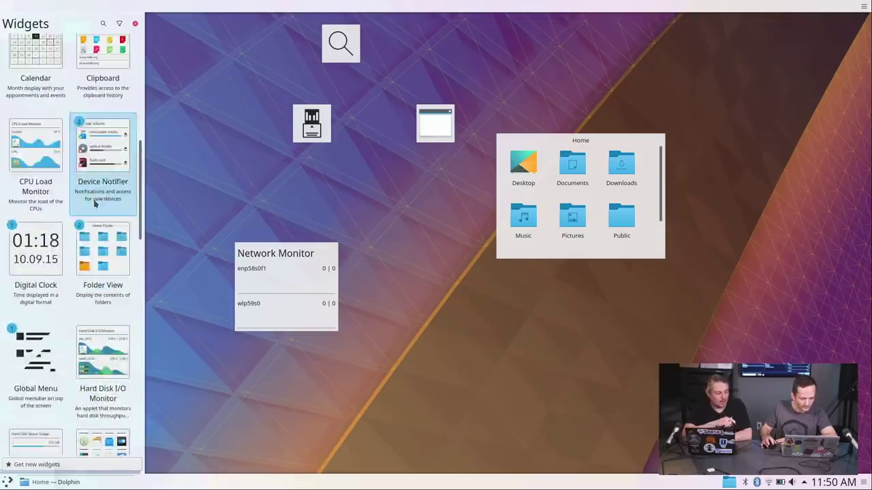
pyautogui.moveTo(45, 257); pyautogui.dragTo(422, 279)
pyautogui.click(136, 25)
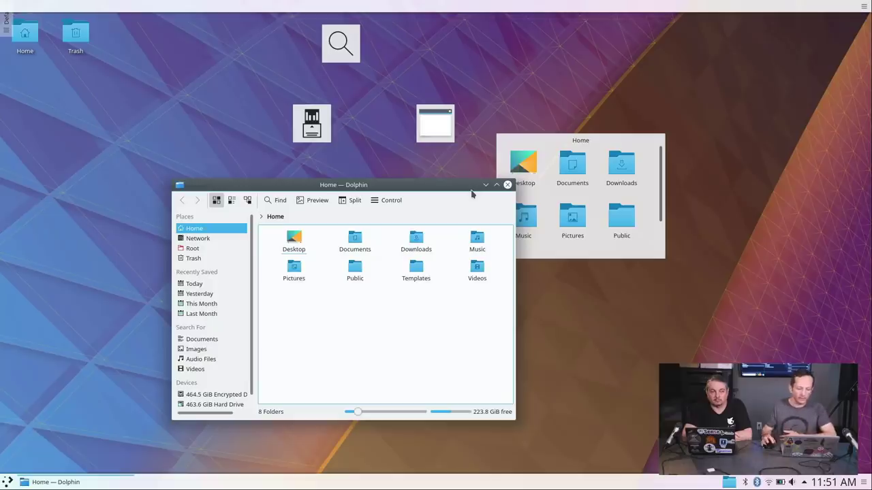
# Move Dolphin clear of the Home folder widget and open the Workspace Theme settings in System Settings
pyautogui.moveTo(463, 188); pyautogui.dragTo(414, 195)
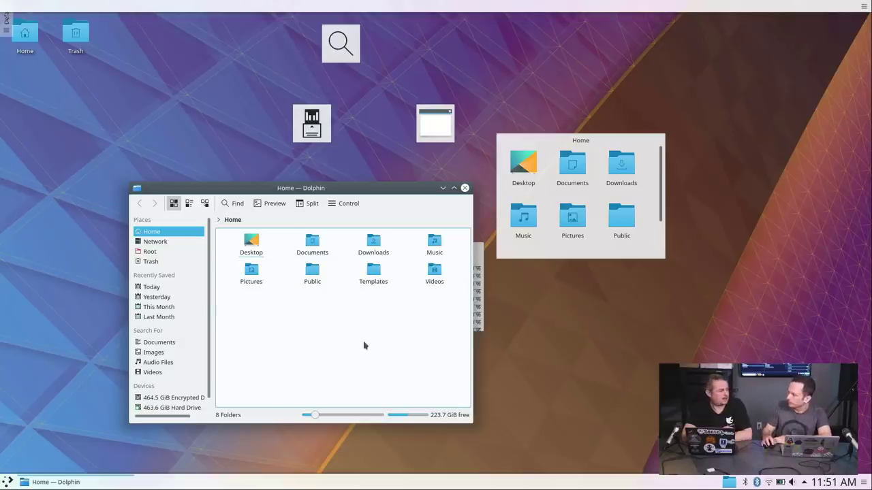
pyautogui.click(7, 482)
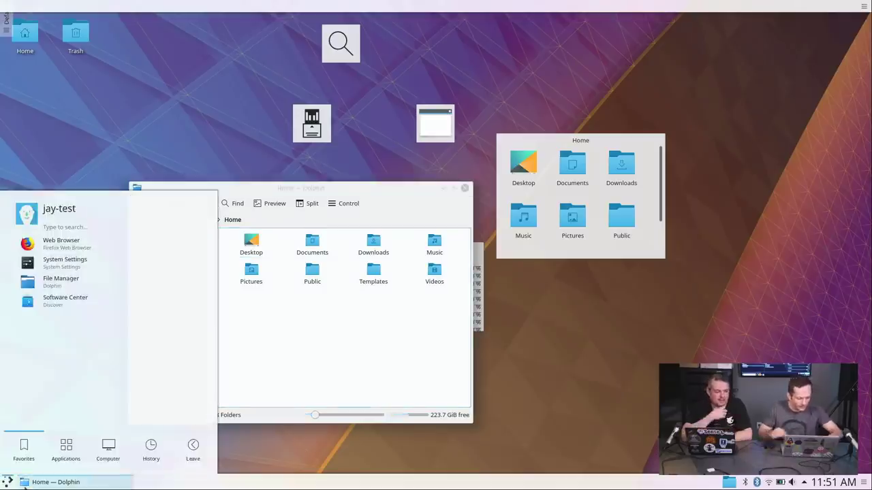
pyautogui.click(78, 260)
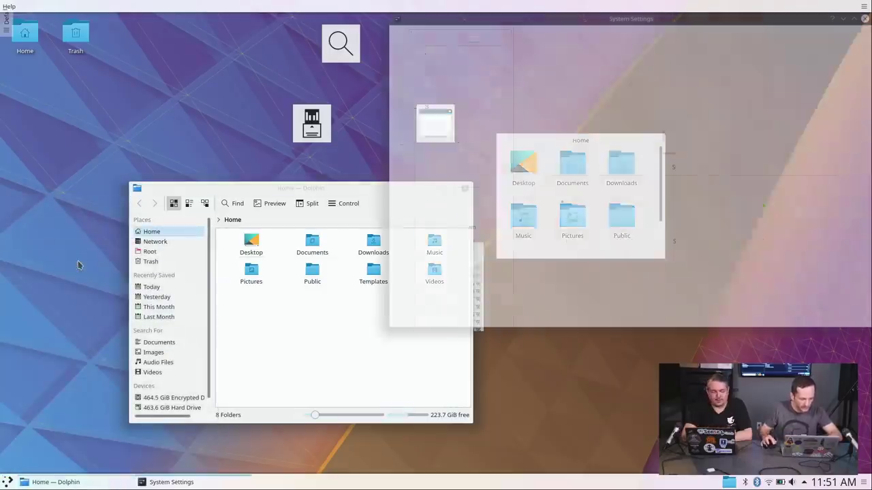
pyautogui.click(458, 72)
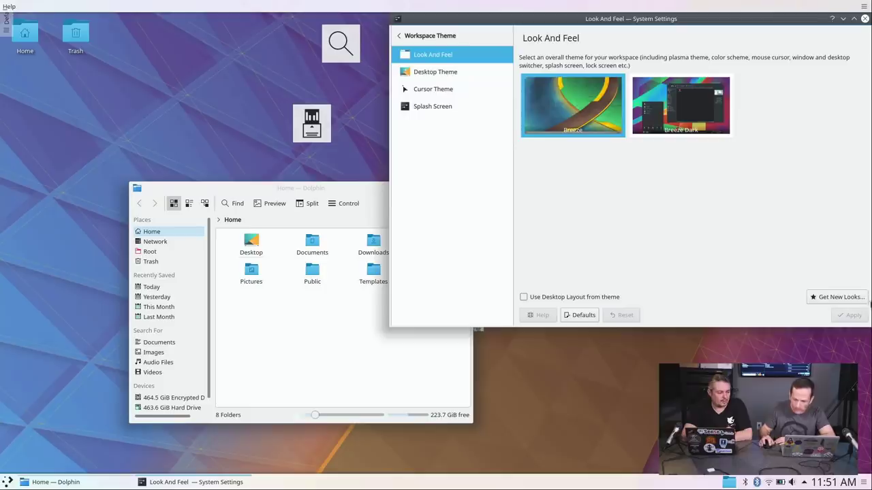
# Browse the downloadable Look And Feel packages and install the Fantasy-Blue theme
pyautogui.click(820, 297)
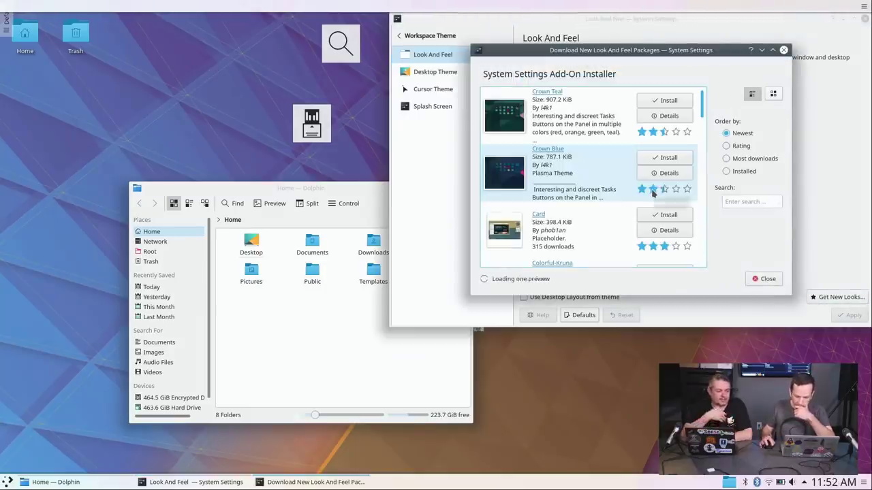
pyautogui.scroll(-3, 653, 193)
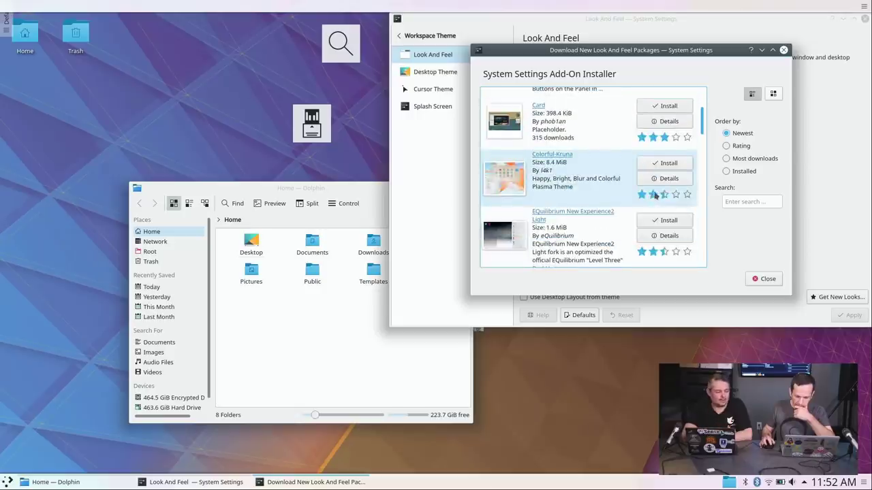
pyautogui.scroll(-8, 655, 195)
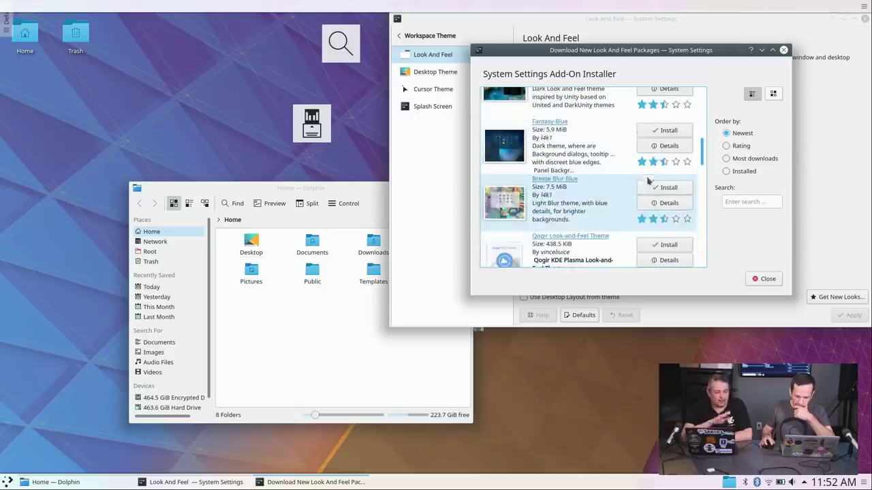
pyautogui.click(669, 130)
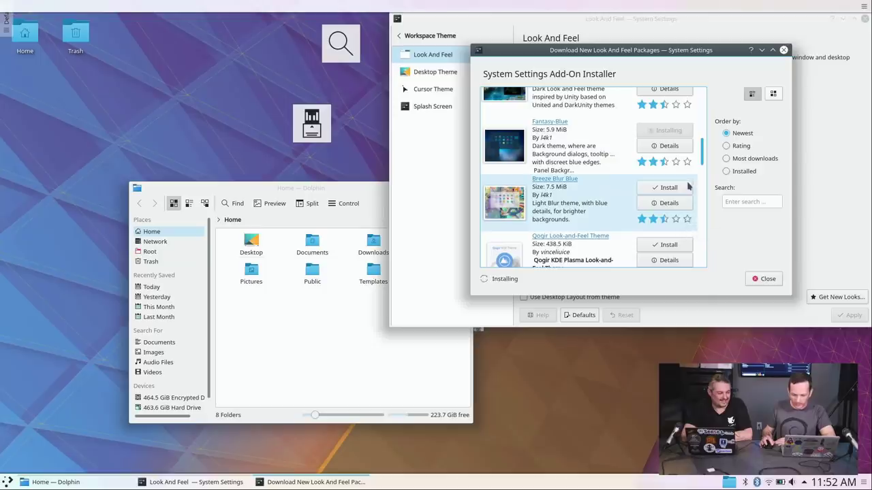
# Browse more of the downloadable Look And Feel packages and install the Breeze Blur Blue theme
pyautogui.scroll(1, 703, 159)
pyautogui.scroll(10, 703, 159)
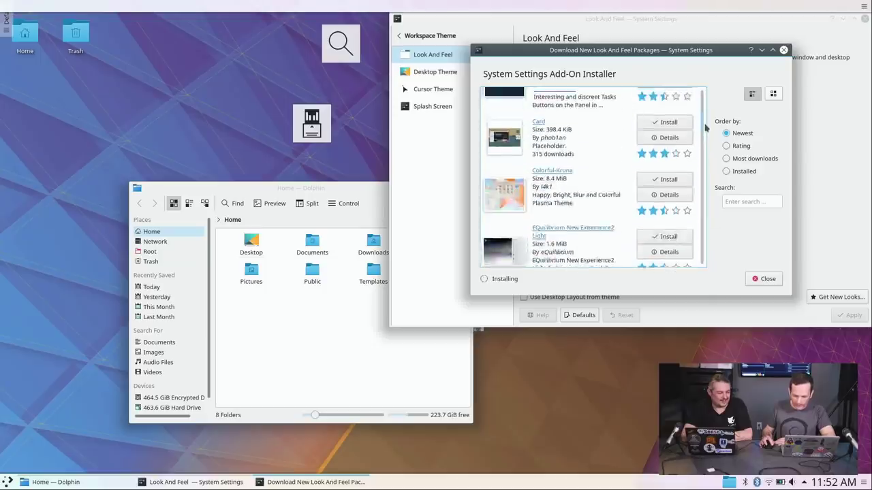
pyautogui.scroll(-10, 697, 136)
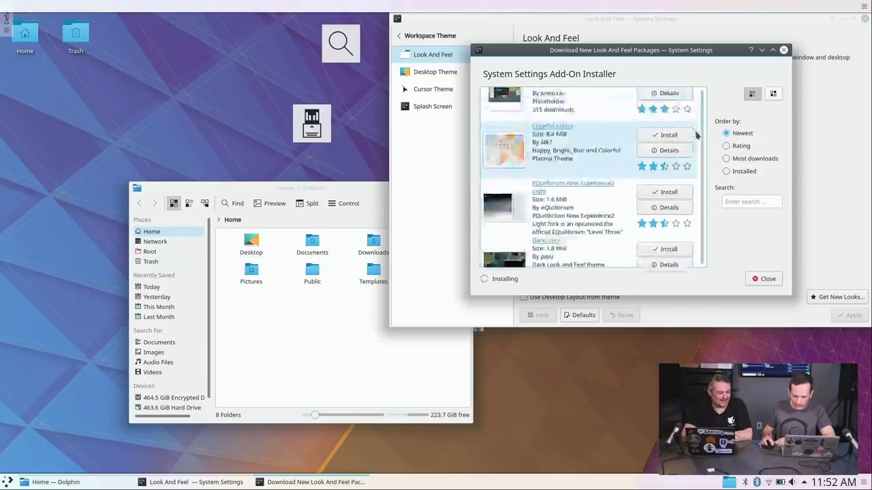
pyautogui.scroll(2, 700, 193)
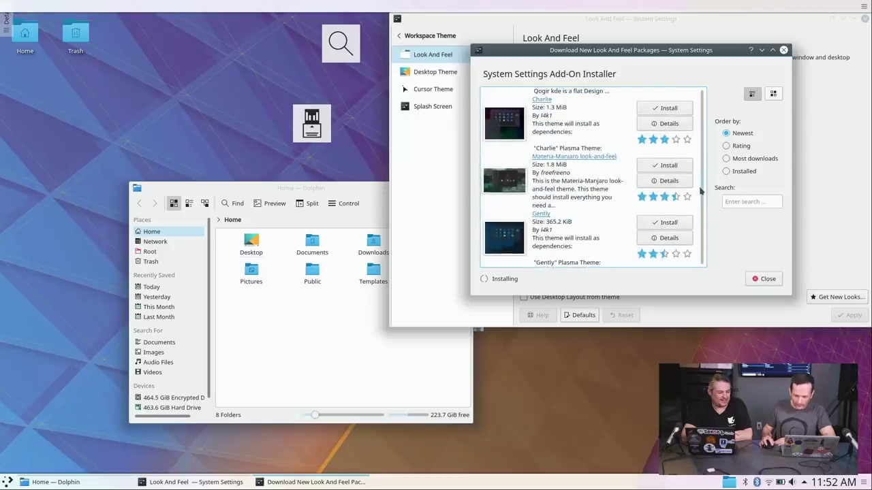
pyautogui.scroll(-1, 645, 189)
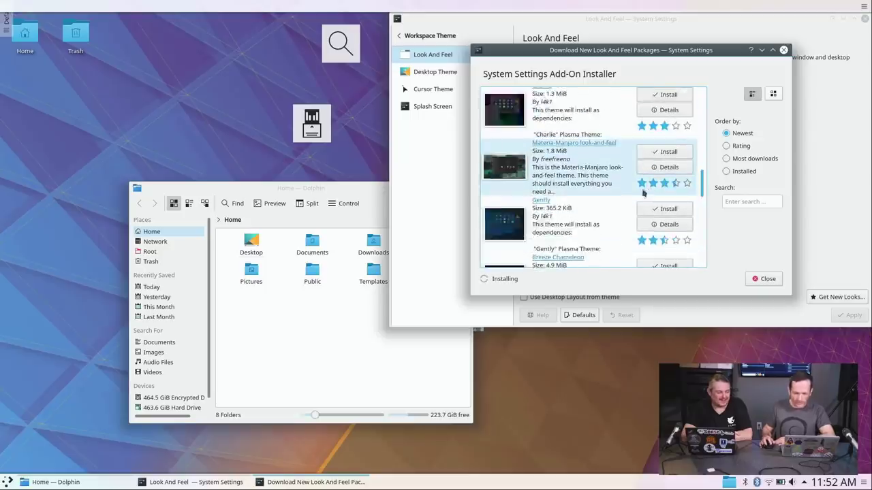
pyautogui.scroll(2, 651, 184)
pyautogui.scroll(3, 655, 181)
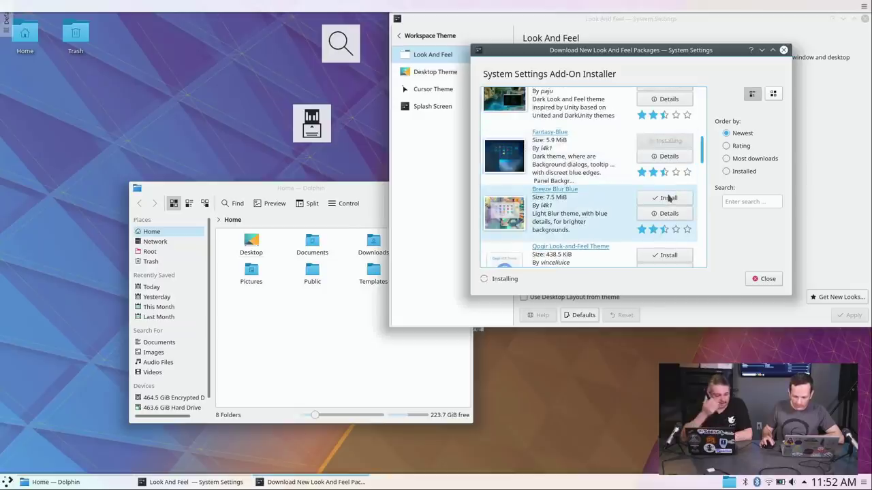
pyautogui.click(670, 198)
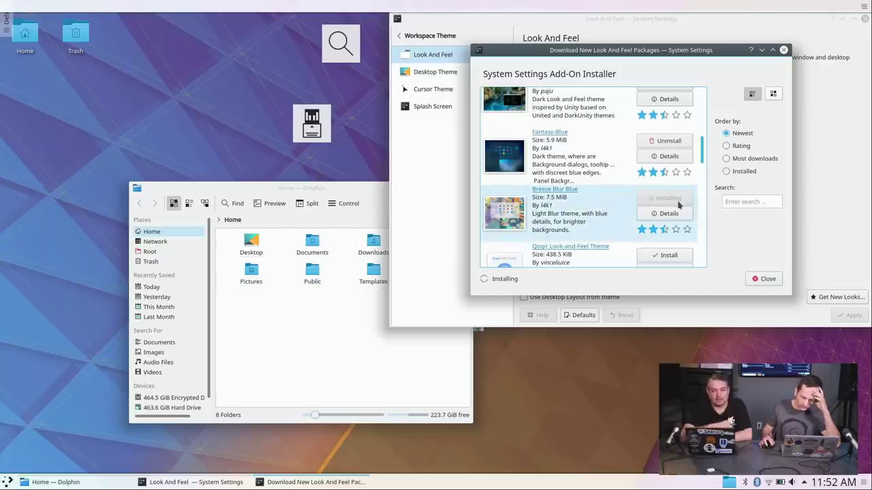
pyautogui.scroll(-1, 685, 175)
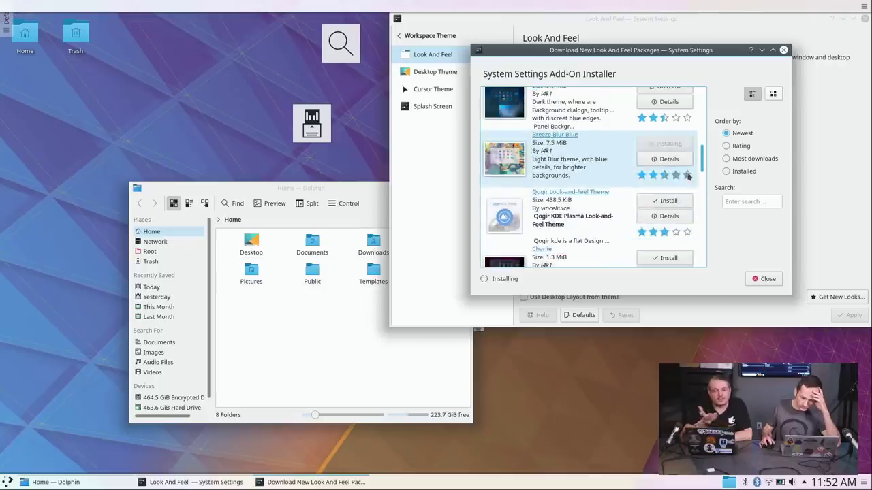
# Close the add-on installer and apply the Fantasy Blue look and feel to the workspace
pyautogui.click(764, 278)
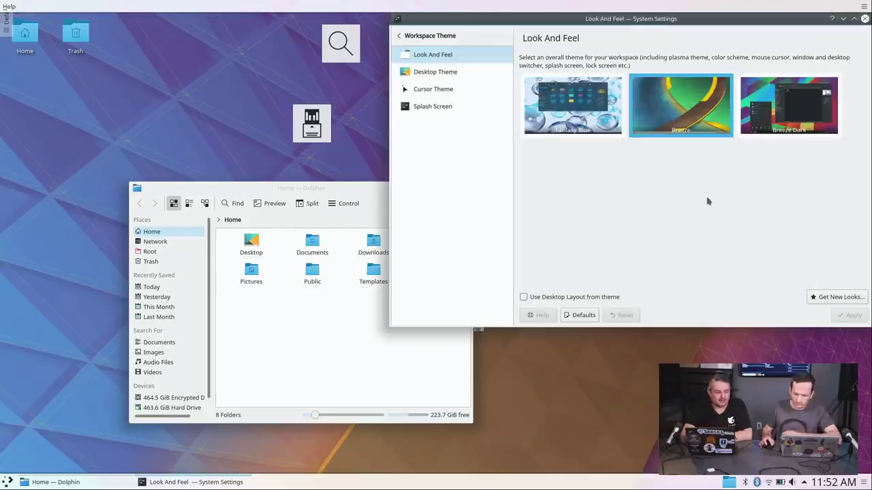
pyautogui.click(603, 130)
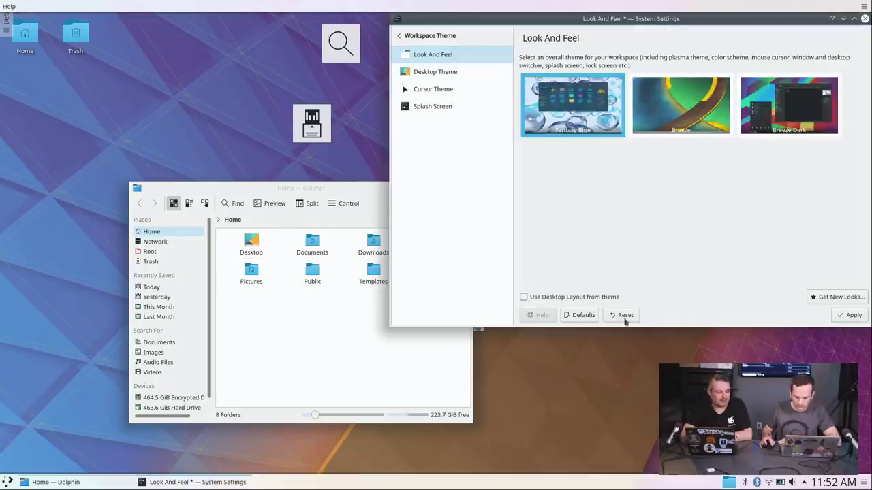
pyautogui.click(855, 315)
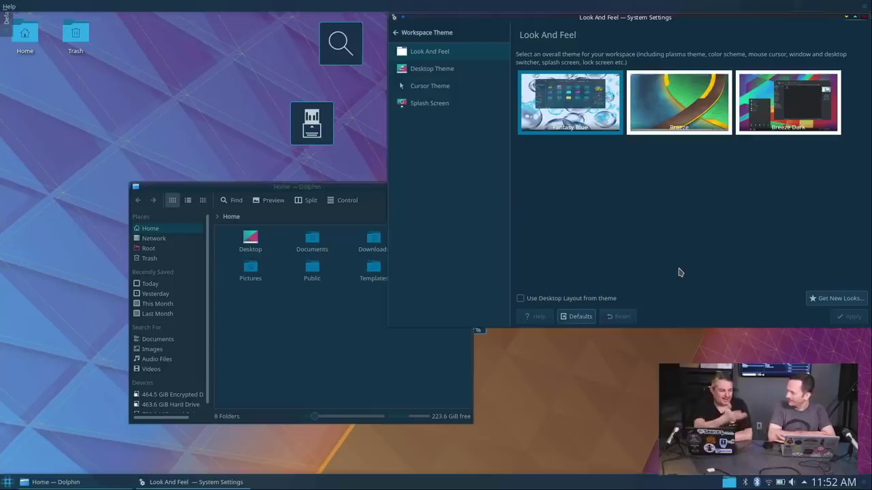
# Move the System Settings and Dolphin windows around the desktop to show the new theme, and close both
pyautogui.moveTo(748, 18); pyautogui.dragTo(670, 74)
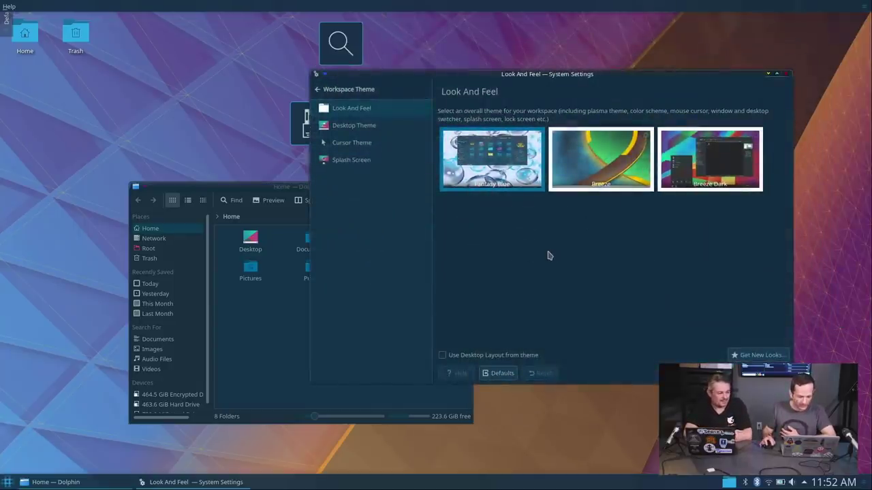
pyautogui.moveTo(278, 190); pyautogui.dragTo(255, 204)
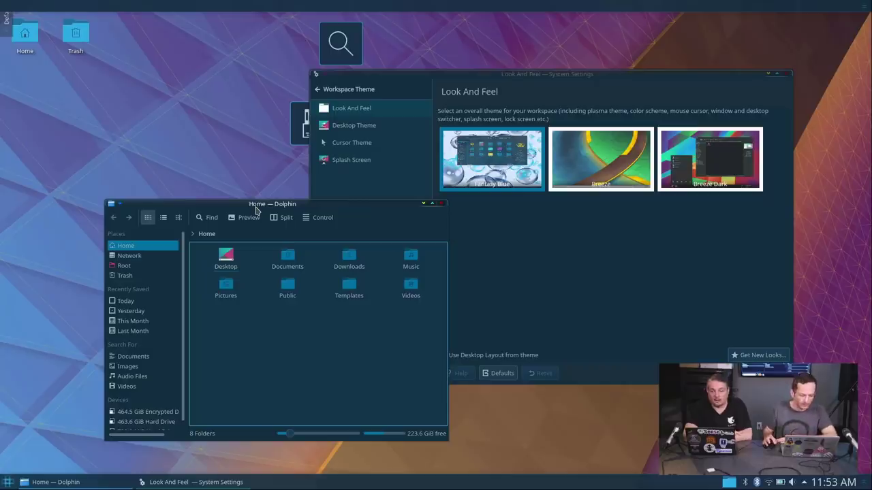
pyautogui.moveTo(256, 209); pyautogui.dragTo(256, 174)
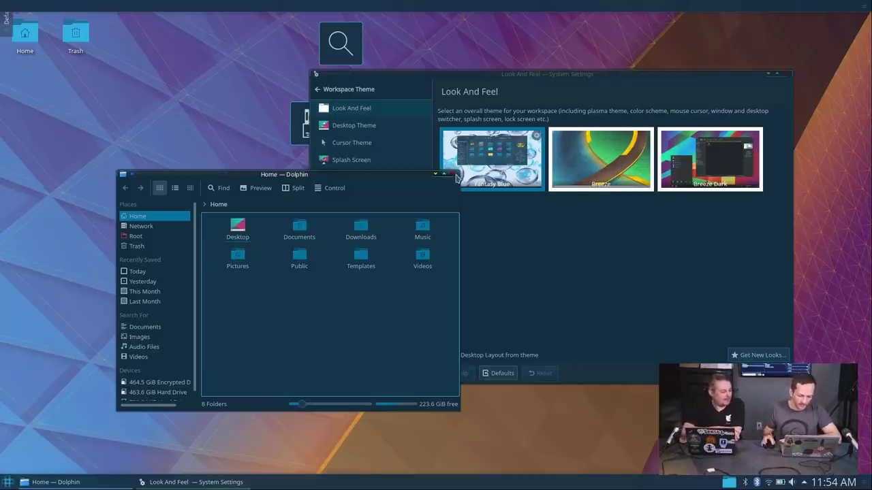
pyautogui.click(453, 176)
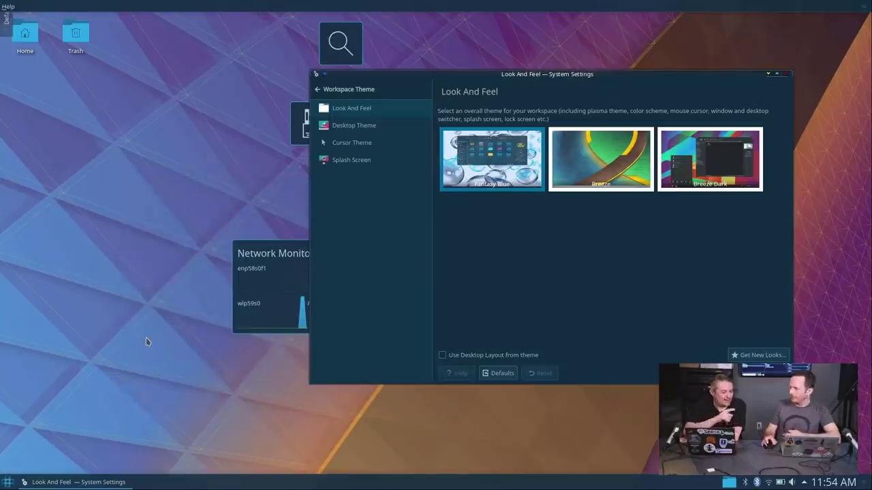
pyautogui.click(786, 74)
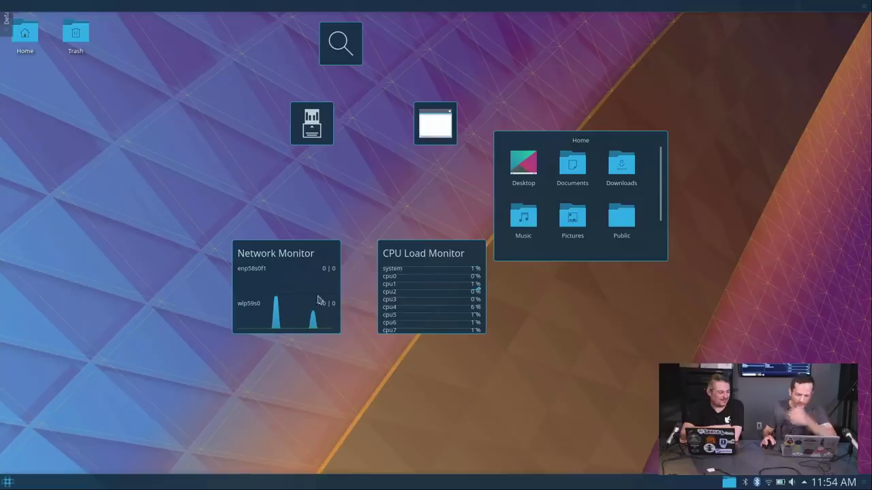
# Log out of the Plasma session through the application launcher
pyautogui.click(9, 482)
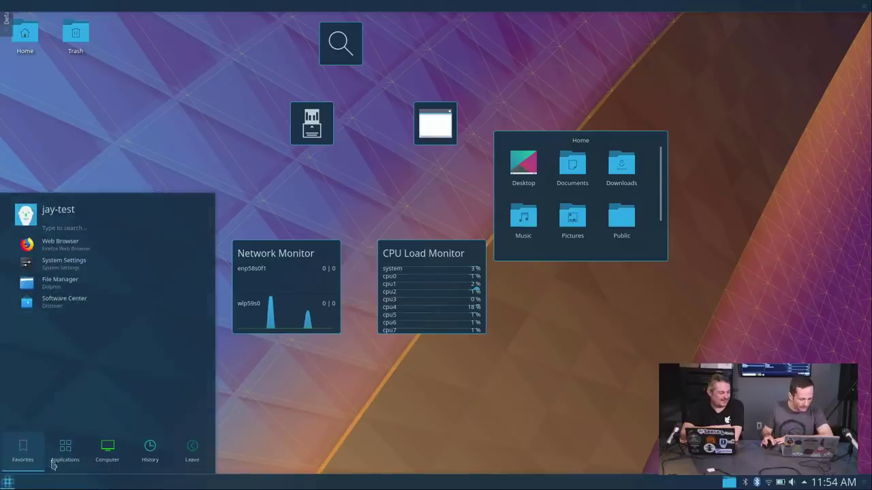
pyautogui.click(192, 448)
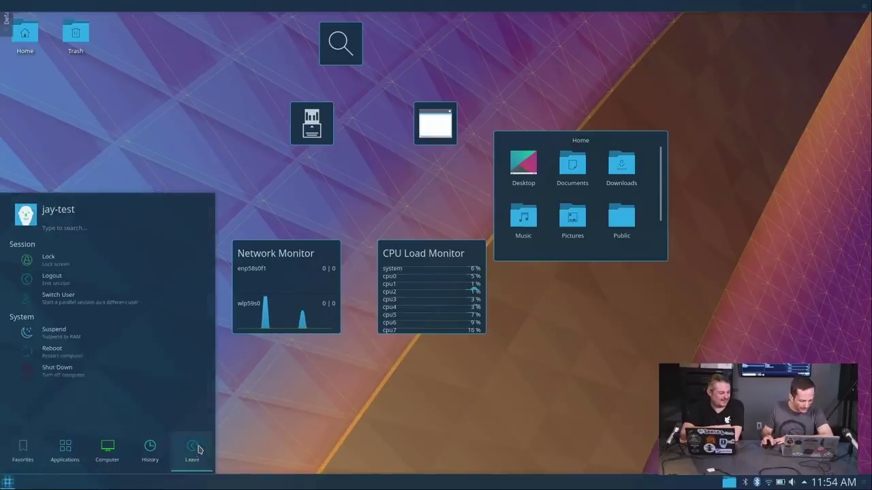
pyautogui.click(99, 283)
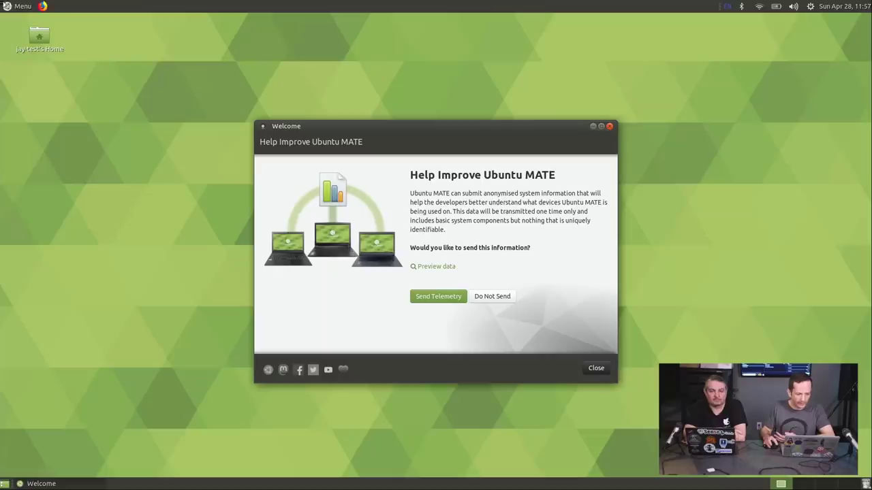
# View the MATE applications menu, close it, and cycle through the workspaces back to the first one
pyautogui.click(16, 6)
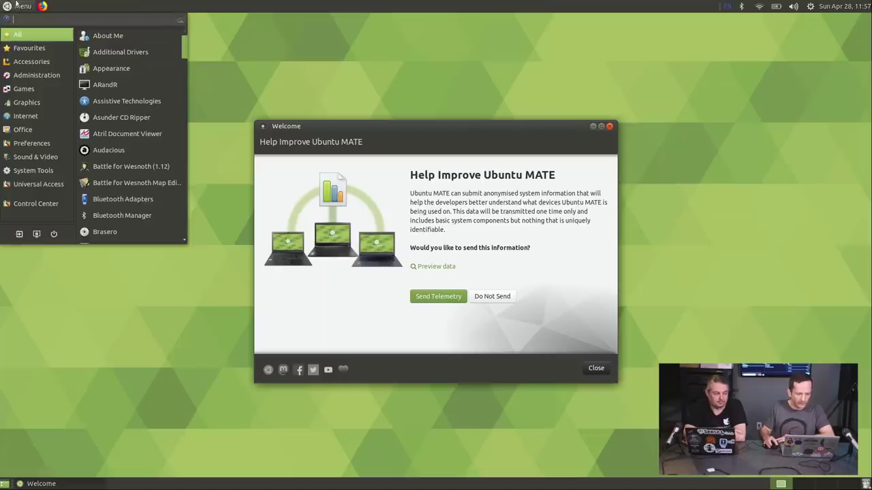
pyautogui.click(91, 451)
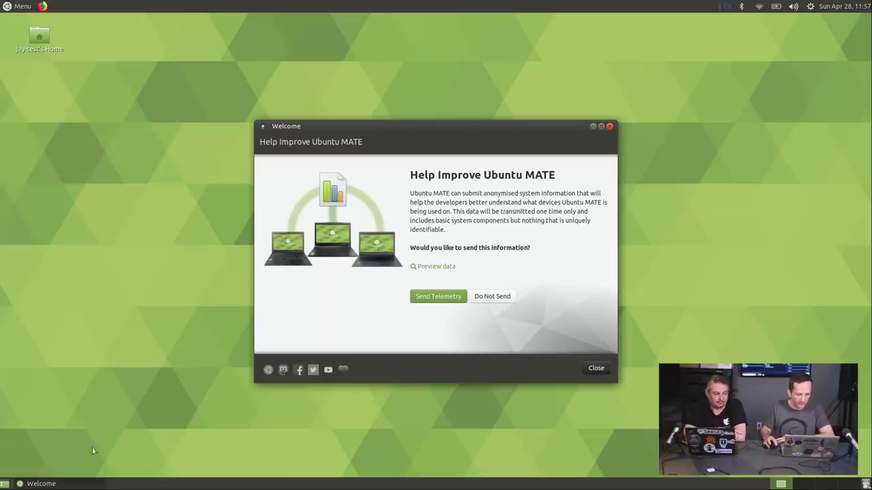
pyautogui.click(815, 483)
pyautogui.scroll(-2, 823, 485)
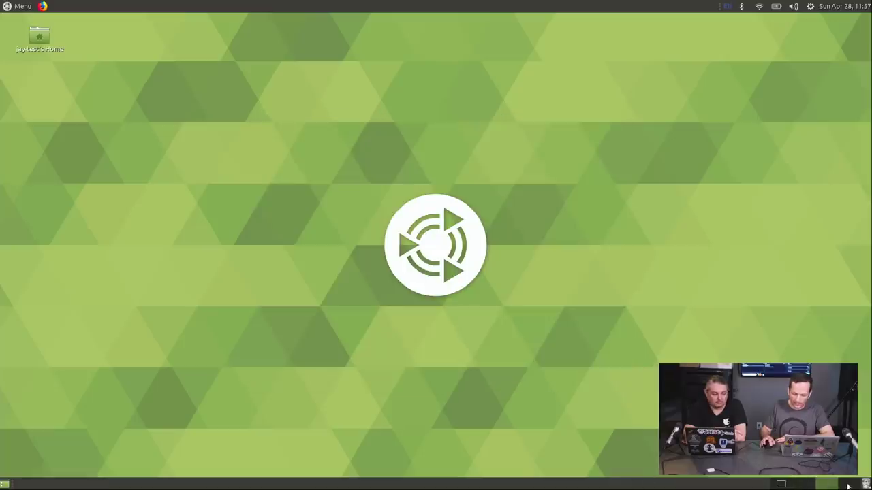
pyautogui.scroll(3, 823, 486)
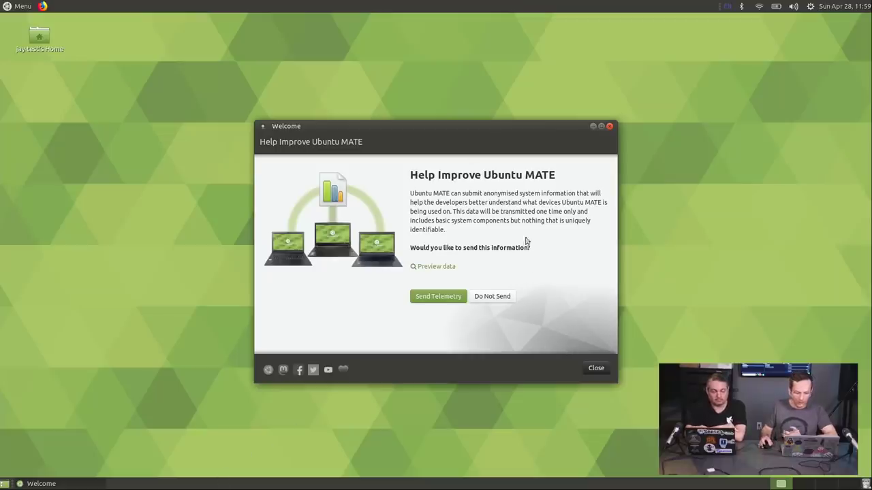
# Decline sending telemetry in the Ubuntu MATE Welcome window and open its Software section
pyautogui.moveTo(395, 131); pyautogui.dragTo(384, 125)
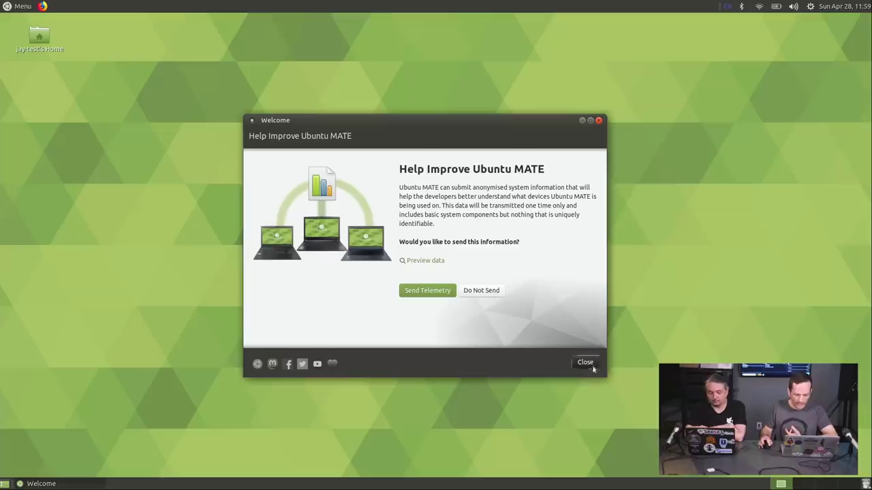
pyautogui.click(489, 293)
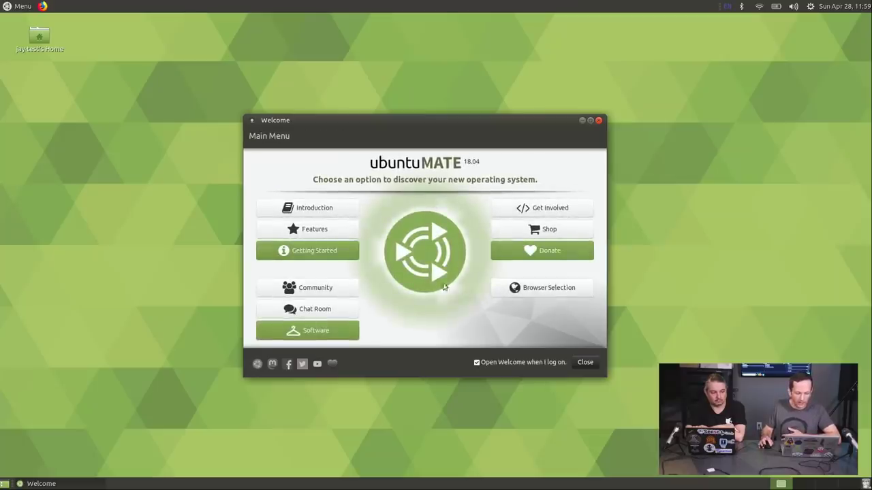
pyautogui.click(349, 331)
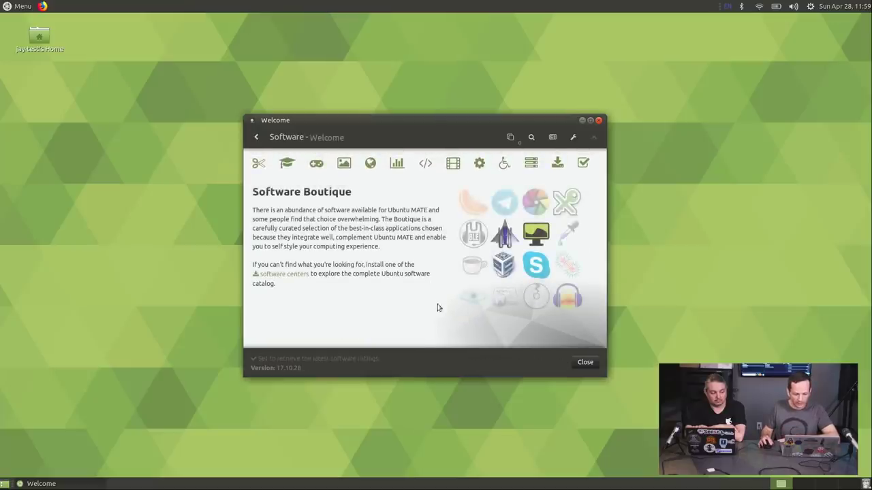
# Browse the Internet and Games categories of the Software Boutique and queue Minecraft for installation
pyautogui.click(370, 163)
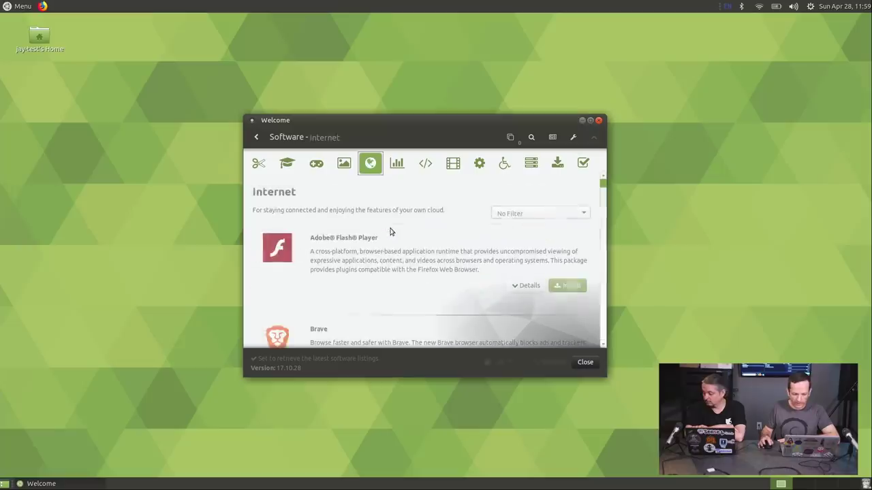
pyautogui.click(316, 163)
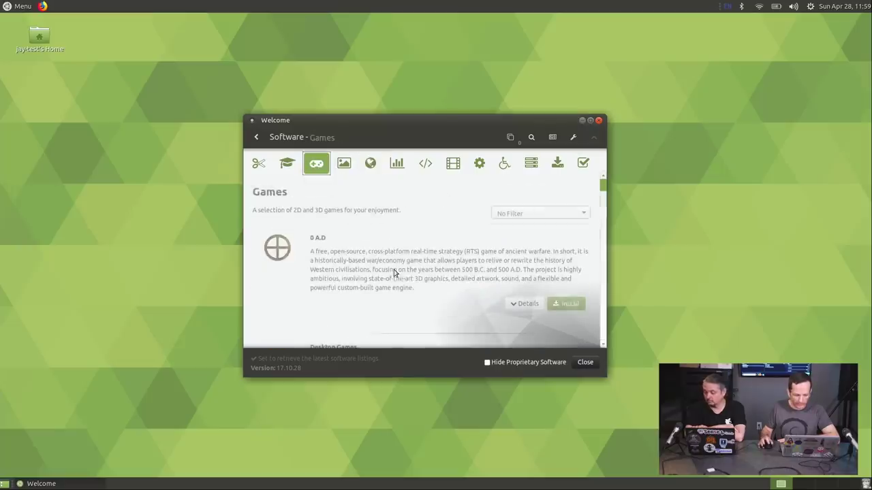
pyautogui.moveTo(604, 188); pyautogui.dragTo(615, 251)
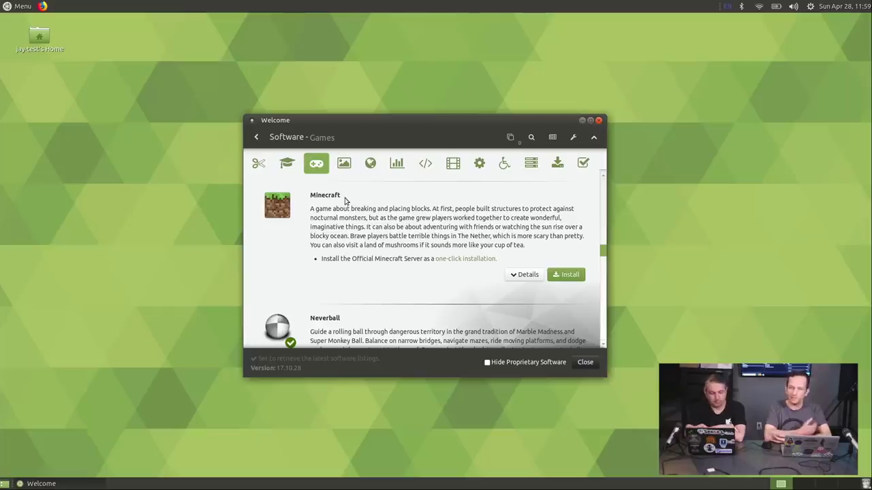
pyautogui.click(567, 276)
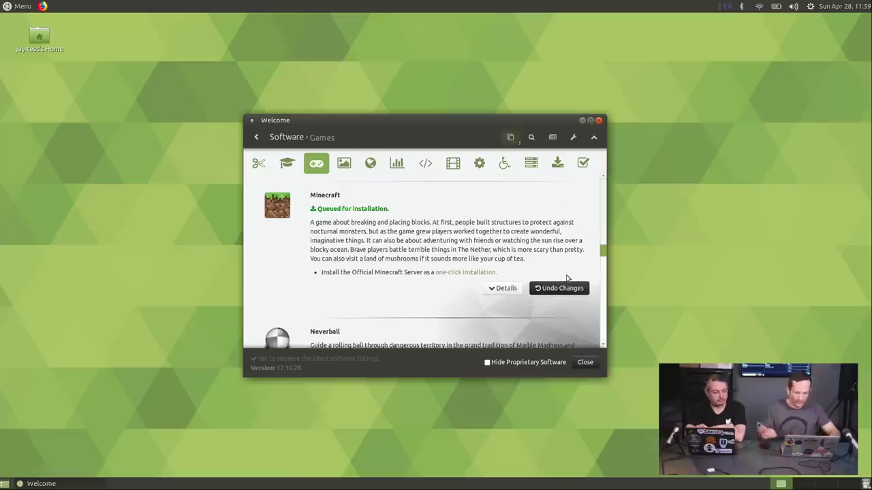
# Apply the queued Minecraft installation from the Bulk Queue and authenticate with the account password
pyautogui.click(511, 138)
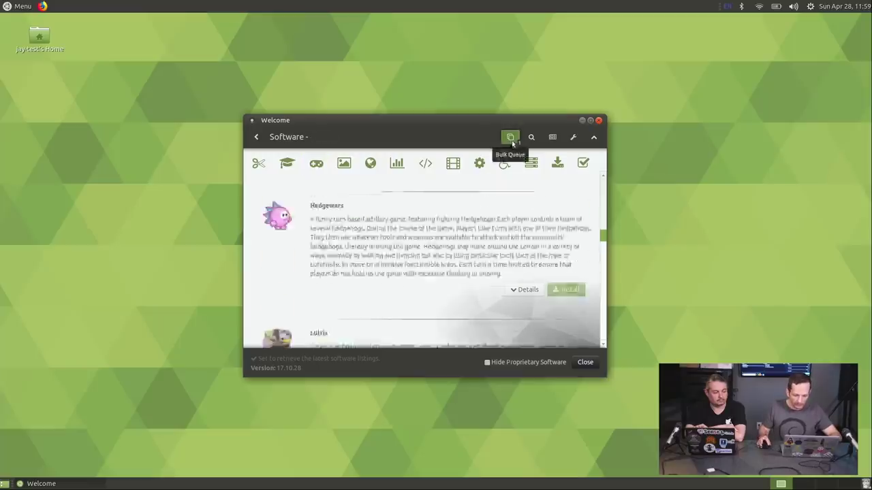
pyautogui.click(545, 242)
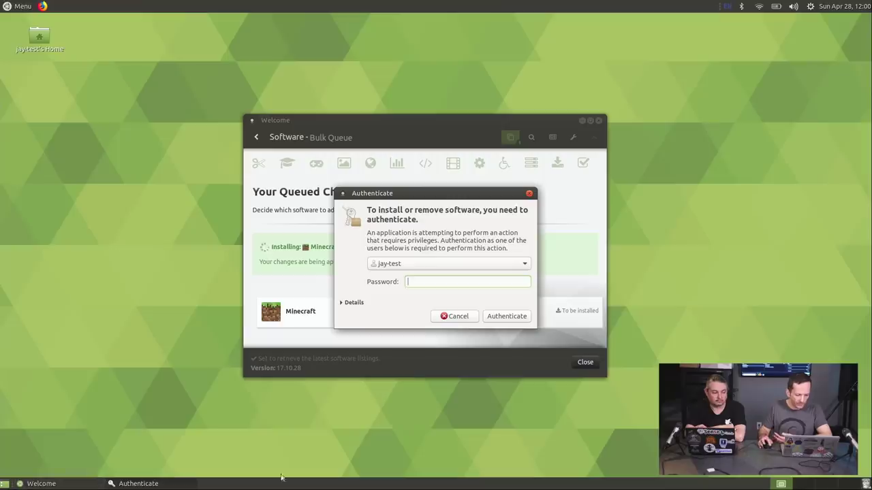
pyautogui.click(519, 279)
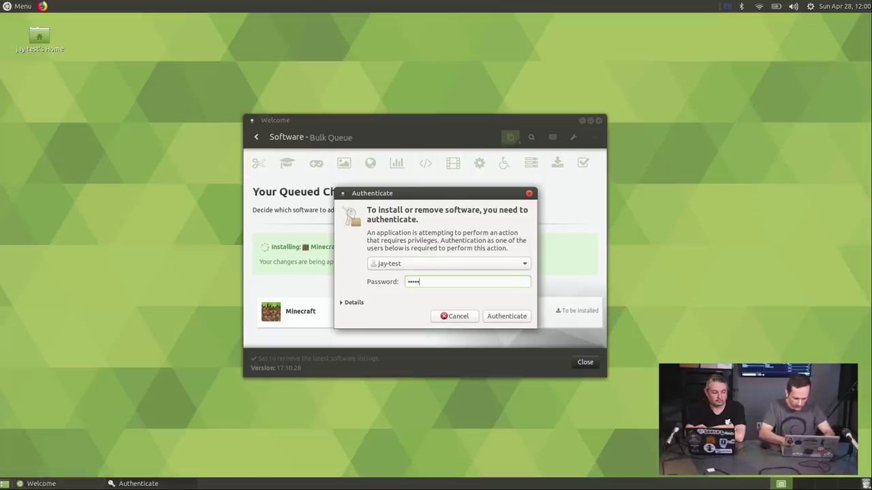
pyautogui.press('Return')
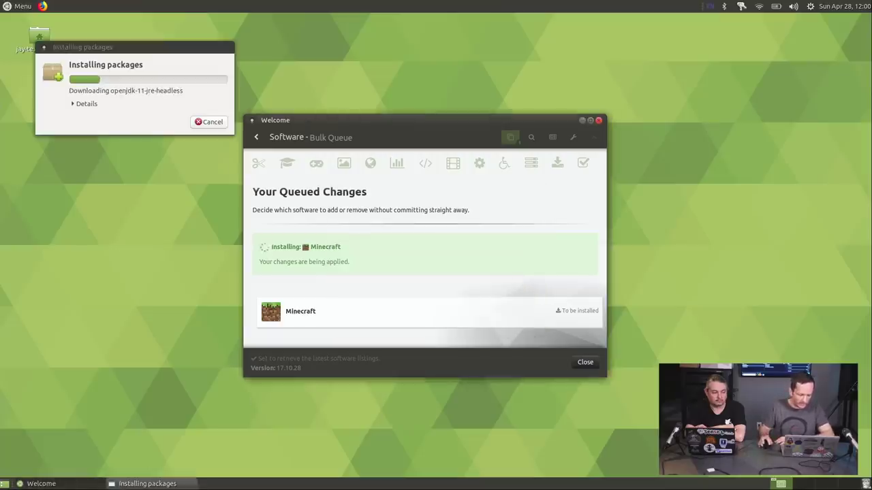
pyautogui.click(19, 5)
pyautogui.click(19, 5)
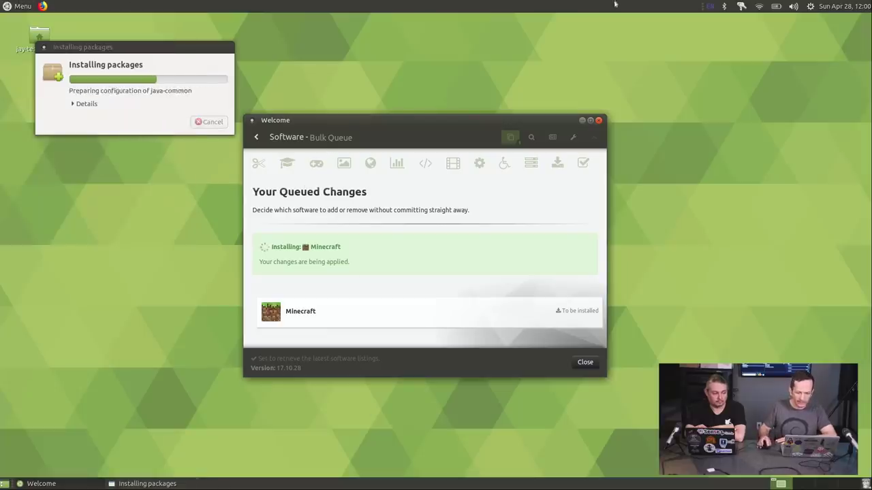
# Add the Weather Report applet to the top panel
pyautogui.rightClick(472, 8)
pyautogui.click(481, 18)
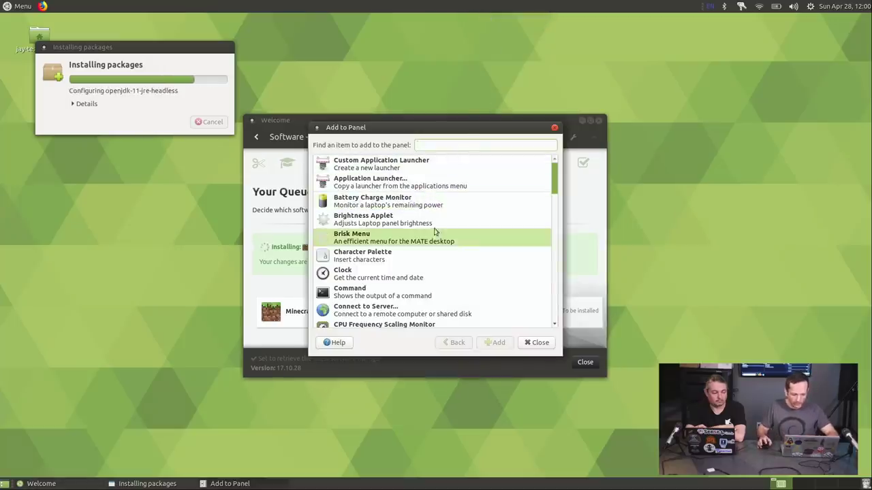
pyautogui.scroll(-8, 441, 230)
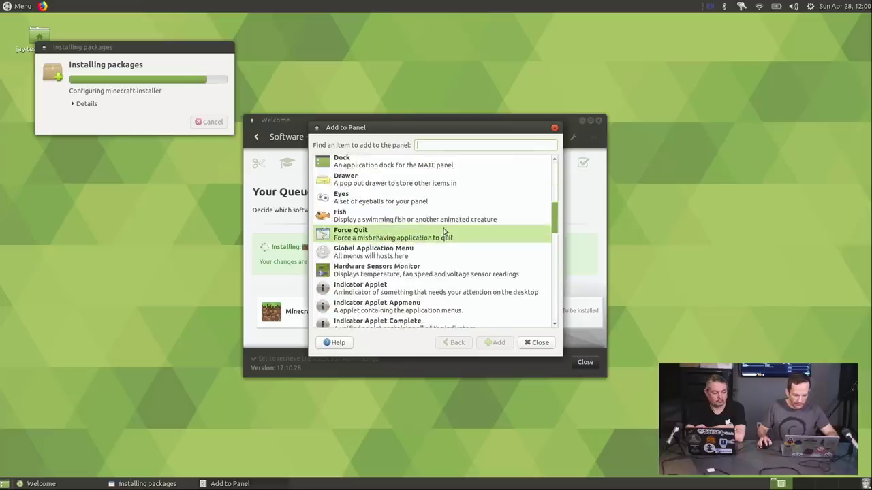
pyautogui.scroll(-8, 444, 233)
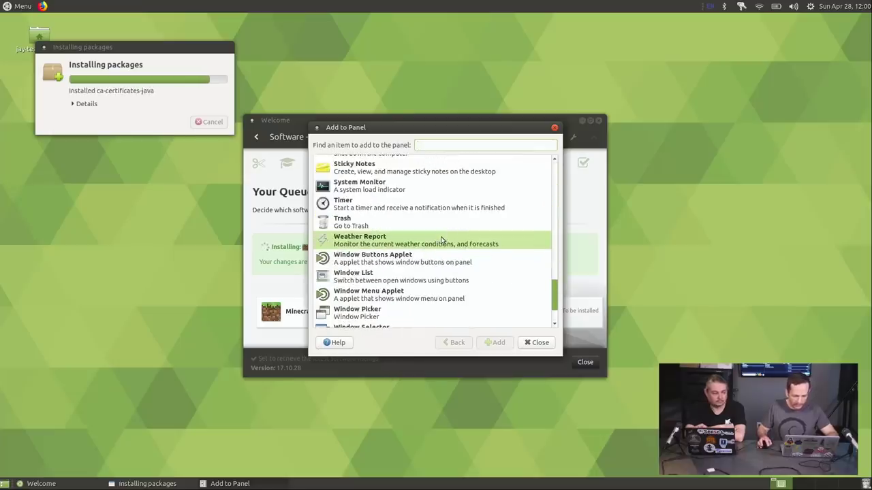
pyautogui.click(441, 240)
pyautogui.click(493, 343)
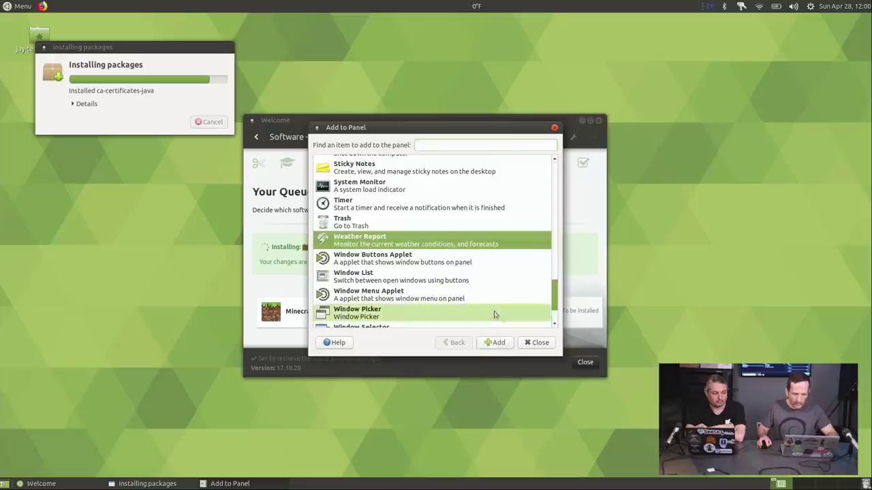
# Set the panel weather applet's location to Detroit City Airport by searching for "detr" in its preferences
pyautogui.rightClick(479, 5)
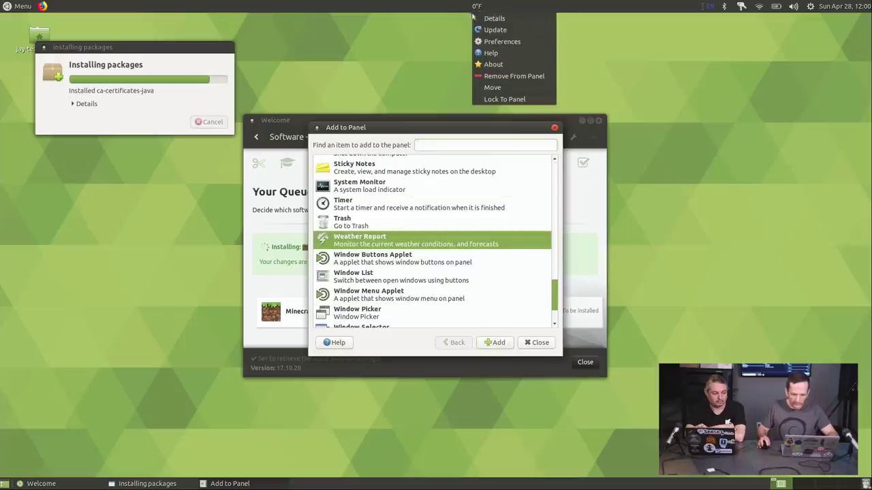
pyautogui.click(493, 41)
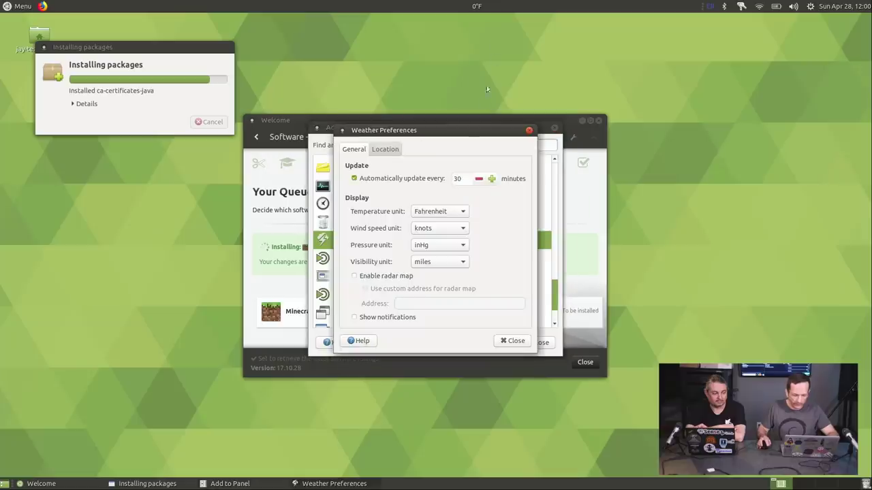
pyautogui.click(385, 150)
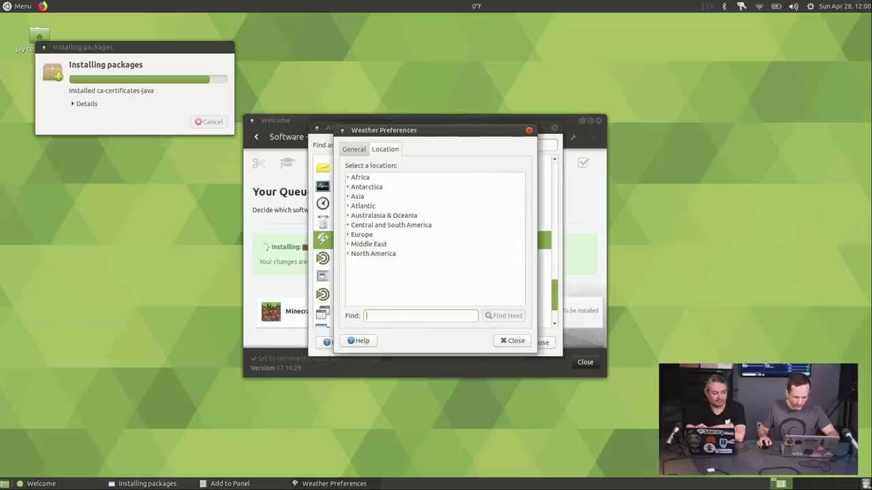
pyautogui.write('detr')
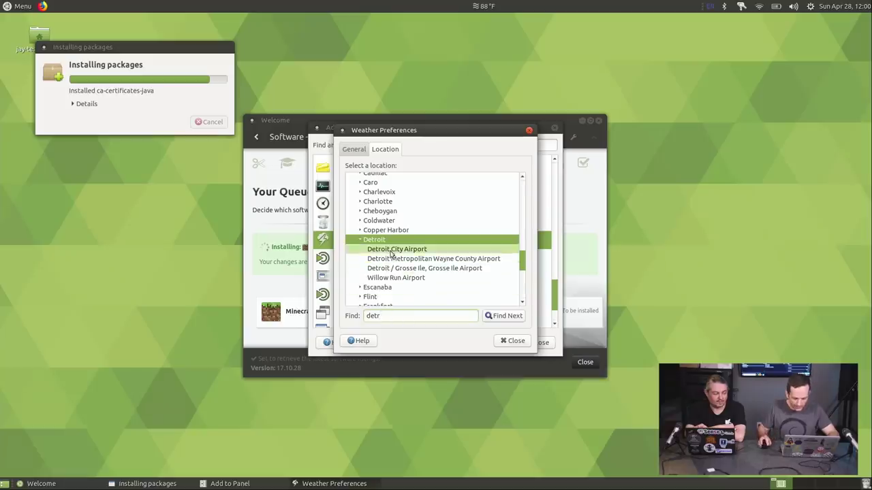
pyautogui.click(392, 250)
pyautogui.click(512, 341)
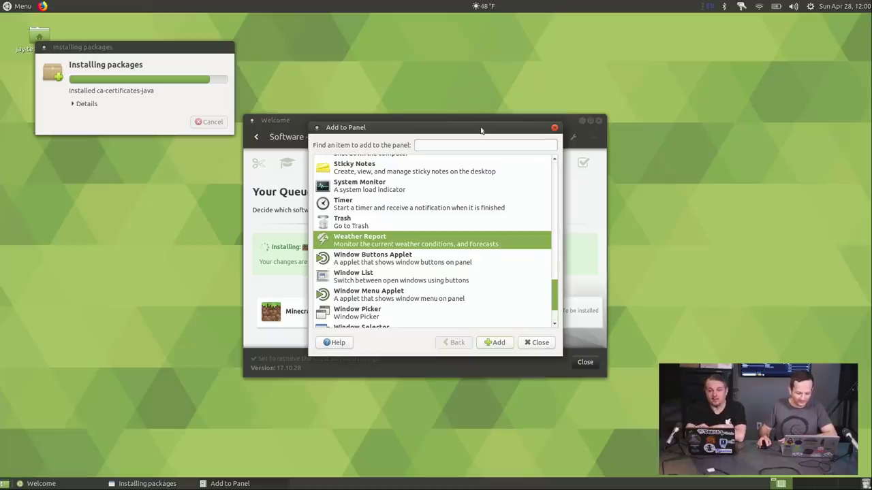
# Look through the remaining applets available for the panel and close the Add to Panel window
pyautogui.moveTo(481, 130); pyautogui.dragTo(543, 69)
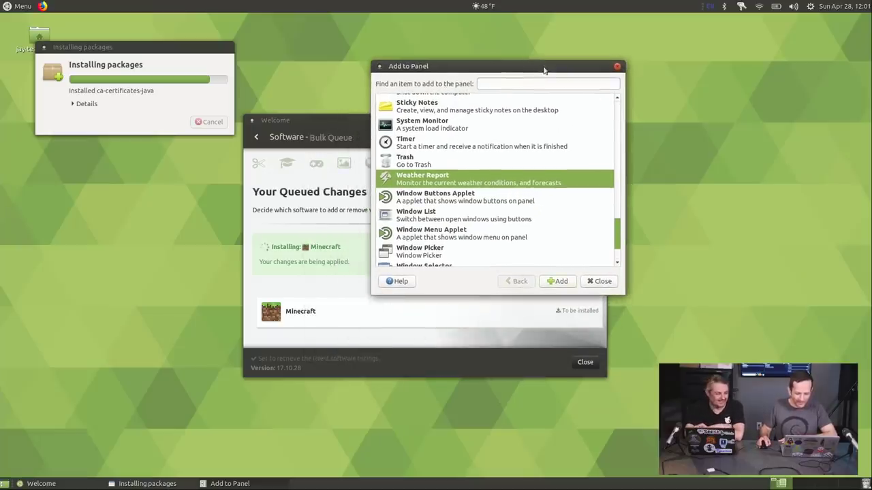
pyautogui.click(535, 182)
pyautogui.scroll(2, 535, 182)
pyautogui.scroll(-3, 535, 182)
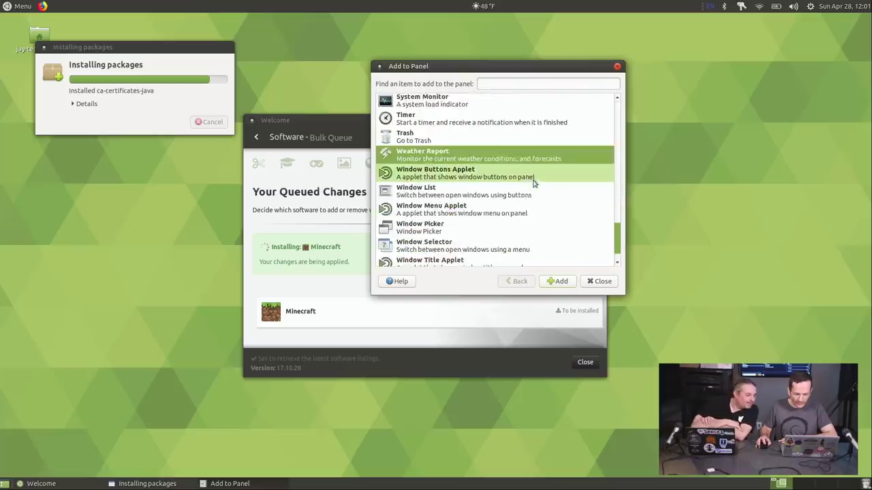
pyautogui.scroll(-1, 534, 183)
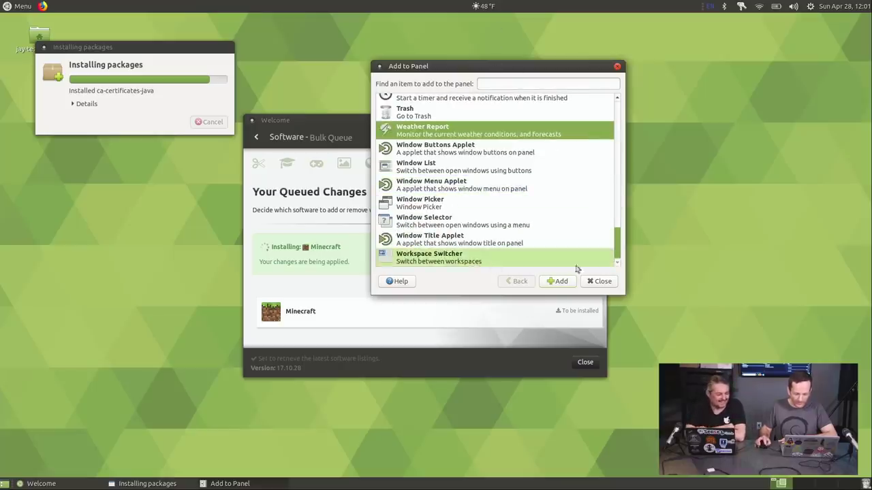
pyautogui.click(600, 281)
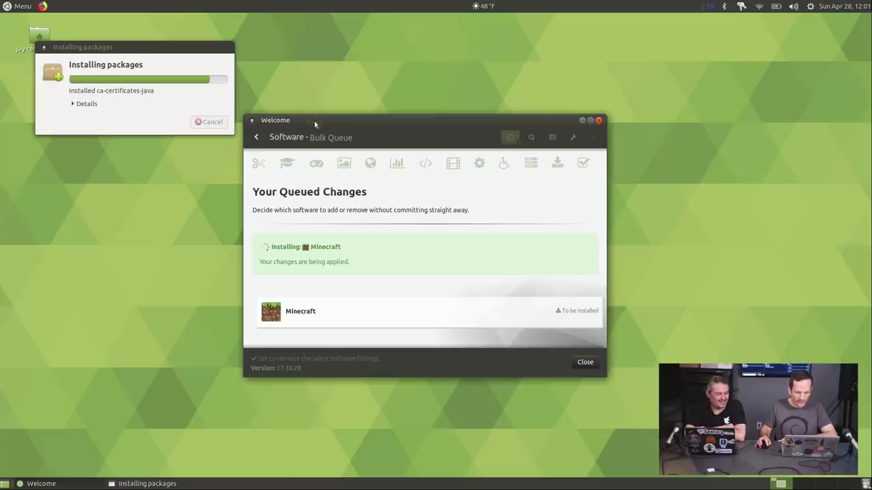
pyautogui.moveTo(315, 123); pyautogui.dragTo(323, 124)
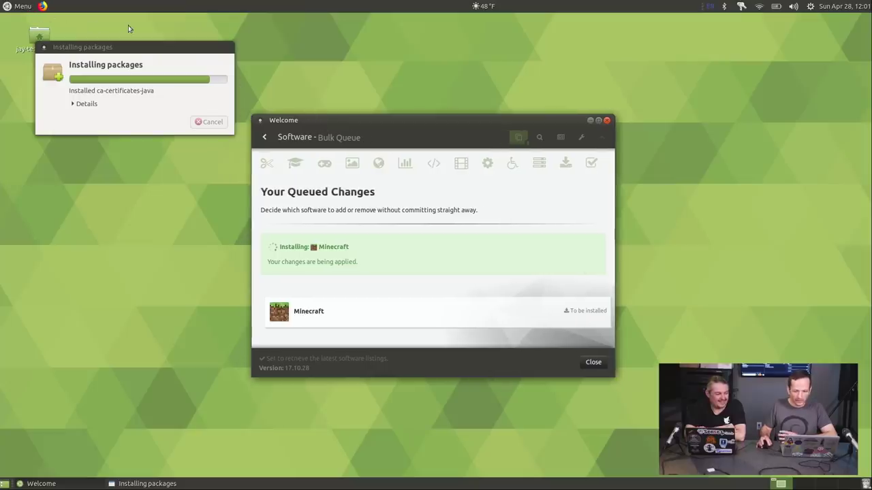
# Find MATE Tweak by searching the applications menu for "mate", launch it, and move its window slightly upward
pyautogui.click(15, 7)
pyautogui.write('mate')
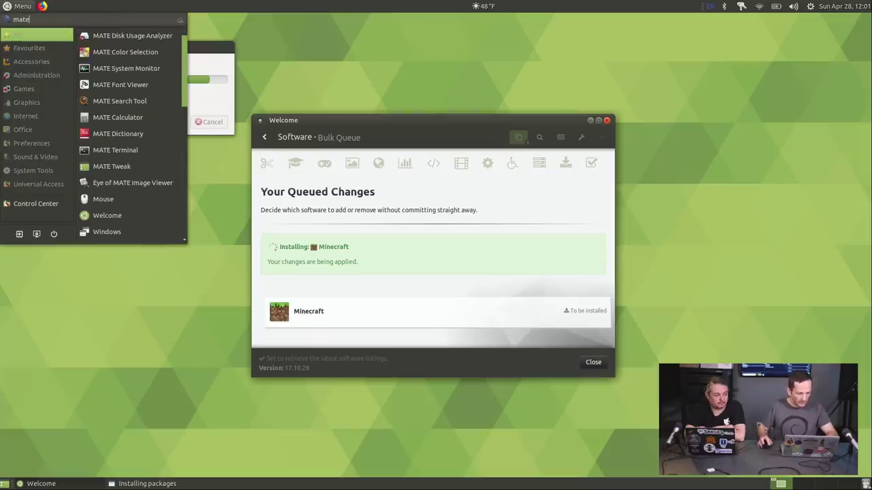
pyautogui.press('Down')
pyautogui.press('Down')
pyautogui.press('Down')
pyautogui.press('Down')
pyautogui.press('Down')
pyautogui.press('Down')
pyautogui.press('Down')
pyautogui.press('Down')
pyautogui.press('Down')
pyautogui.press('Return')
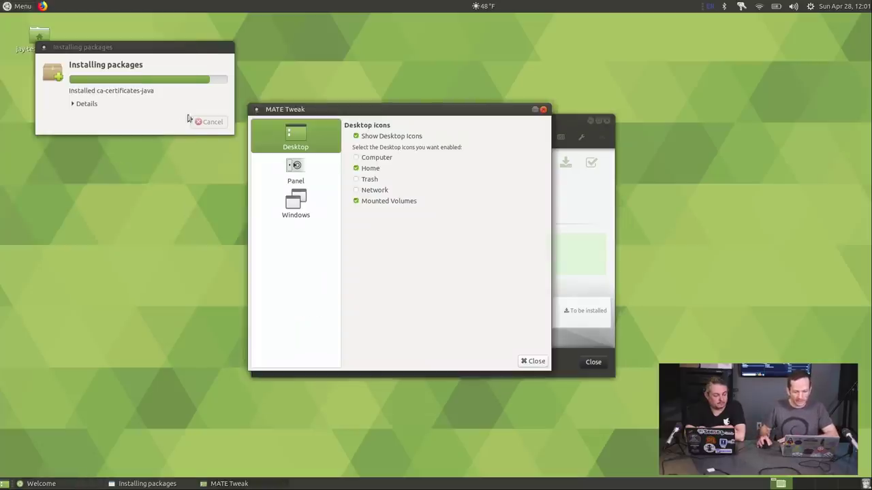
pyautogui.moveTo(327, 112); pyautogui.dragTo(359, 90)
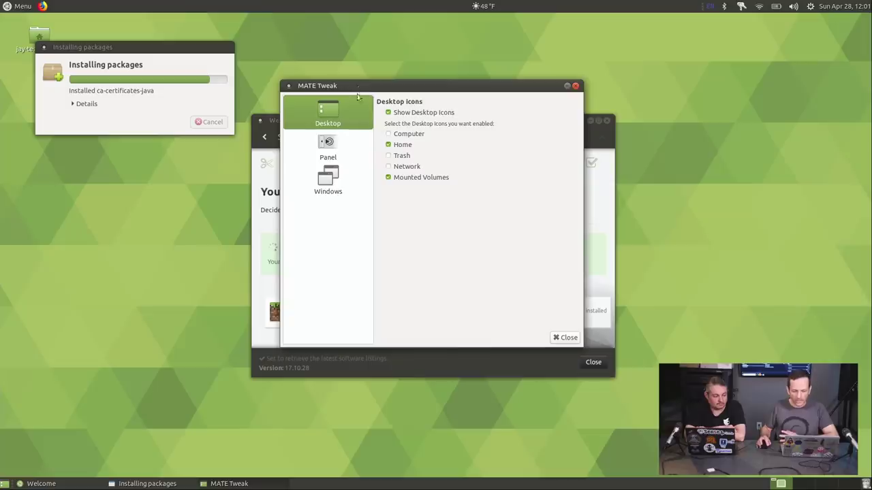
# Try out the Computer and Network desktop icons in MATE Tweak, and disable all individual icons, including Home and Mounted Volumes
pyautogui.click(342, 150)
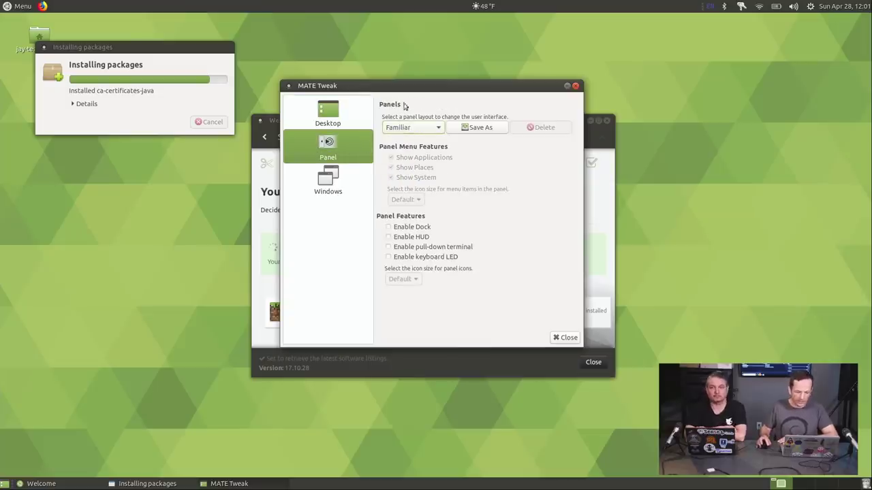
pyautogui.click(361, 127)
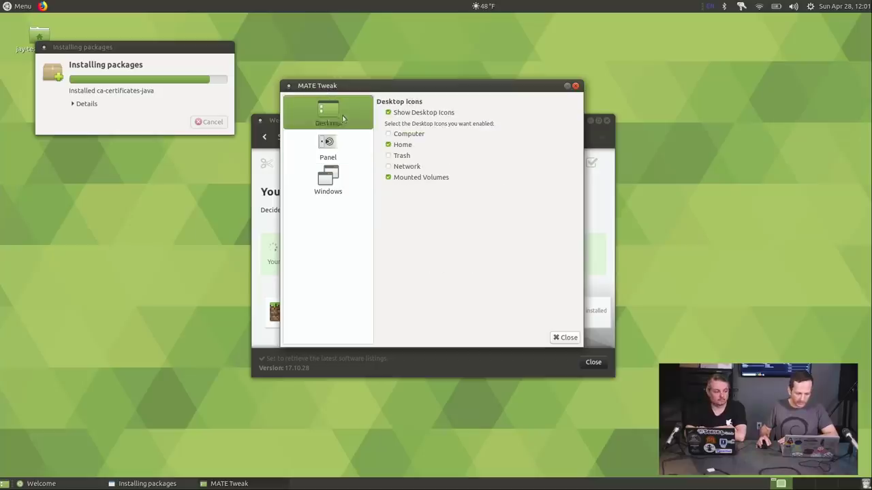
pyautogui.click(390, 135)
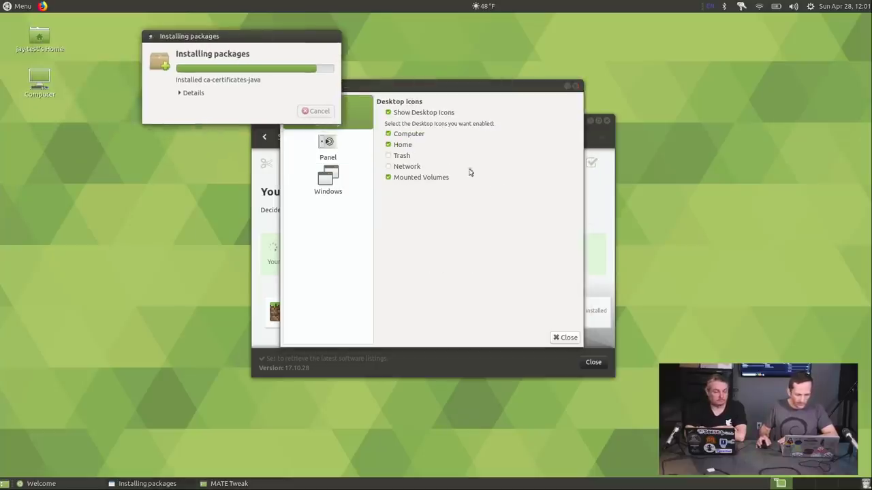
pyautogui.click(396, 166)
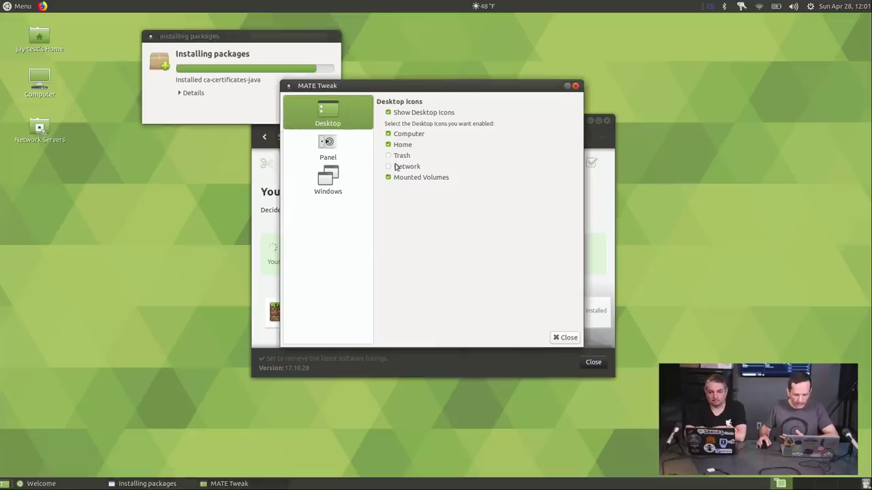
pyautogui.click(402, 177)
pyautogui.click(399, 144)
pyautogui.click(397, 134)
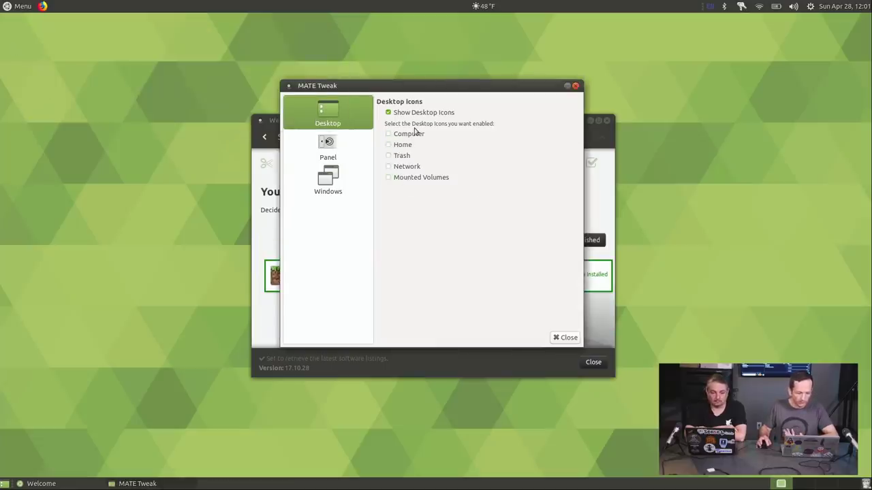
# Review MATE Tweak's window settings and try switching the panel layout to Redmond, accepting the replacement of the current configuration
pyautogui.click(346, 187)
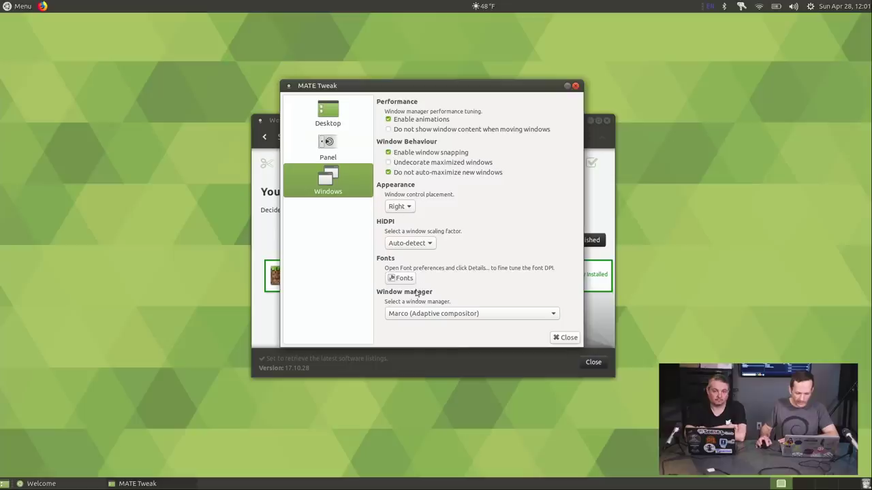
pyautogui.click(350, 145)
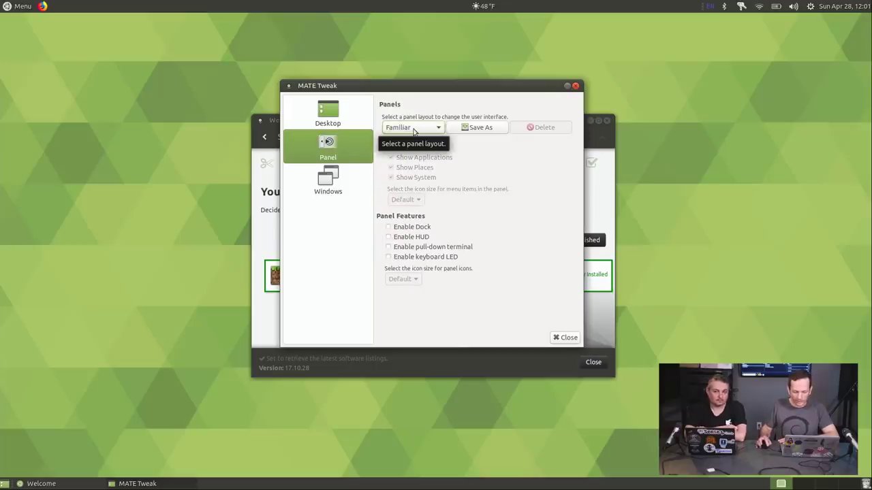
pyautogui.click(414, 130)
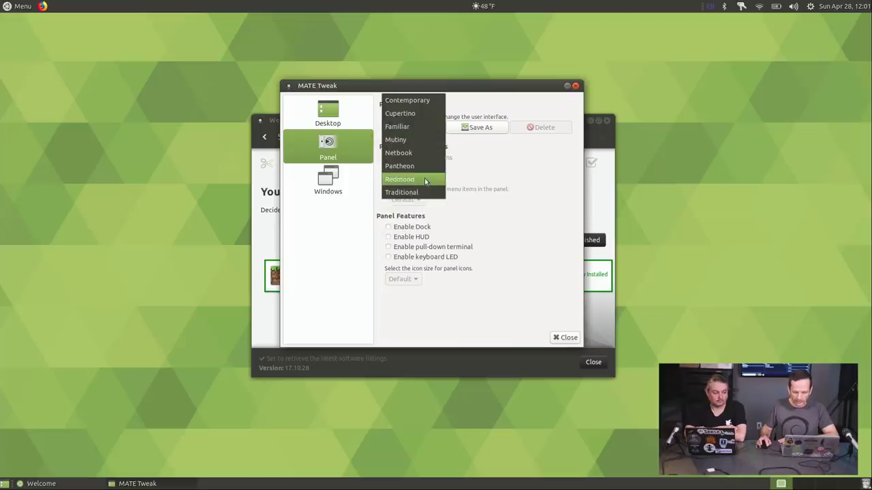
pyautogui.click(399, 179)
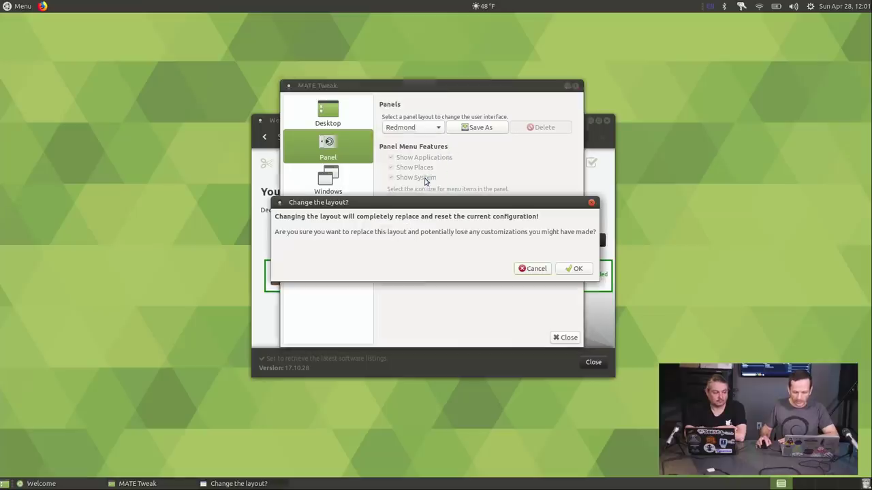
pyautogui.click(575, 269)
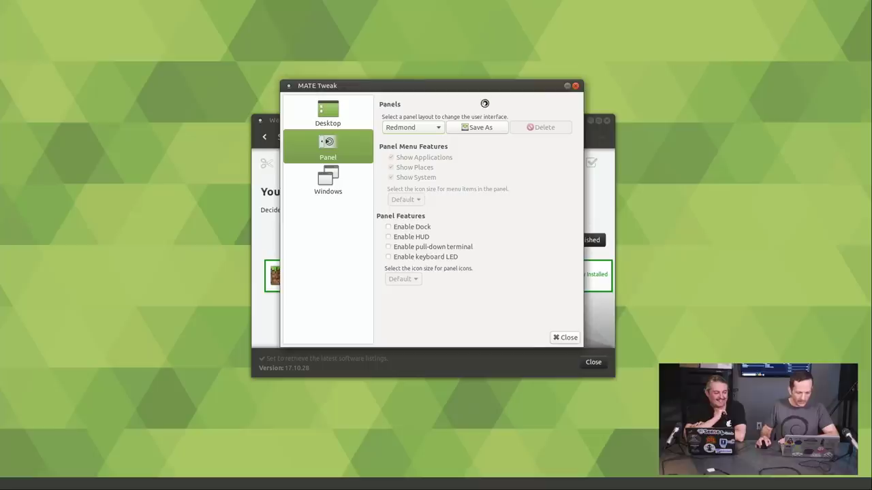
# Switch the panel layout back to Familiar and accept the configuration reset
pyautogui.click(434, 129)
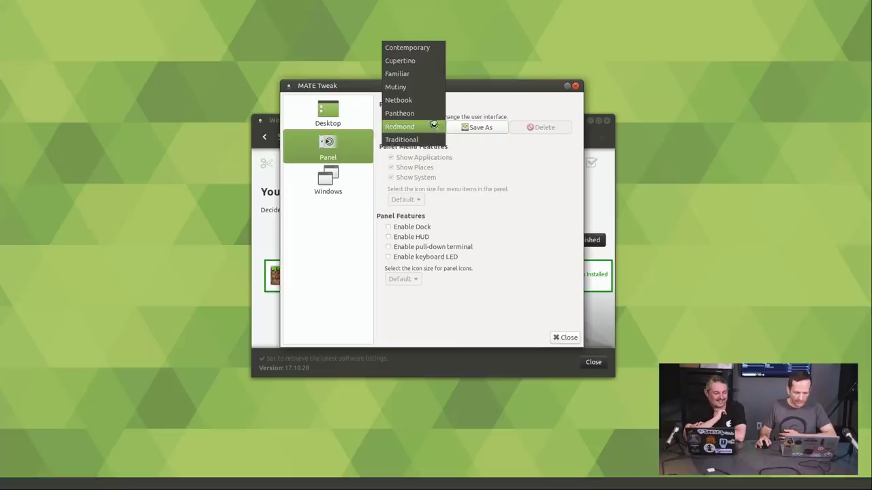
pyautogui.click(430, 78)
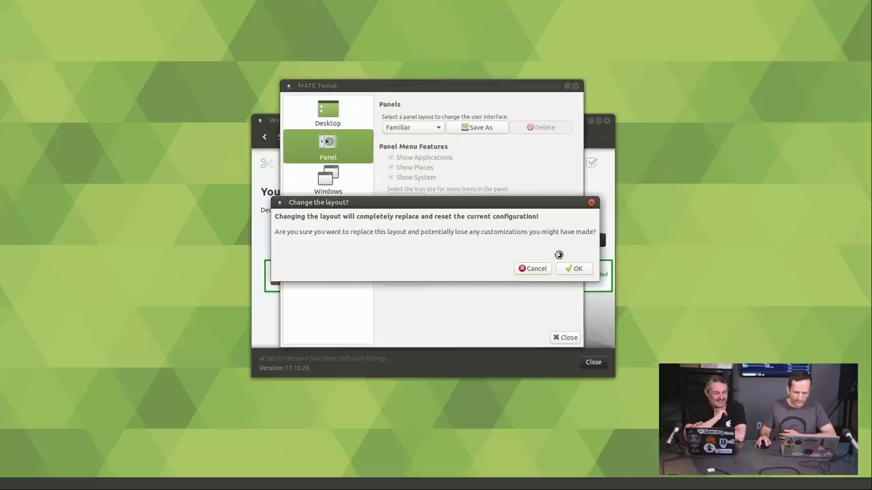
pyautogui.click(573, 273)
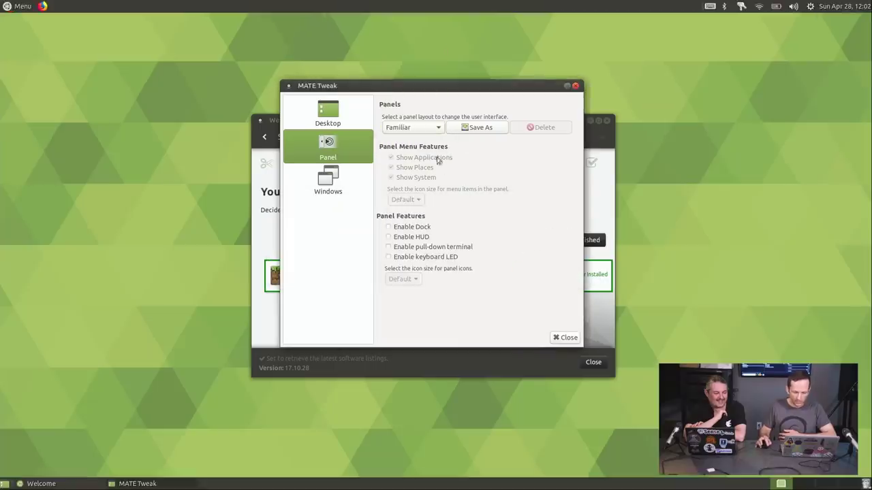
# Reapply the Redmond panel layout, and view its applications menu before closing it
pyautogui.click(413, 131)
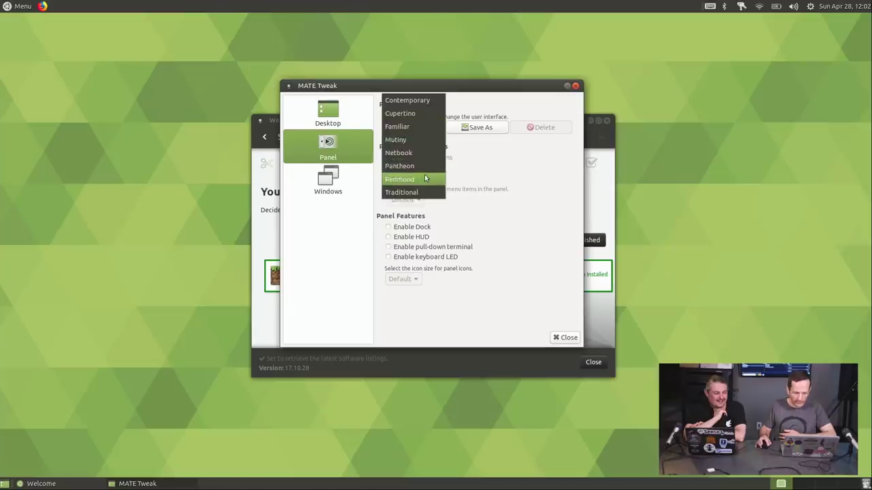
pyautogui.click(413, 181)
pyautogui.click(584, 273)
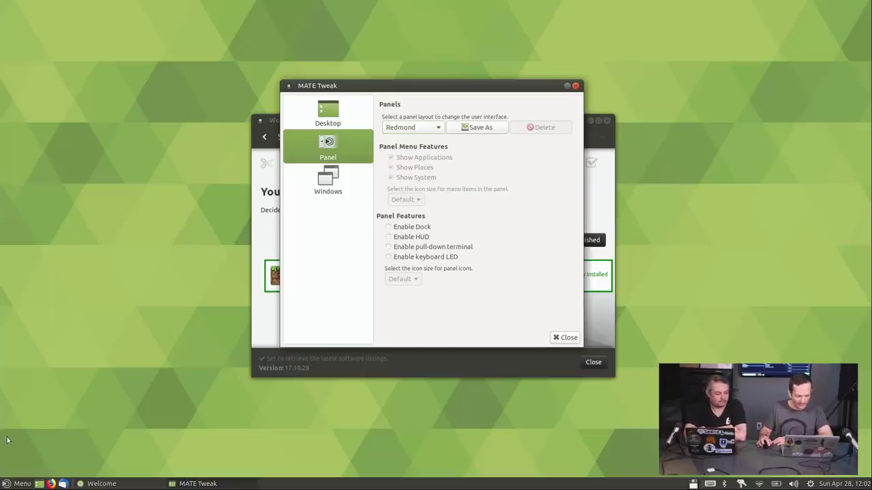
pyautogui.click(13, 484)
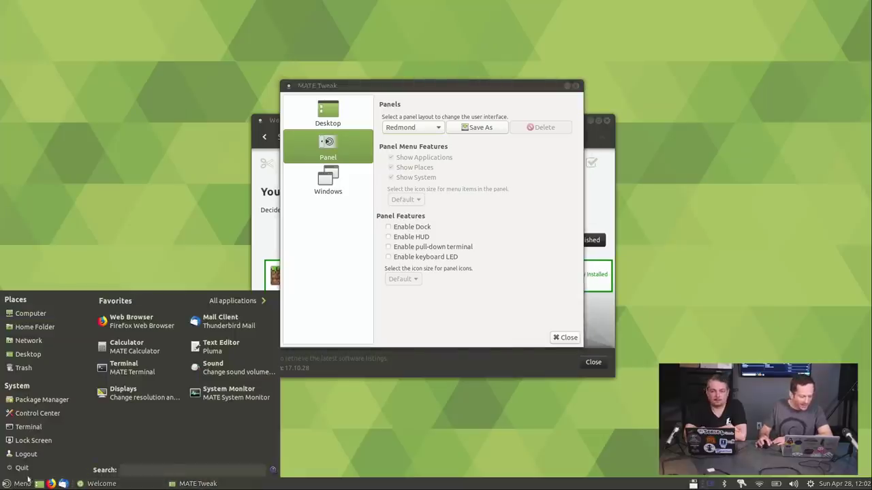
pyautogui.press('Escape')
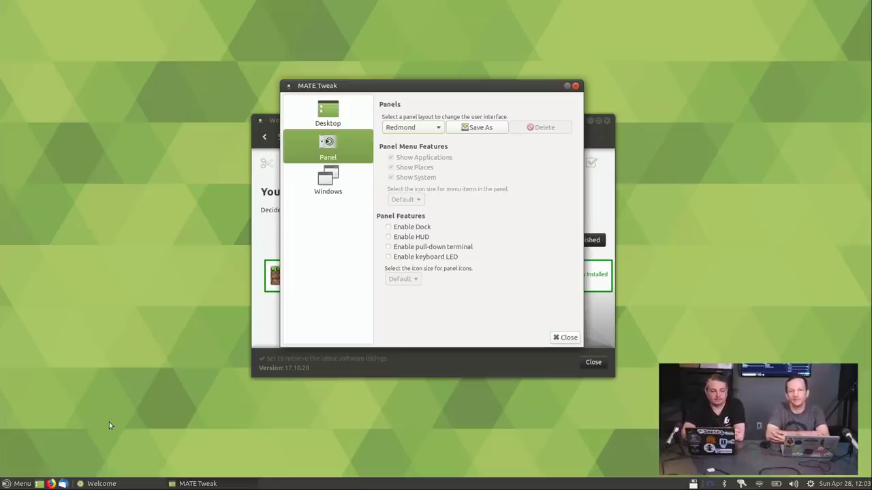
# Check the Redmond layout's applications menu once more, and switch the panel layout to Cupertino, accepting the configuration reset
pyautogui.press('super')
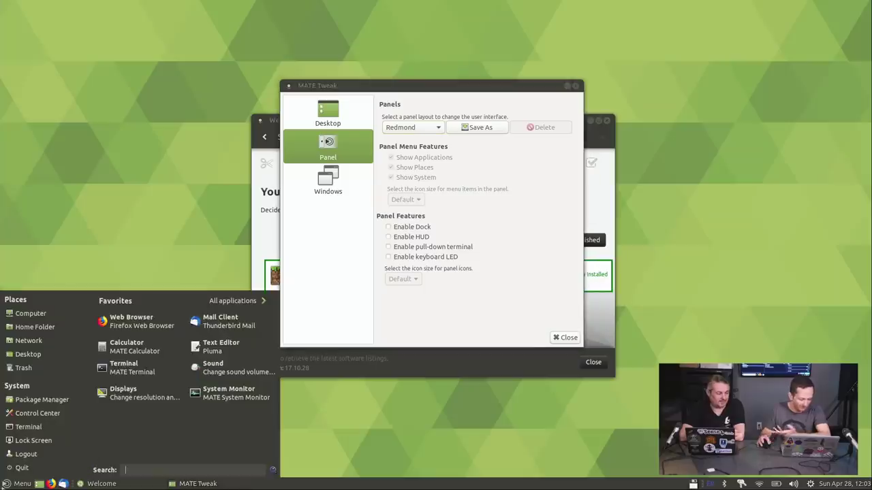
pyautogui.click(492, 422)
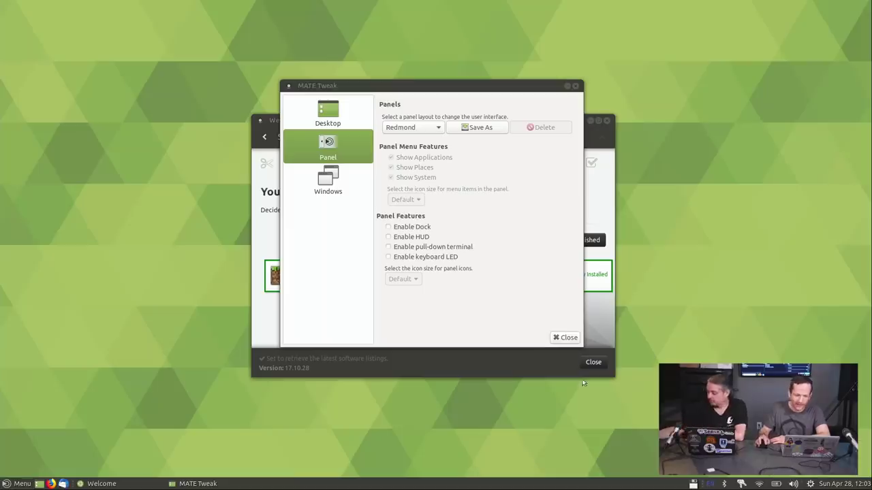
pyautogui.click(431, 128)
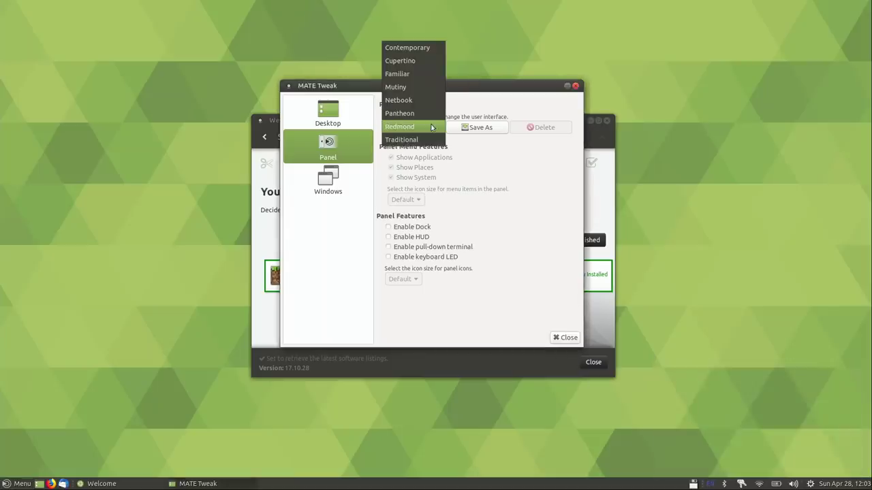
pyautogui.click(417, 61)
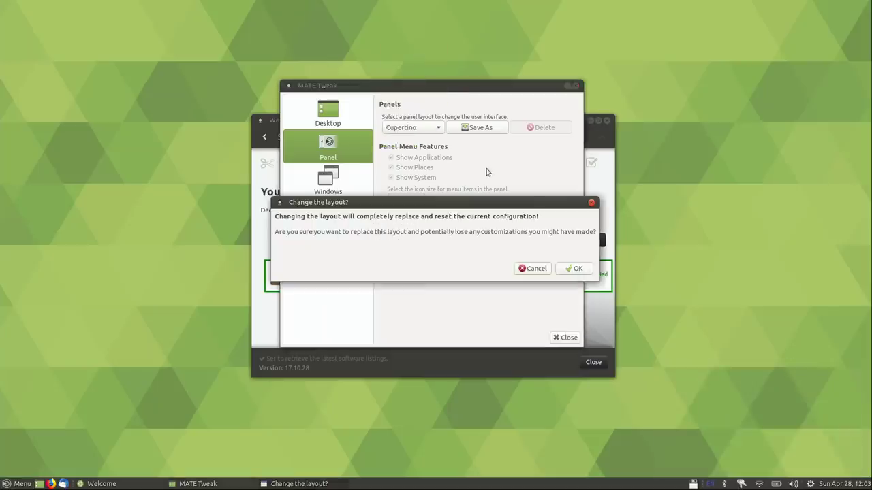
pyautogui.click(577, 269)
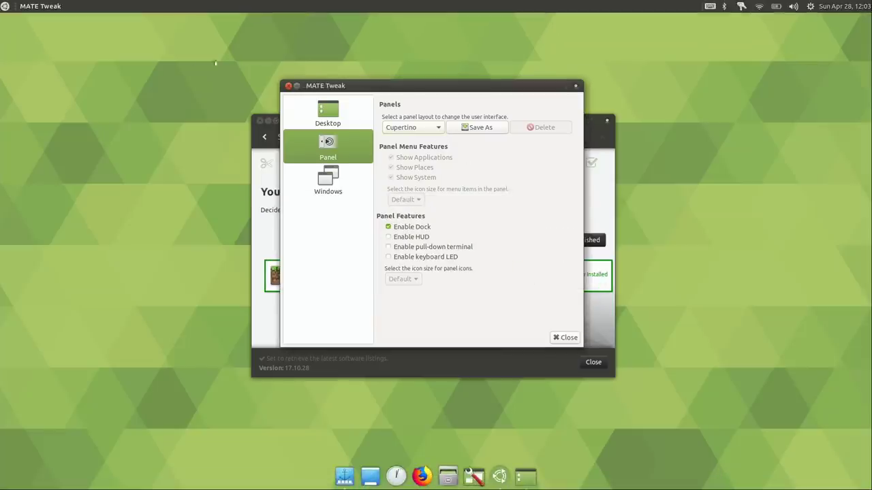
# Look through the Cupertino layout's full-screen application launcher and its categories, and close it
pyautogui.click(4, 6)
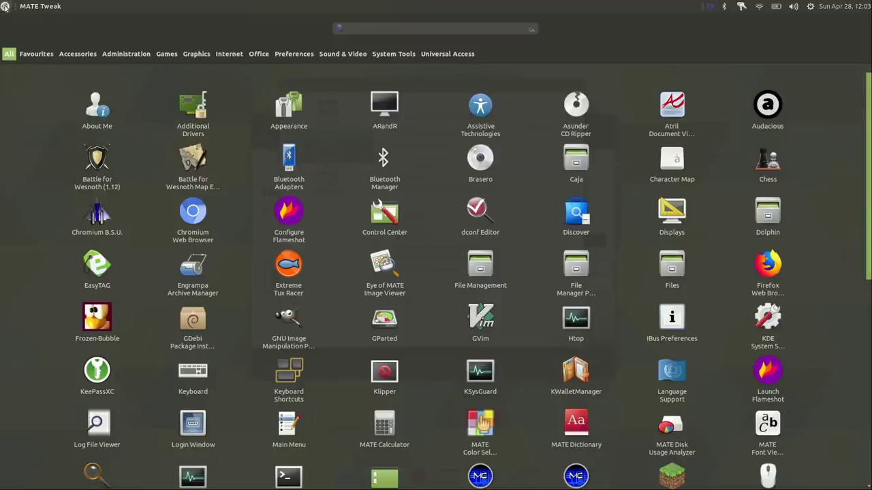
pyautogui.click(166, 54)
pyautogui.moveTo(10, 54)
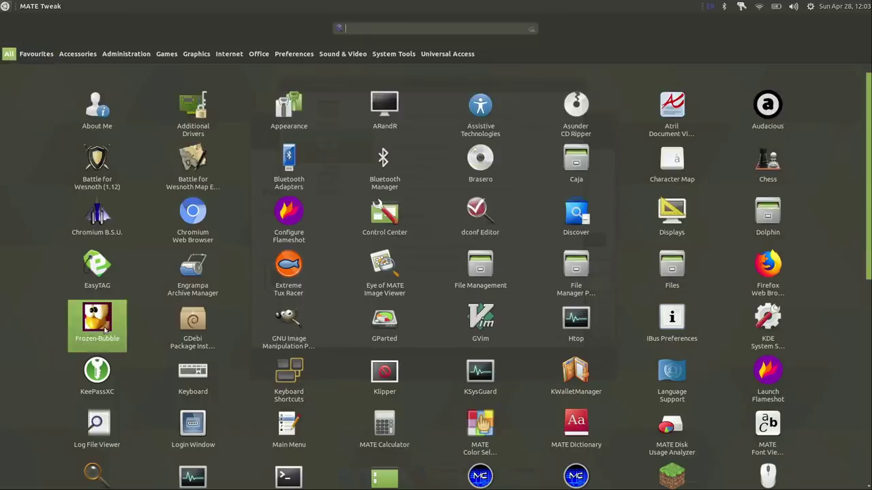
pyautogui.press('Escape')
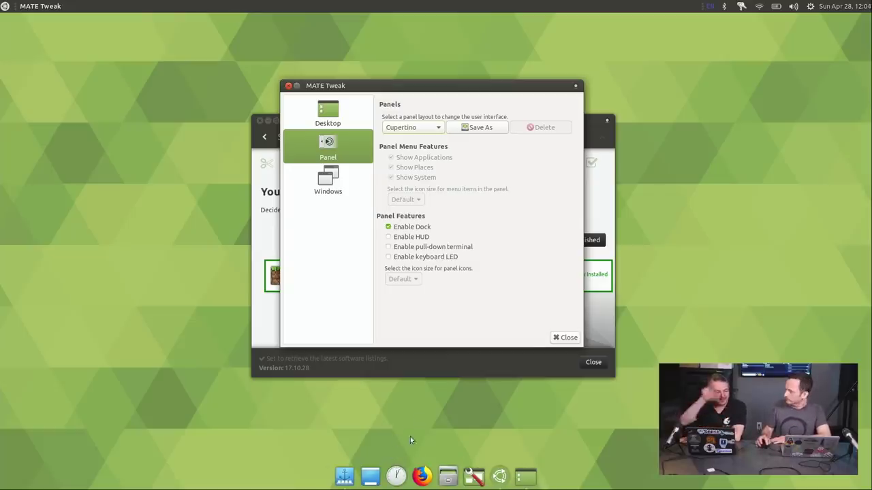
# Open the file manager from the dock, view the Documents folder, return to the home folder, and move the window toward the desktop's centre
pyautogui.click(442, 476)
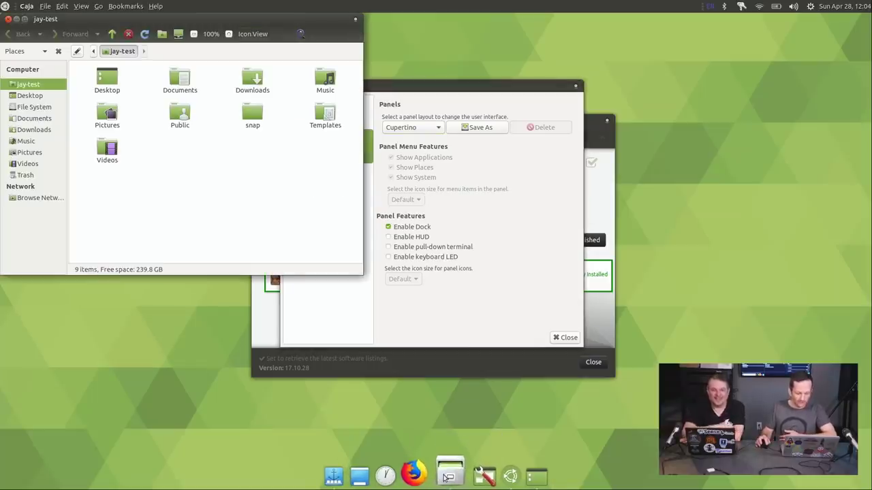
pyautogui.moveTo(299, 29); pyautogui.dragTo(453, 73)
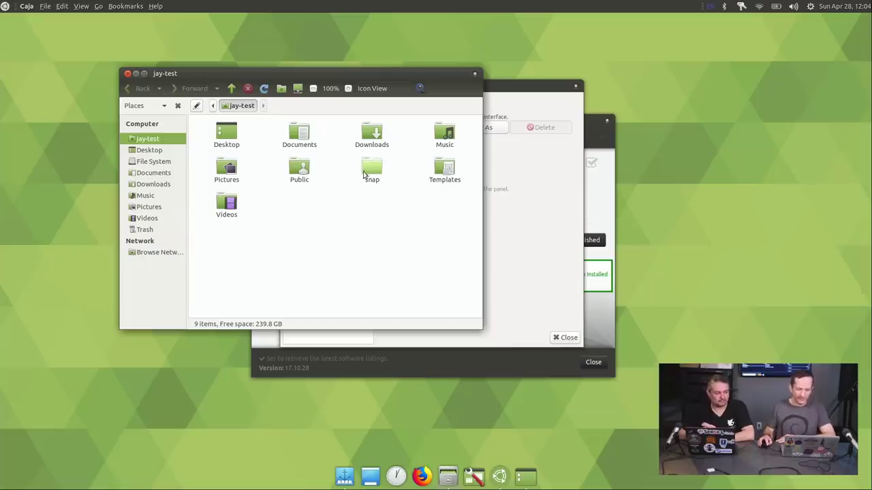
pyautogui.doubleClick(304, 149)
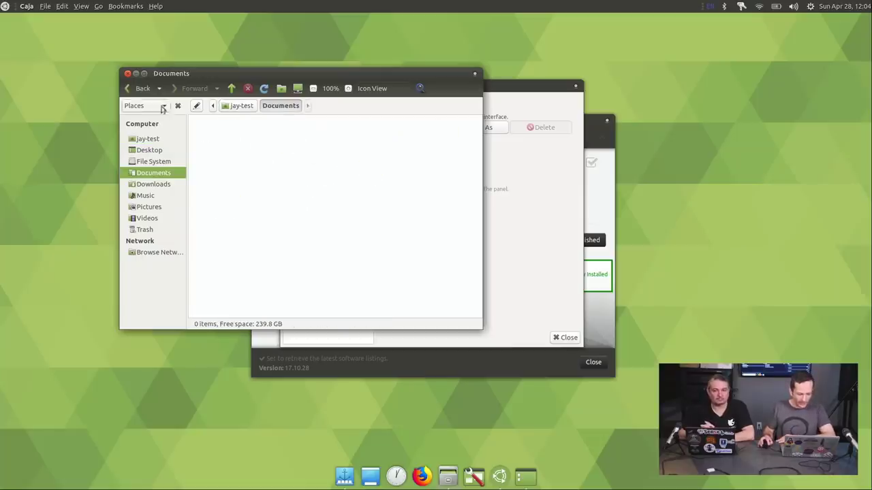
pyautogui.click(139, 90)
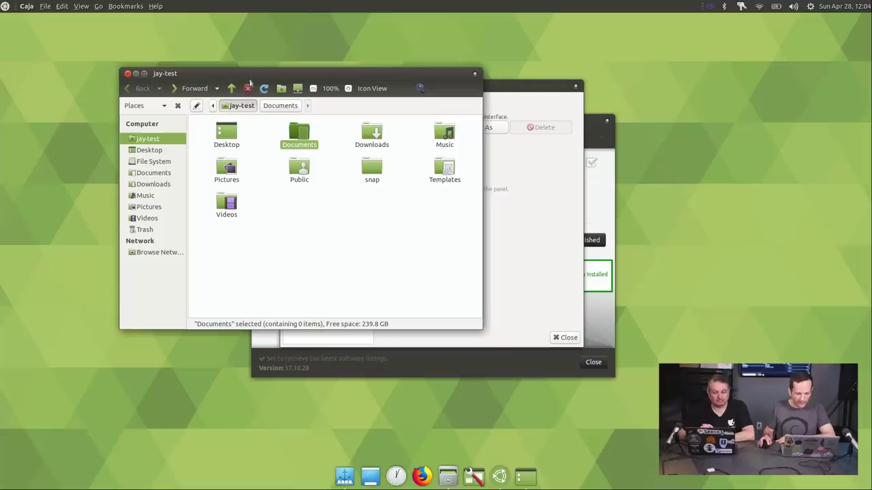
pyautogui.moveTo(249, 75); pyautogui.dragTo(300, 87)
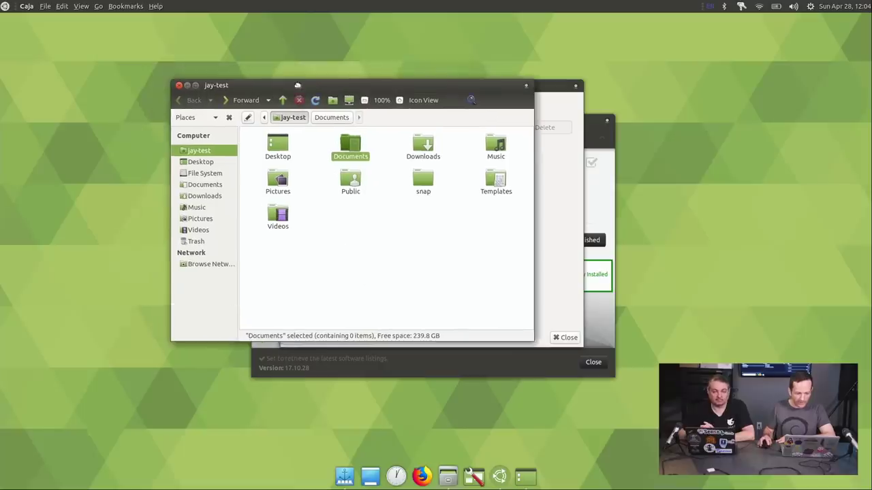
# Browse the application launcher's Accessories and All categories, and launch Firefox from it
pyautogui.click(4, 9)
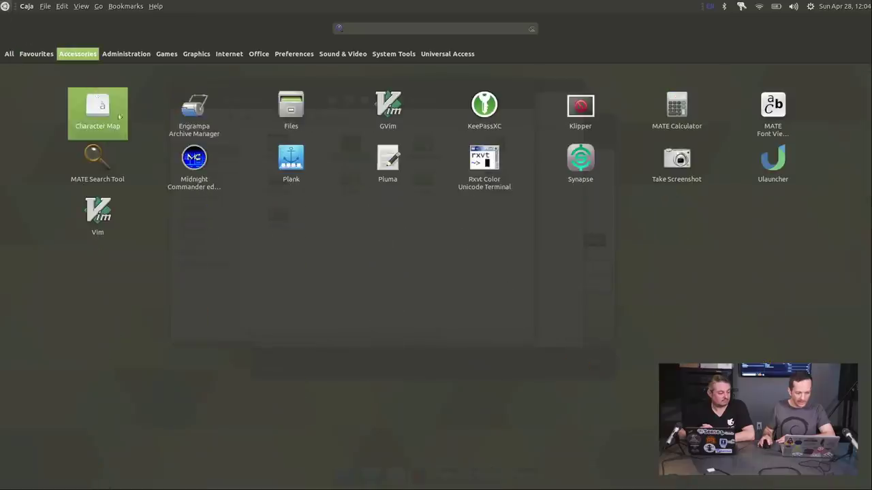
pyautogui.click(20, 54)
pyautogui.click(9, 54)
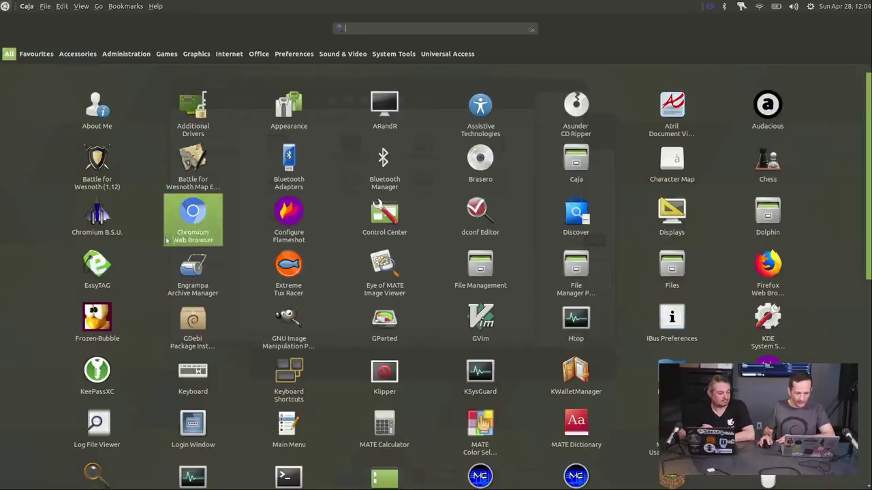
pyautogui.click(767, 272)
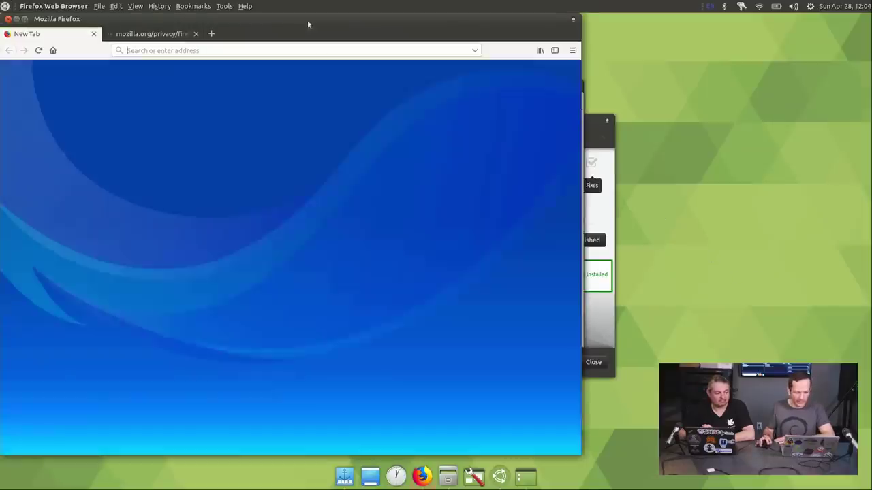
# Move the Firefox window inward, close its privacy notice tab, and quit the browser
pyautogui.moveTo(307, 20); pyautogui.dragTo(393, 30)
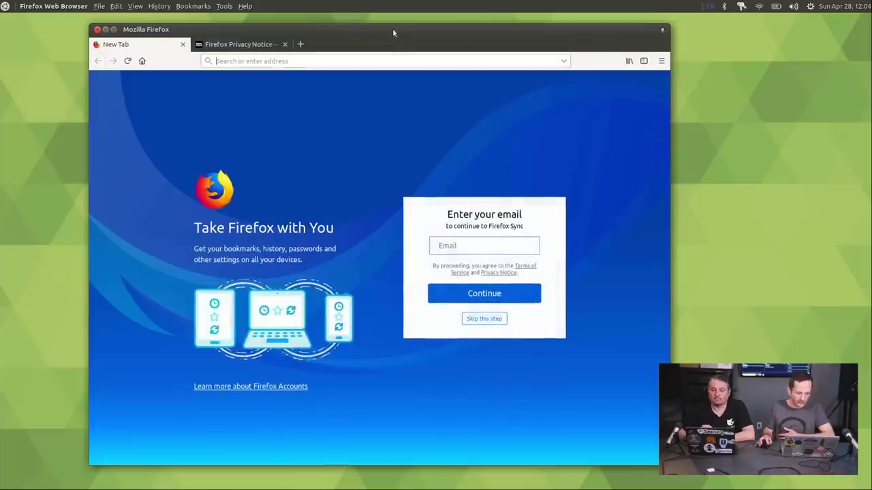
pyautogui.click(284, 43)
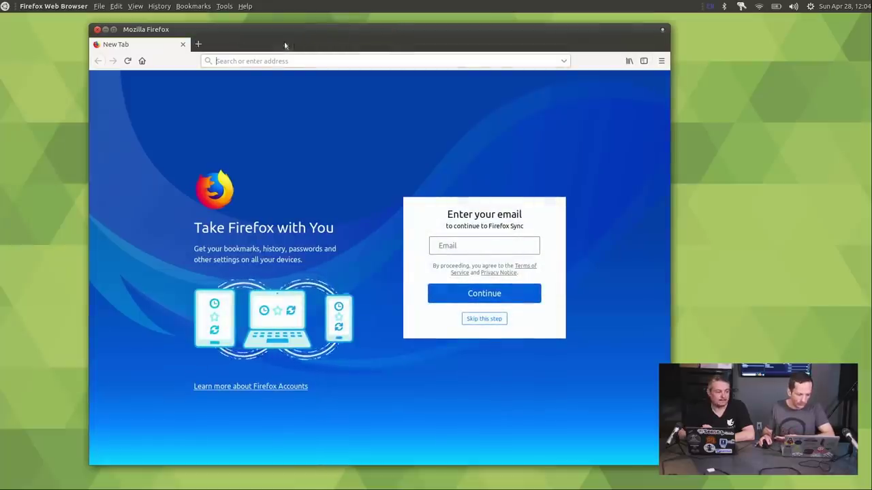
pyautogui.hotkey('ctrl', 'q')
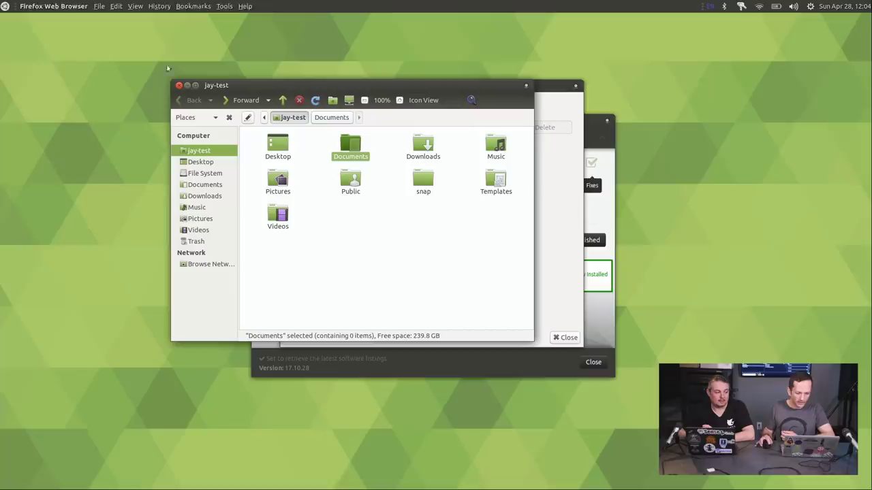
# Reposition the home folder window so that it sits higher up and overlaps less of the MATE Tweak window
pyautogui.moveTo(396, 88); pyautogui.dragTo(594, 152)
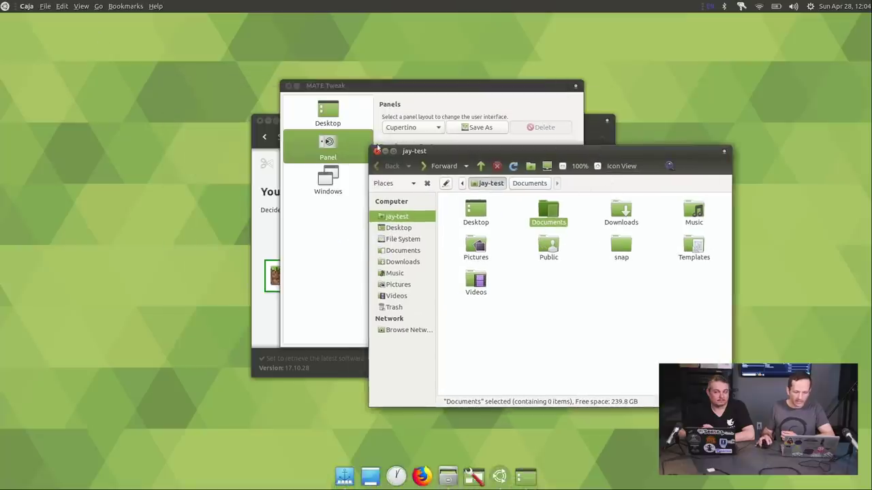
pyautogui.moveTo(482, 151); pyautogui.dragTo(505, 153)
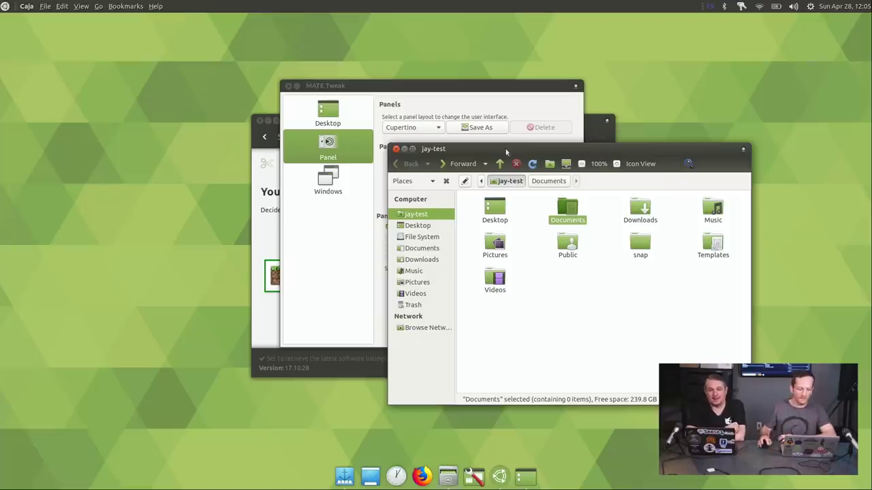
pyautogui.moveTo(506, 151); pyautogui.dragTo(488, 51)
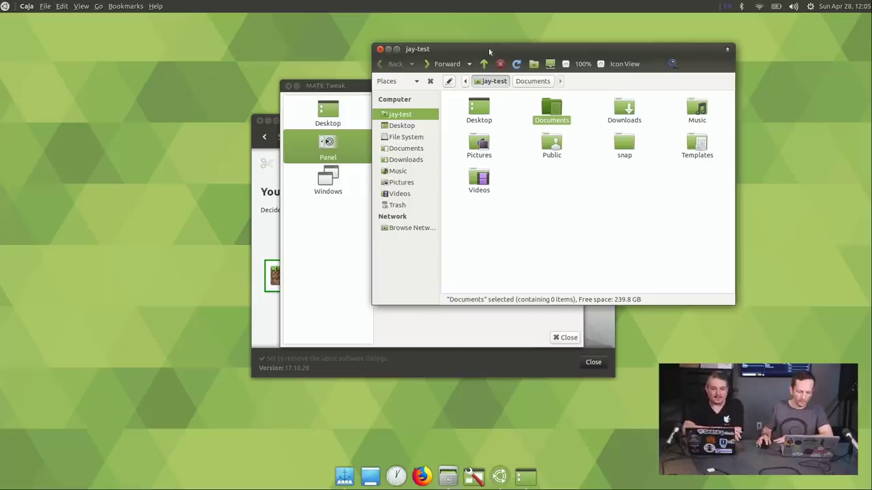
pyautogui.moveTo(494, 51); pyautogui.dragTo(512, 51)
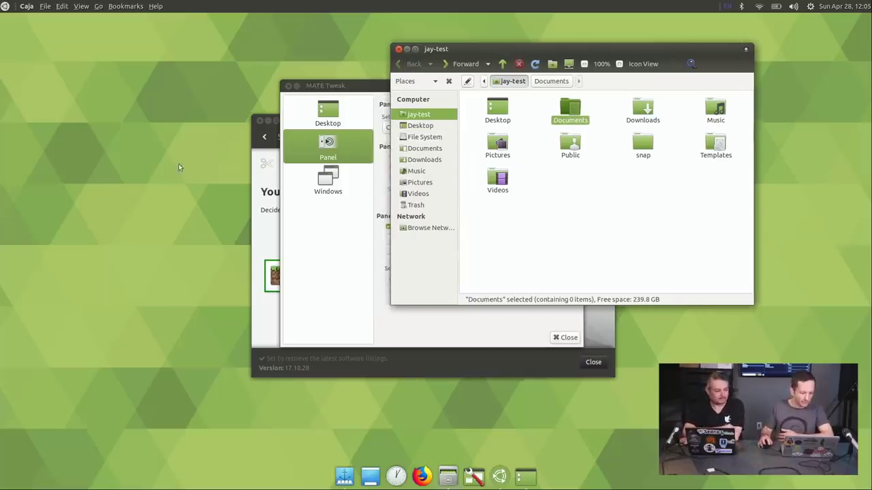
# Open the desktop background preferences, and arrange their window beside the home folder window
pyautogui.rightClick(162, 148)
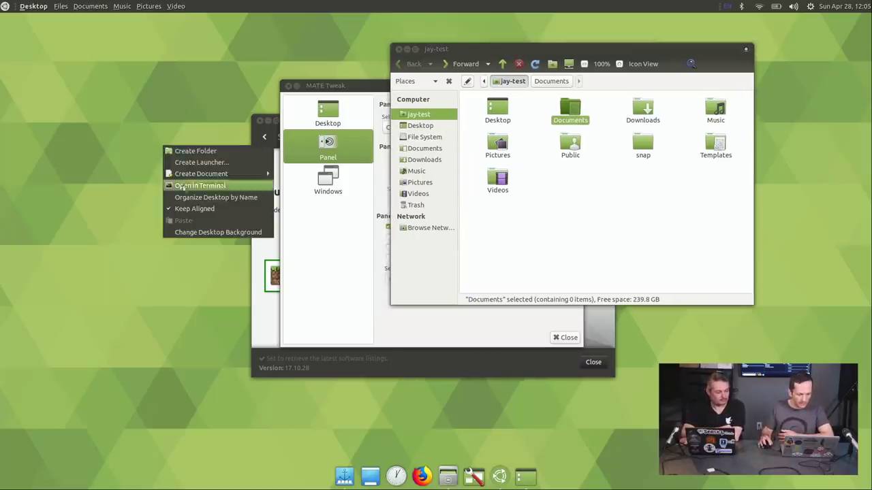
pyautogui.click(198, 232)
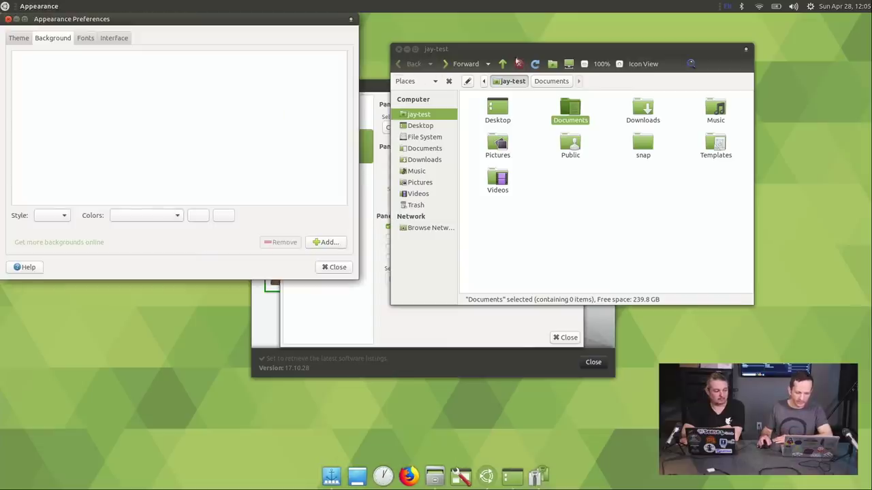
pyautogui.moveTo(487, 55); pyautogui.dragTo(501, 55)
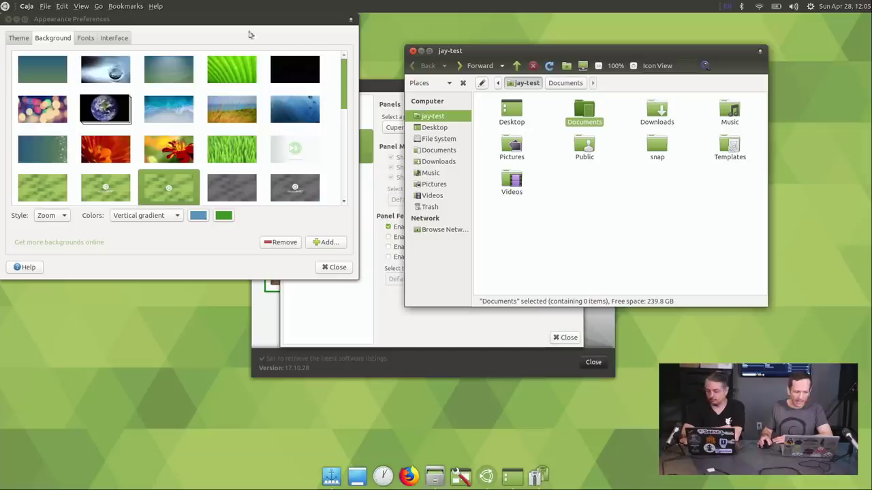
pyautogui.moveTo(229, 21); pyautogui.dragTo(259, 136)
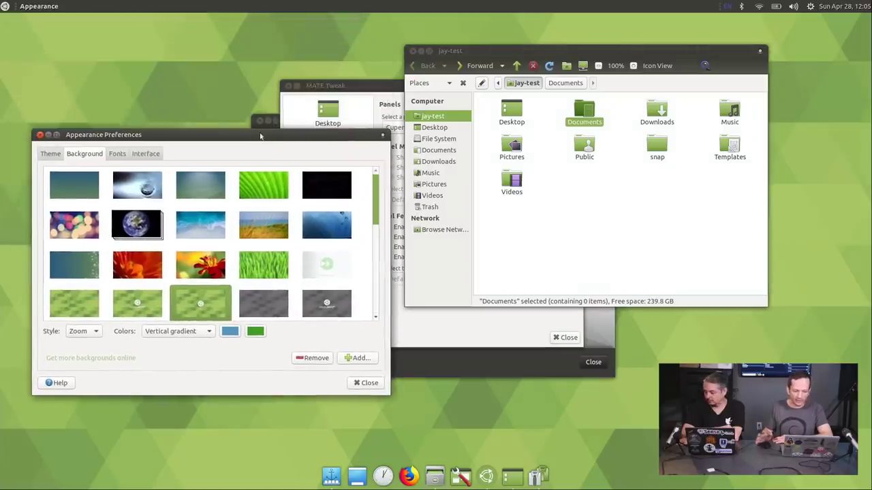
# Review the Interface settings and the list of available themes in Appearance Preferences
pyautogui.click(147, 155)
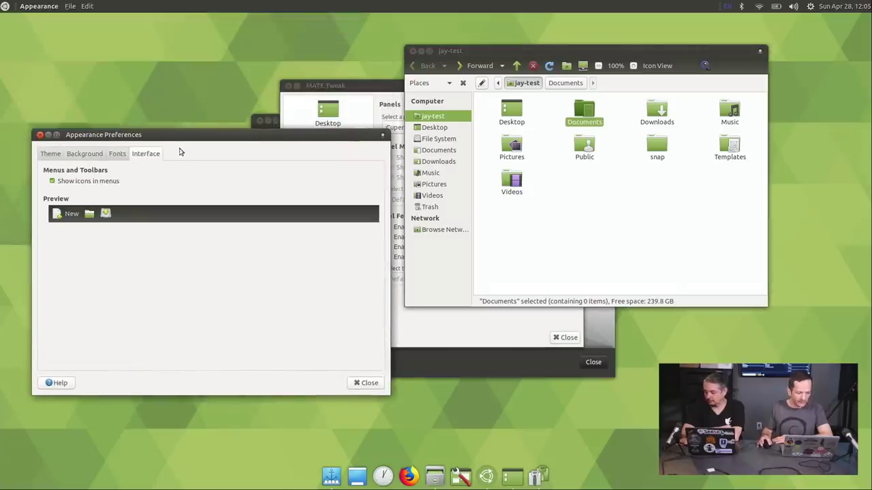
pyautogui.click(42, 154)
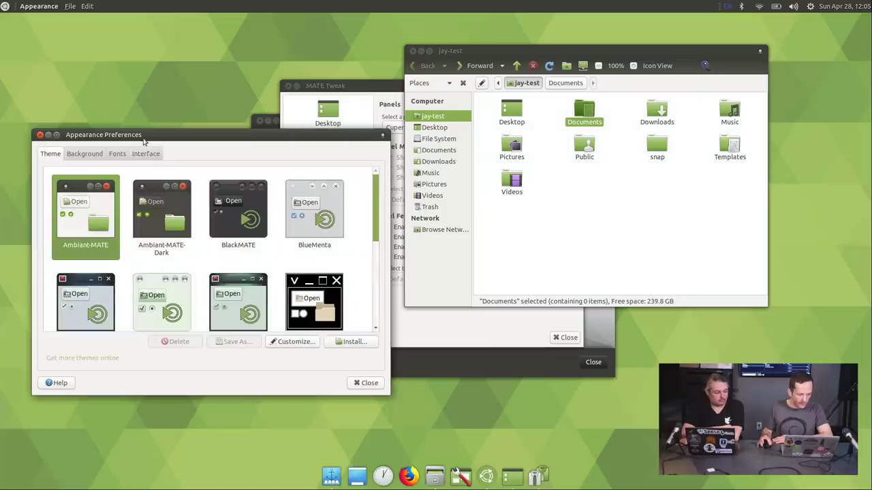
pyautogui.moveTo(170, 135); pyautogui.dragTo(248, 98)
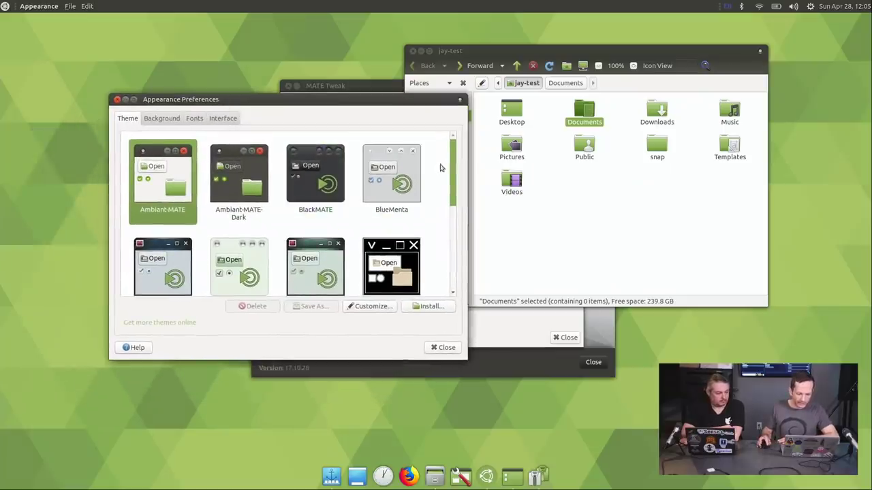
pyautogui.scroll(-1, 455, 164)
pyautogui.moveTo(455, 165); pyautogui.dragTo(470, 229)
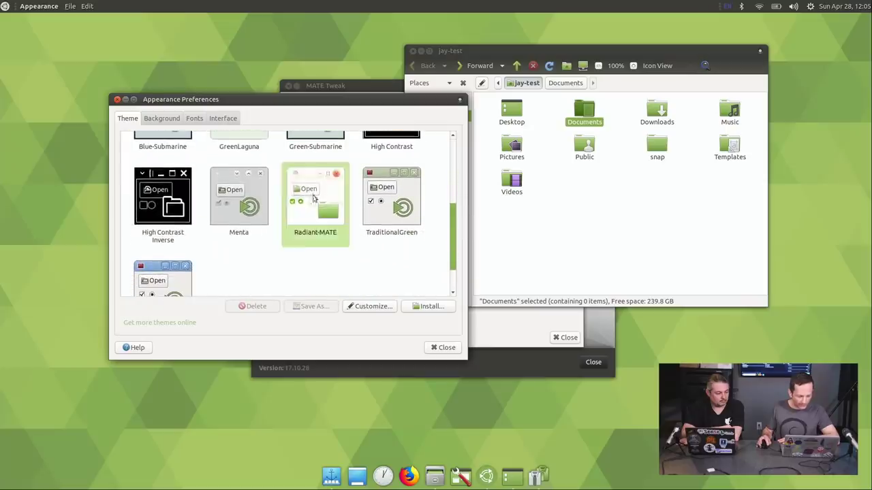
# Try the Menta theme, check it on the home folder window, and restore the Ambiant-MATE theme
pyautogui.click(243, 205)
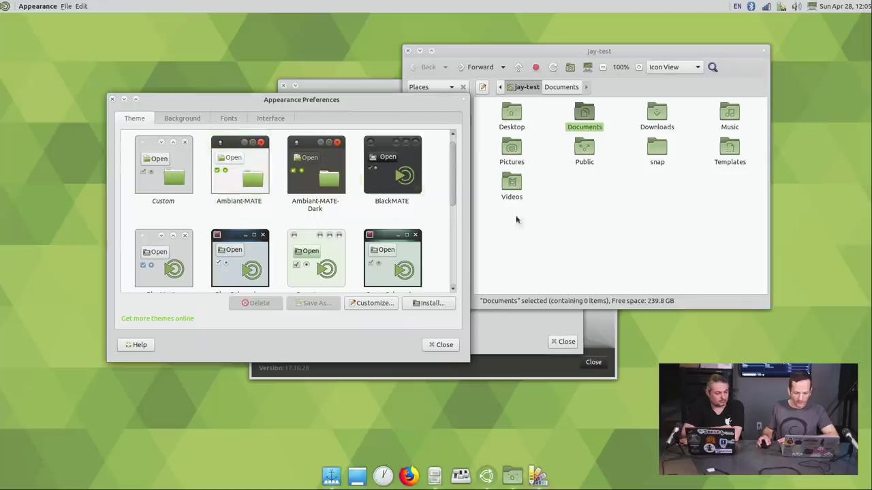
pyautogui.click(580, 220)
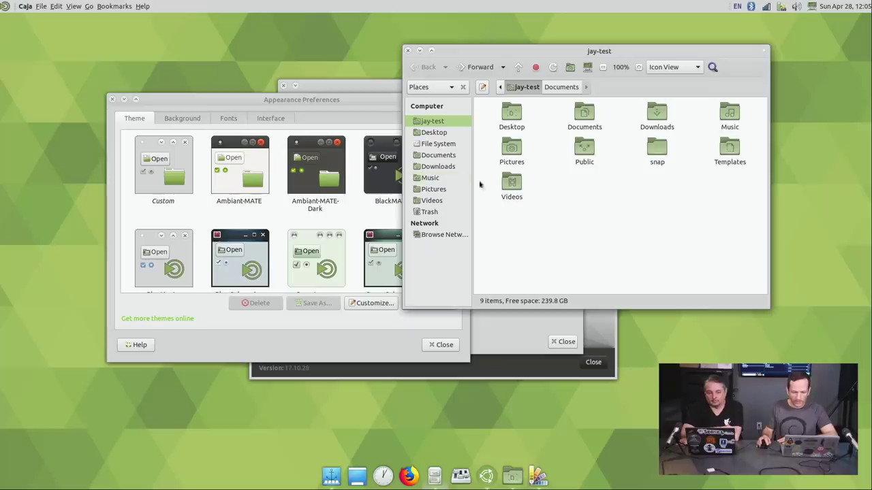
pyautogui.click(258, 181)
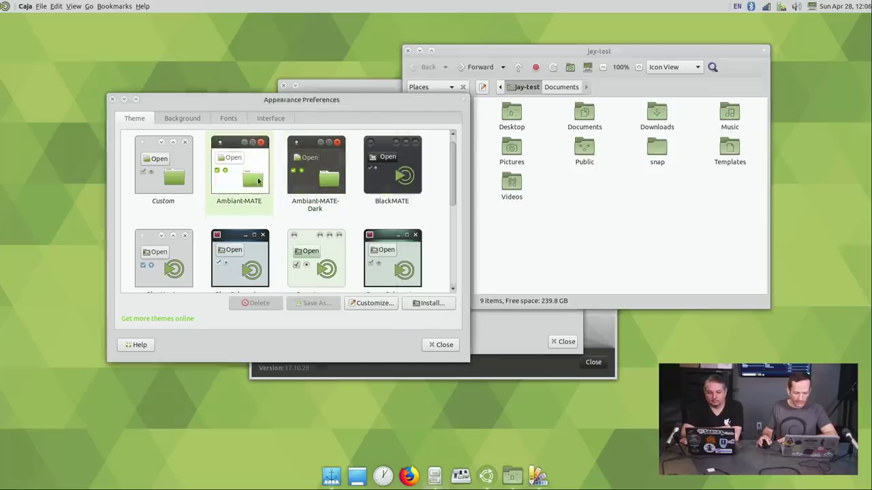
# Browse the remaining themes, such as Blue-Submarine, High Contrast Inverse and Menta, for another one to try
pyautogui.scroll(-4, 270, 197)
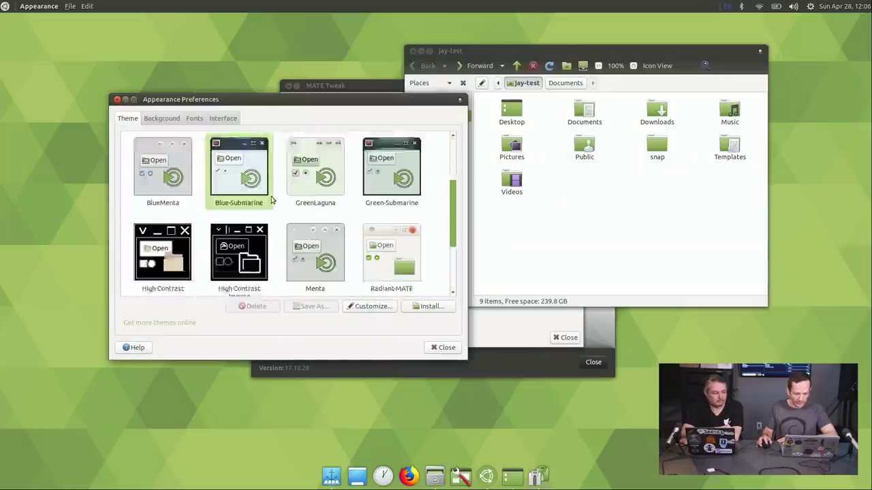
pyautogui.click(263, 188)
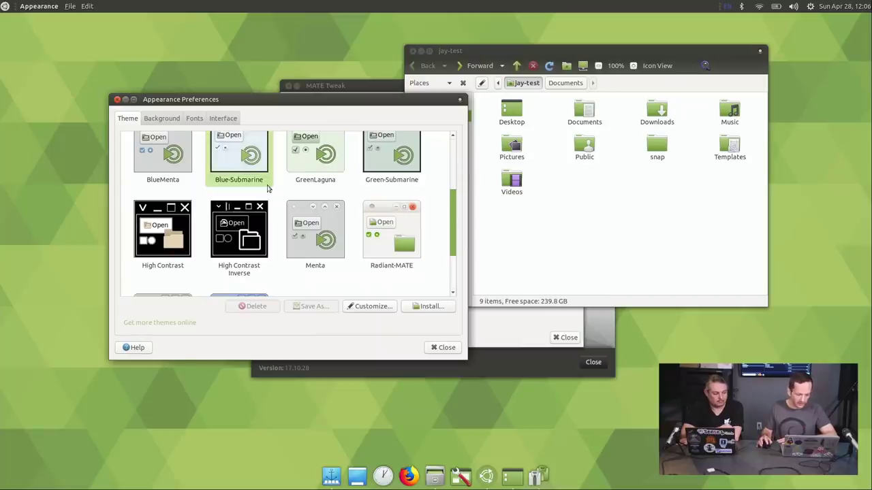
pyautogui.scroll(-2, 265, 191)
pyautogui.click(263, 189)
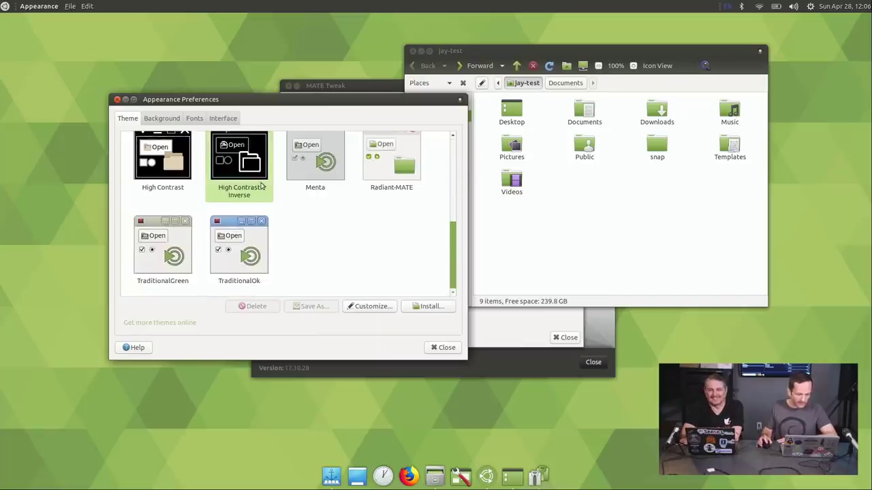
pyautogui.scroll(1, 286, 197)
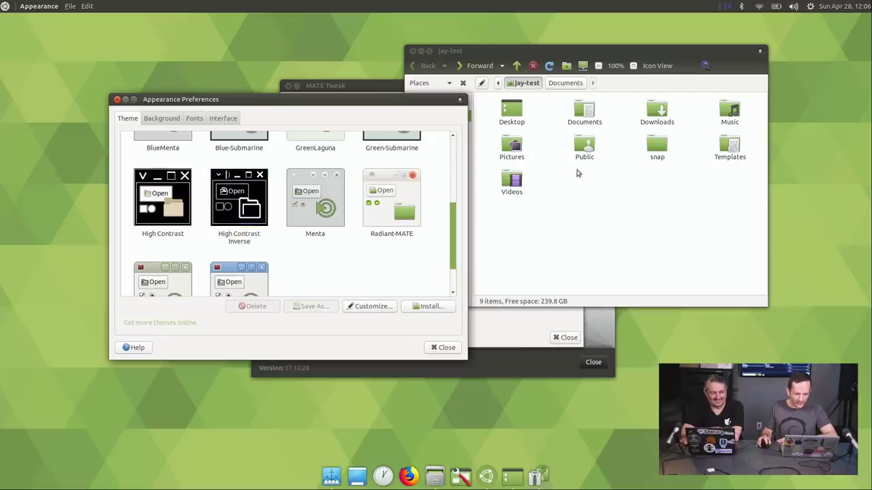
pyautogui.click(325, 215)
pyautogui.scroll(-2, 325, 216)
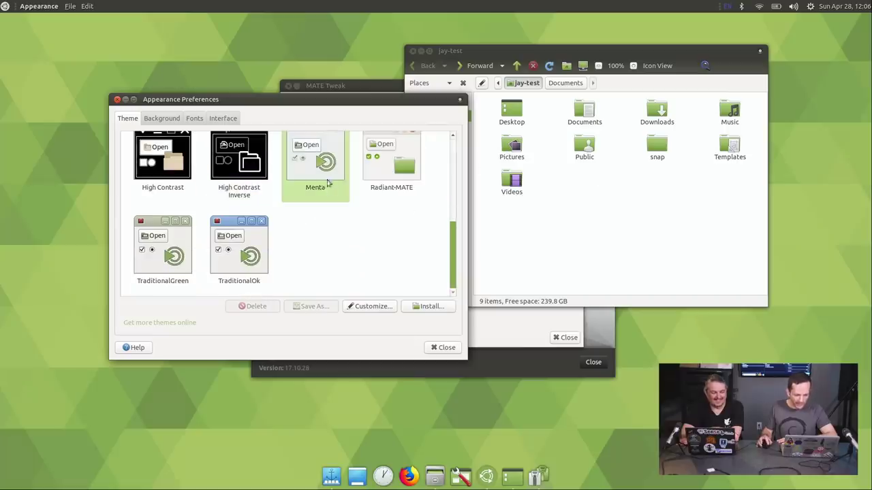